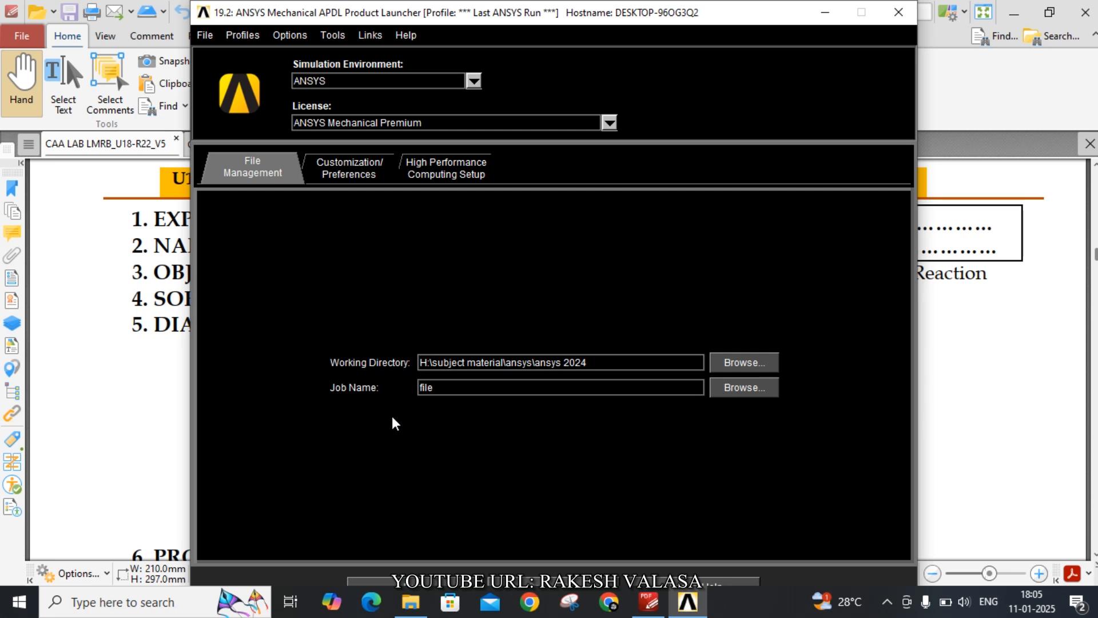
Maximize the ANSYS window and clear the database to start a new analysis without reading the start file
{"action": "left_click_drag", "start_coordinate": [568, 12], "coordinate": [572, 10]}
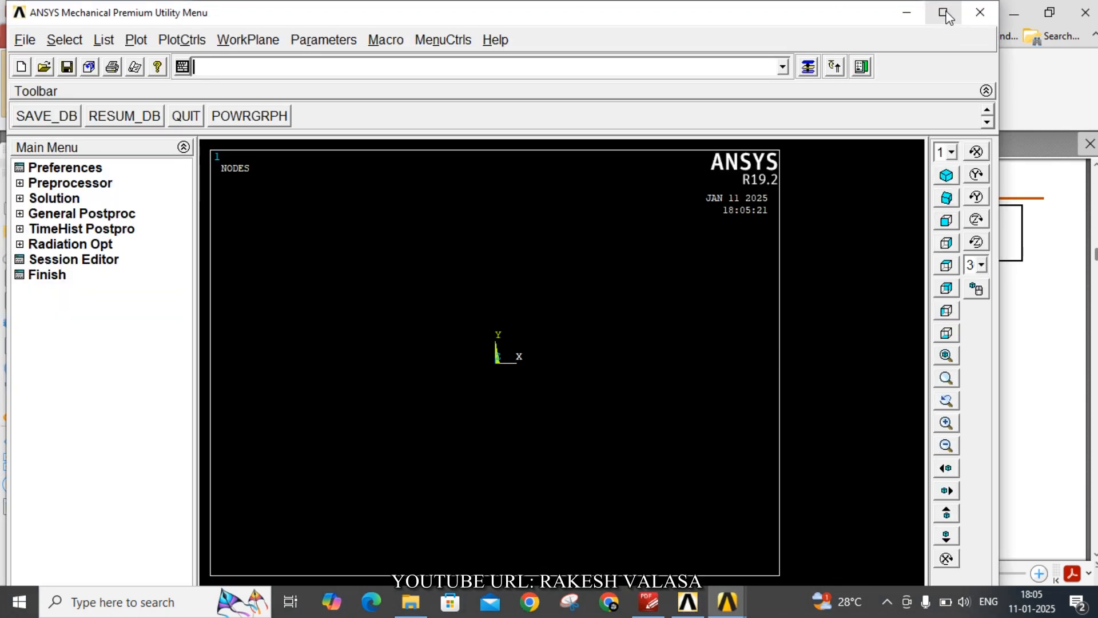
{"action": "left_click", "coordinate": [944, 13]}
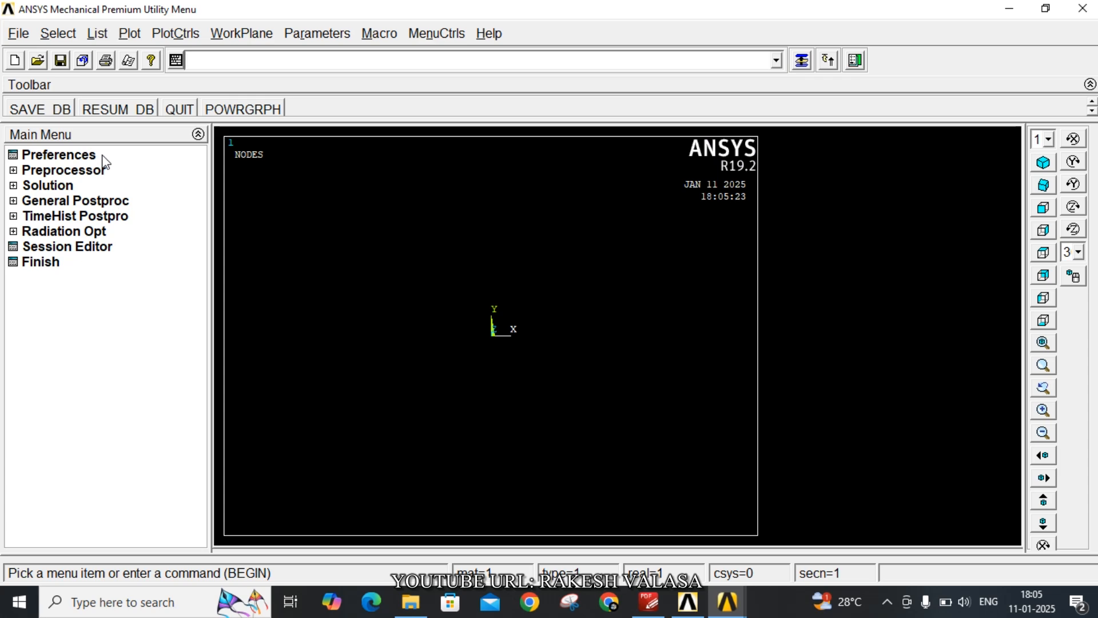
{"action": "left_click", "coordinate": [19, 34]}
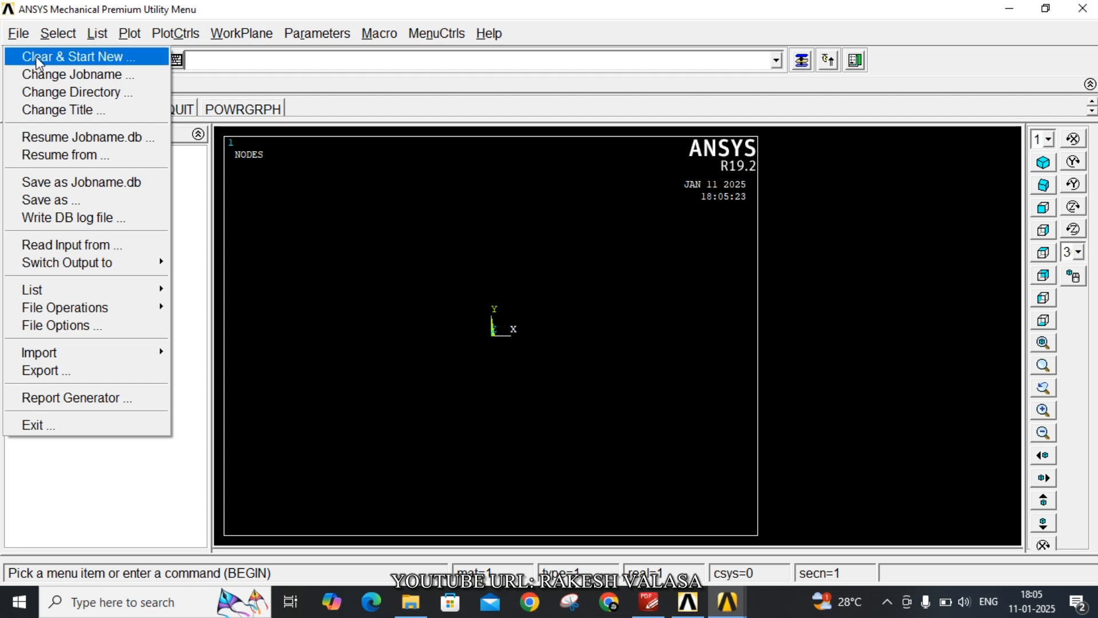
{"action": "left_click", "coordinate": [39, 58]}
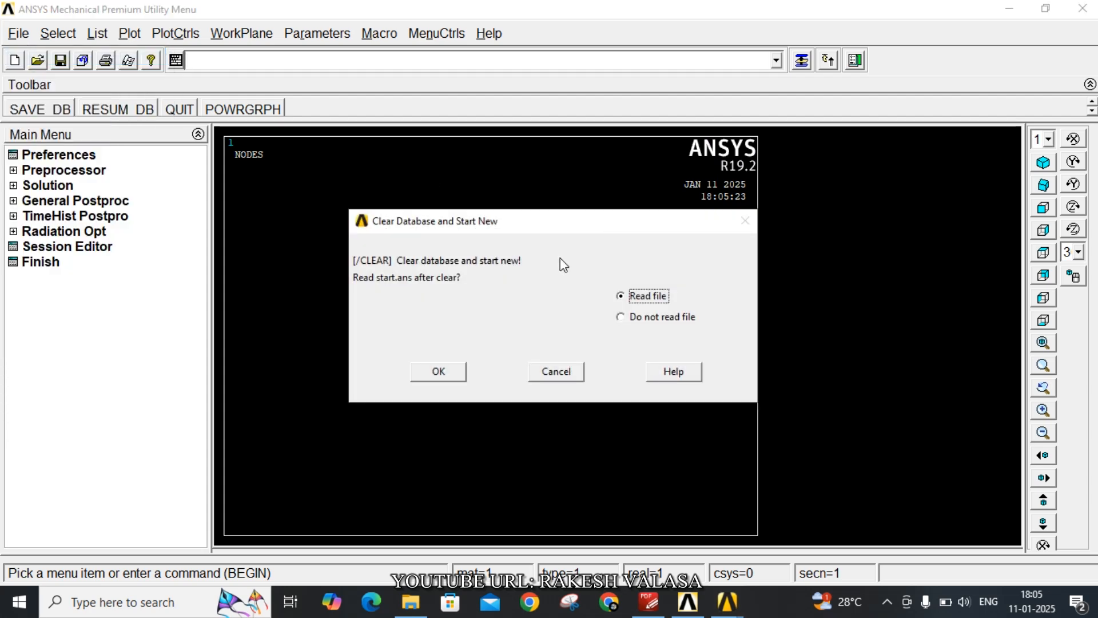
{"action": "left_click", "coordinate": [628, 318]}
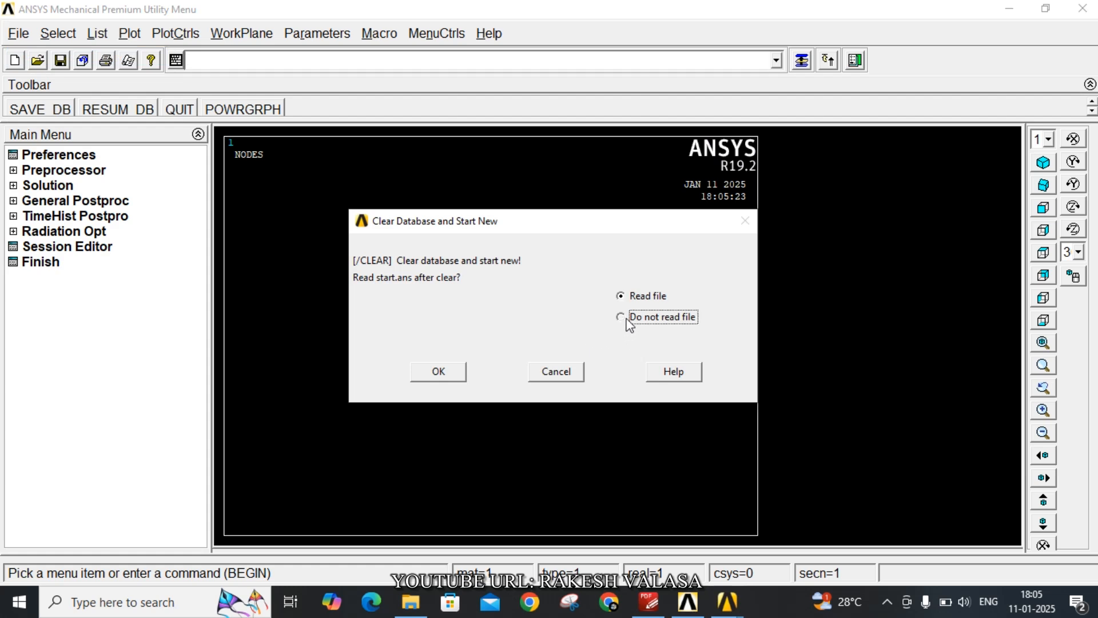
{"action": "left_click", "coordinate": [446, 368]}
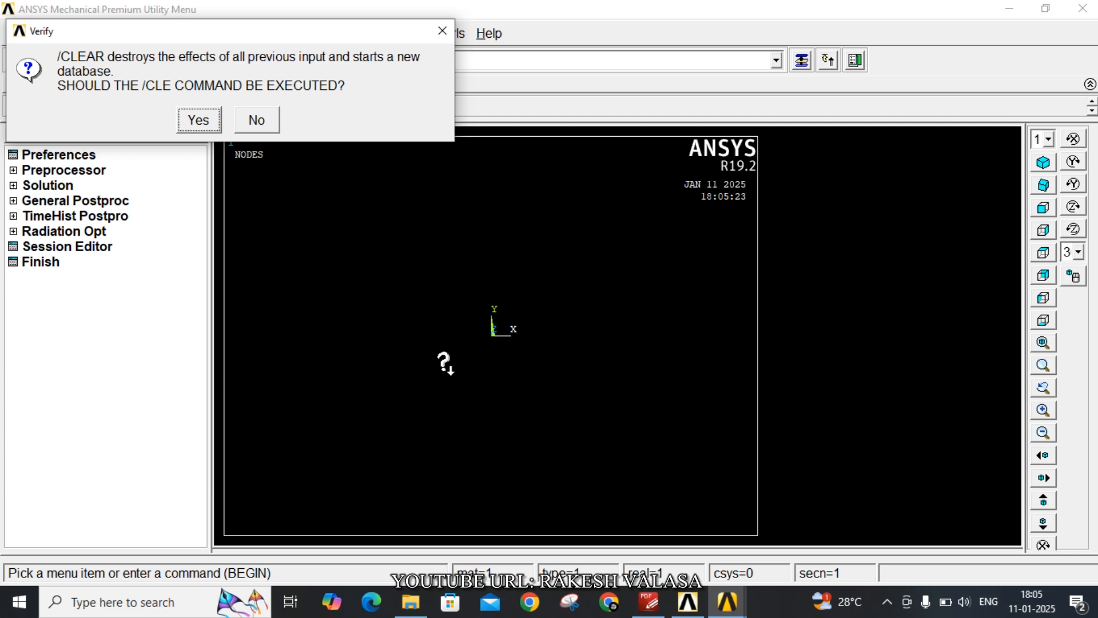
{"action": "left_click", "coordinate": [197, 121]}
Change the jobname to "Bar of Uniform Cross section"
{"action": "left_click", "coordinate": [18, 35]}
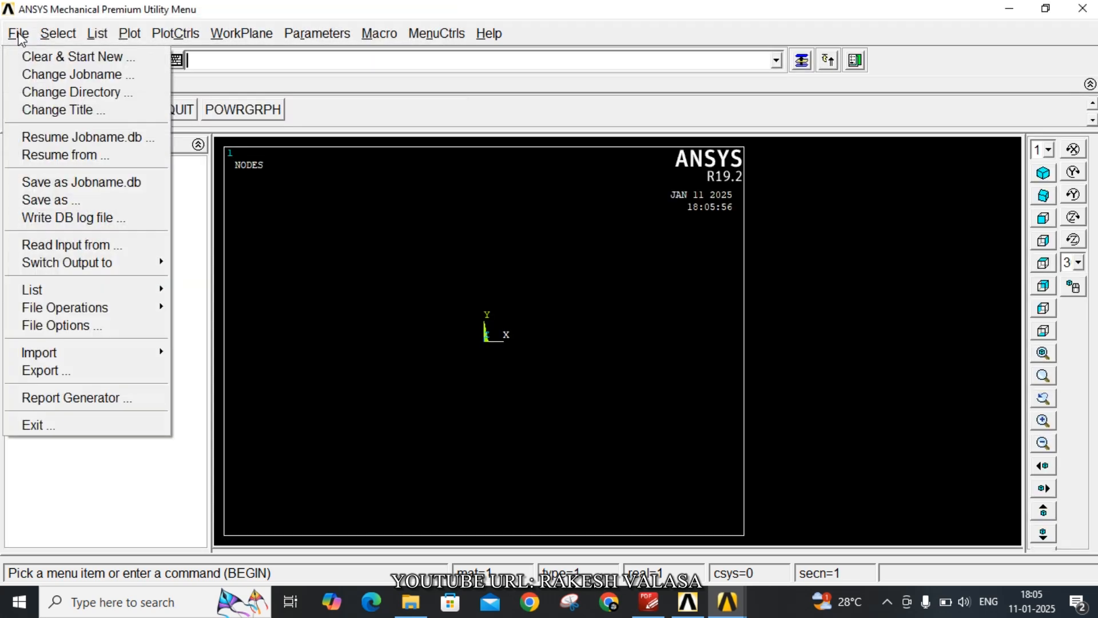
{"action": "left_click", "coordinate": [59, 77]}
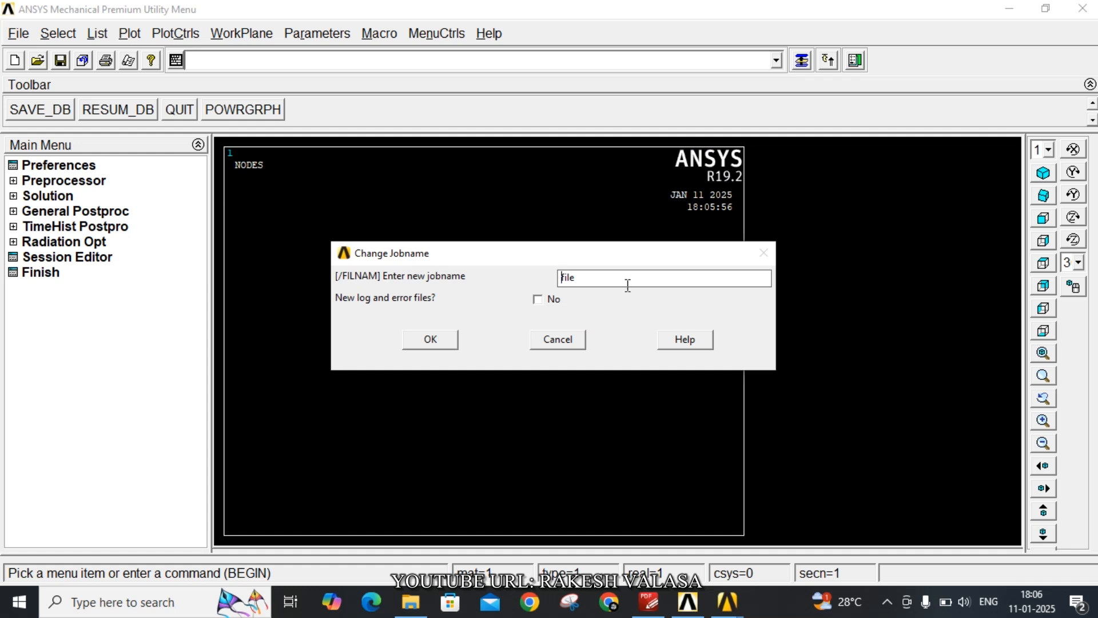
{"action": "left_click_drag", "start_coordinate": [592, 280], "coordinate": [522, 280]}
{"action": "type", "text": "Bar of Uniform Cross section"}
{"action": "left_click", "coordinate": [440, 340]}
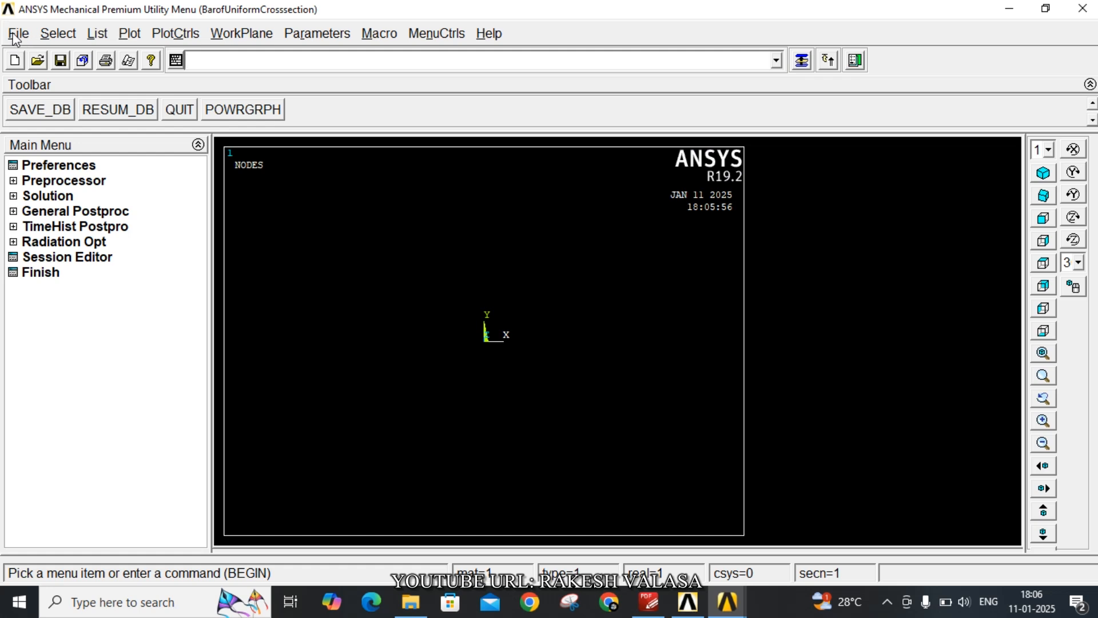
Set the analysis title to "Static Analysis"
{"action": "left_click", "coordinate": [18, 35]}
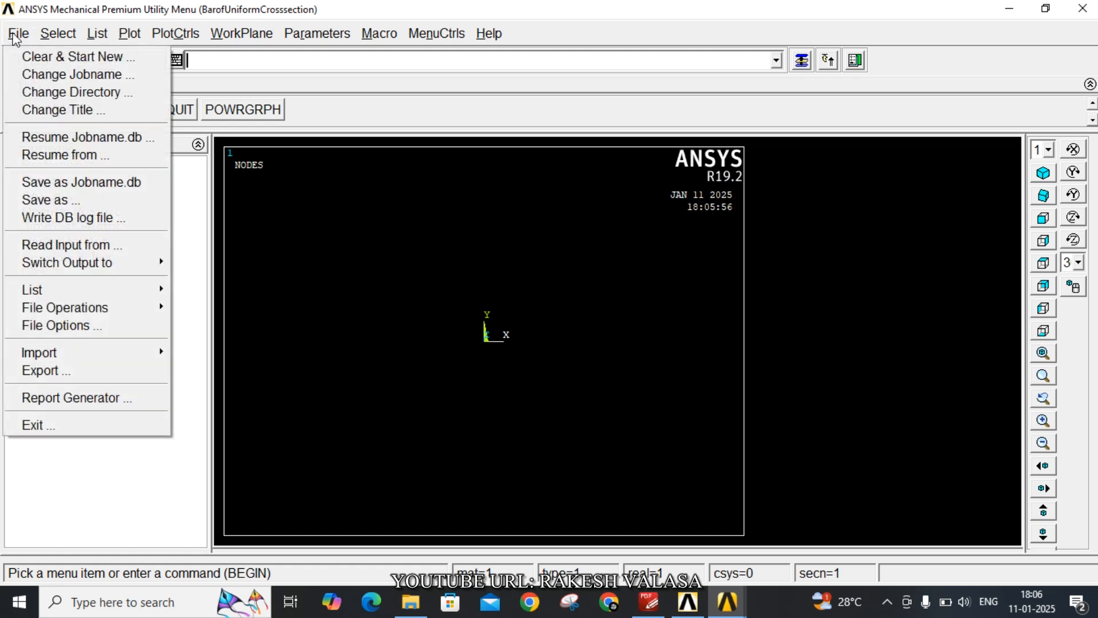
{"action": "left_click", "coordinate": [55, 110]}
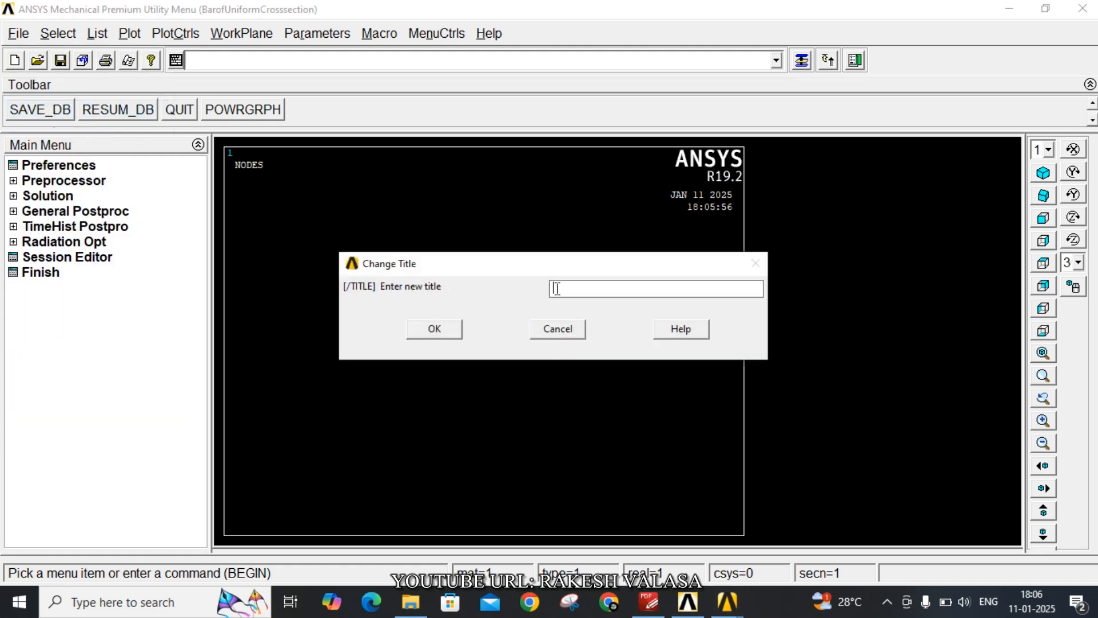
{"action": "type", "text": "Static Analysis"}
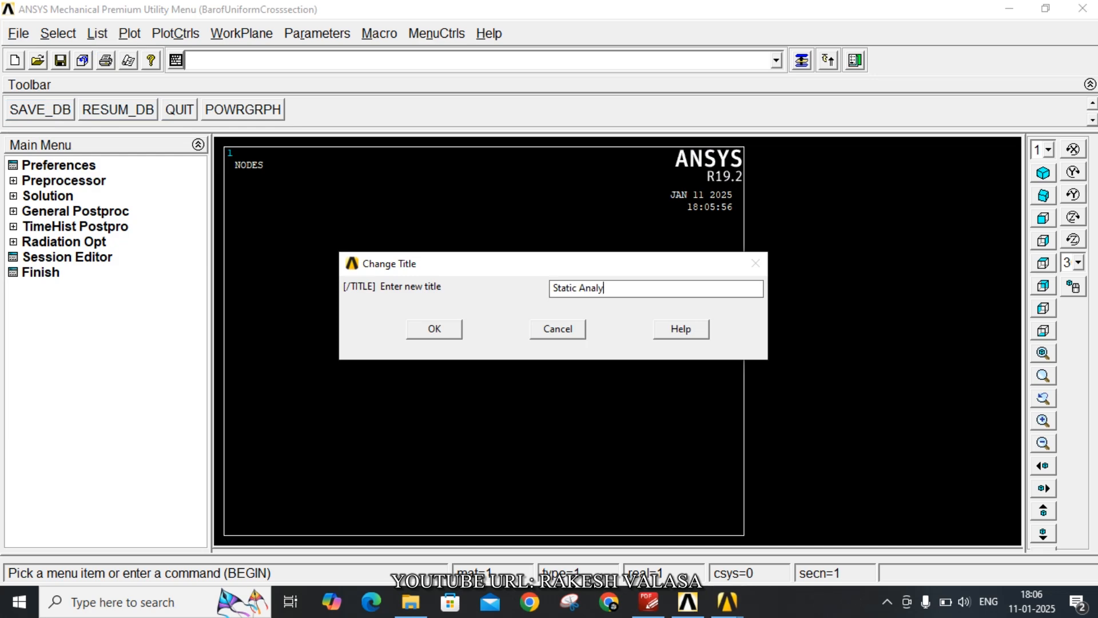
{"action": "left_click", "coordinate": [439, 329]}
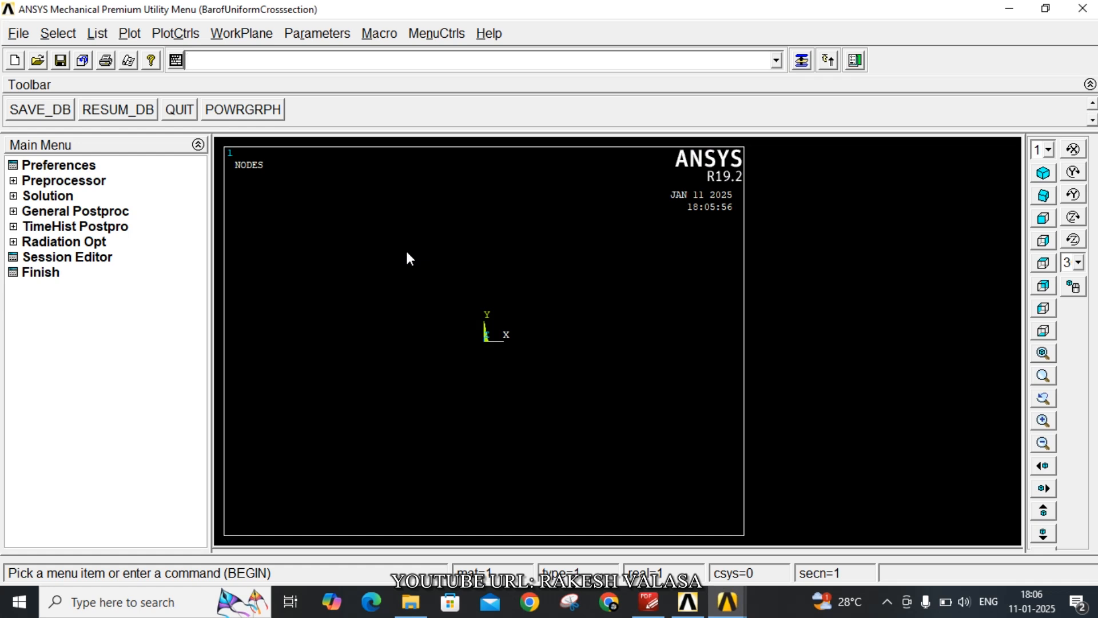
Filter the interface preferences to the Structural discipline
{"action": "left_click", "coordinate": [59, 166]}
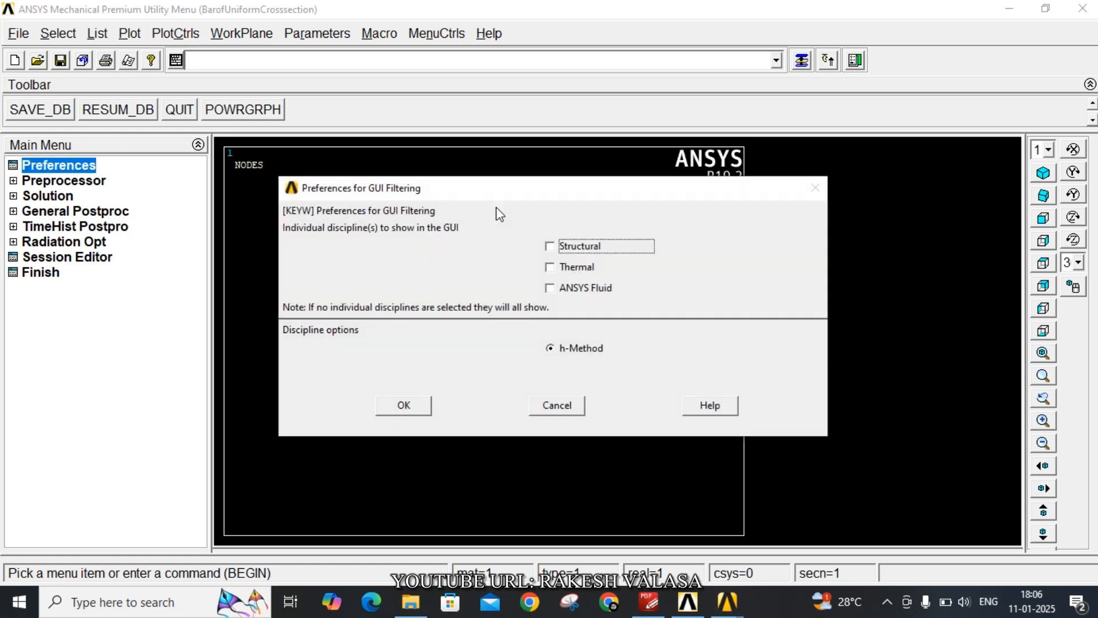
{"action": "left_click", "coordinate": [551, 246]}
{"action": "left_click", "coordinate": [424, 406]}
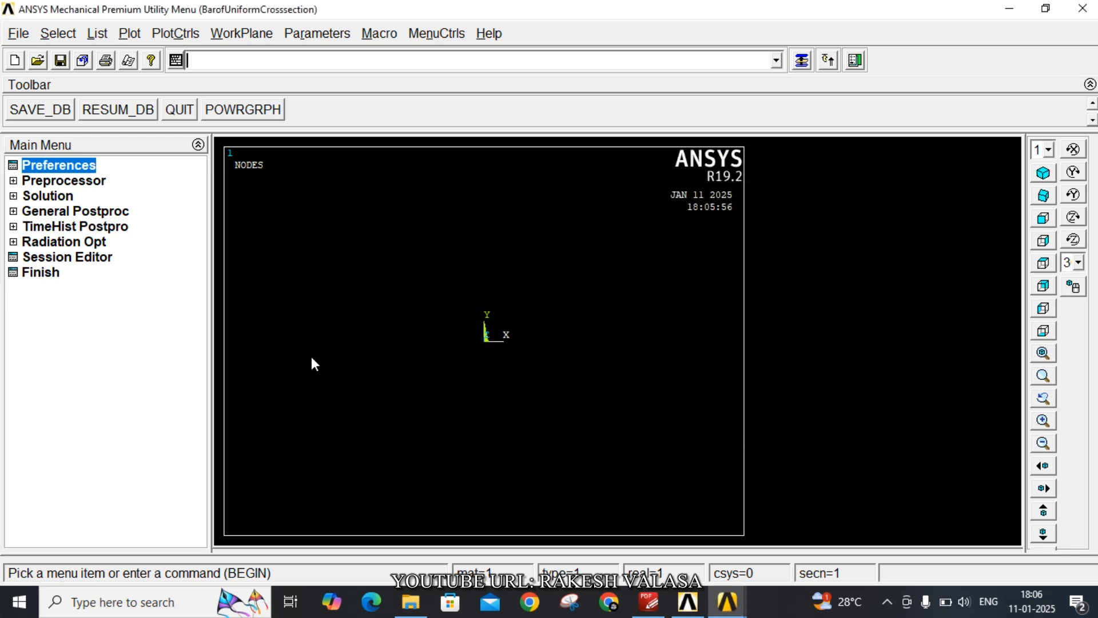
Add the structural Link element 3D finit stn 180 as element type 1
{"action": "left_click", "coordinate": [43, 184]}
{"action": "left_click", "coordinate": [66, 197]}
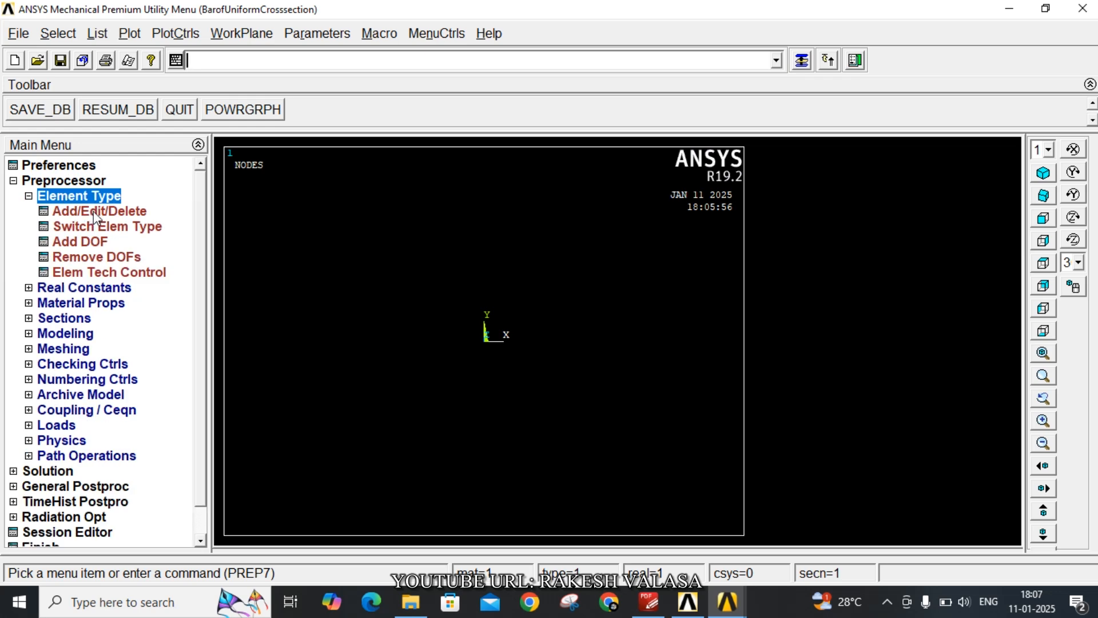
{"action": "left_click", "coordinate": [95, 213]}
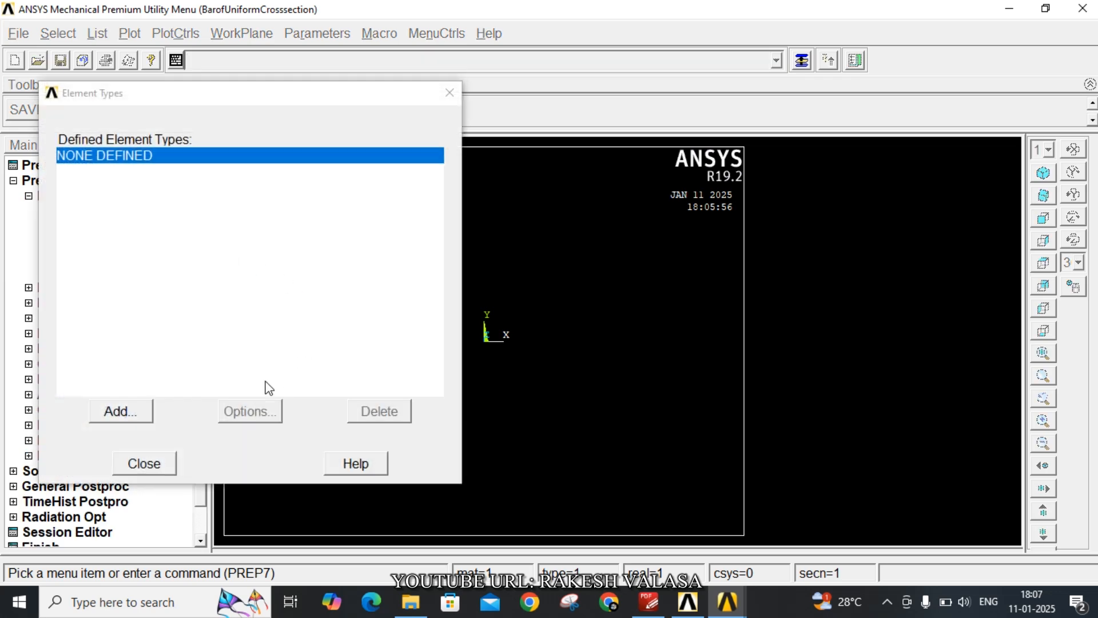
{"action": "left_click", "coordinate": [145, 416]}
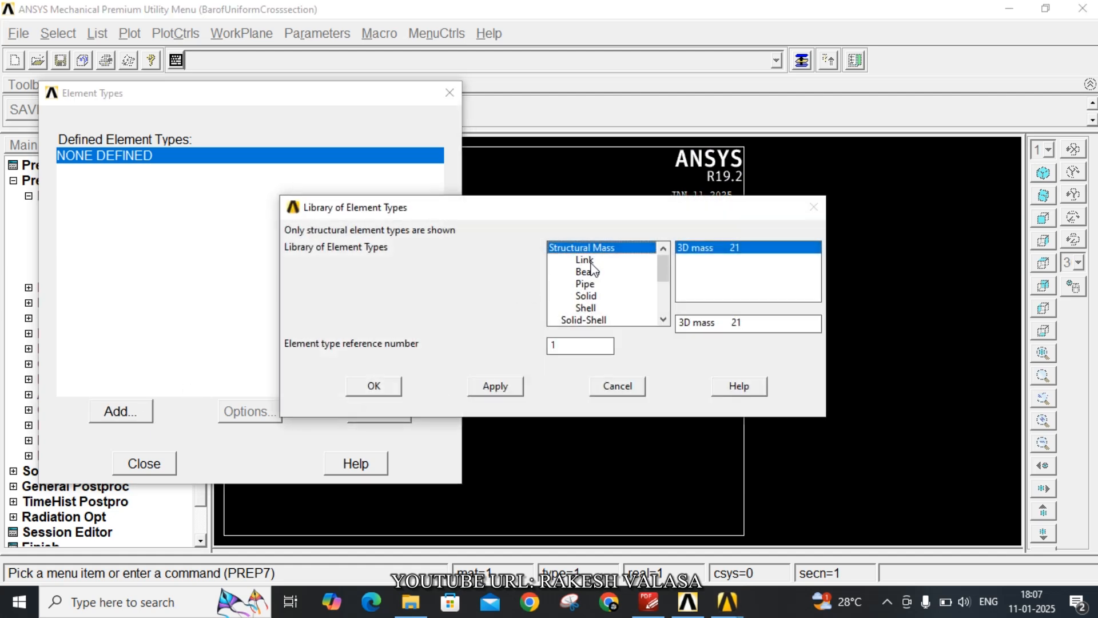
{"action": "left_click", "coordinate": [590, 261]}
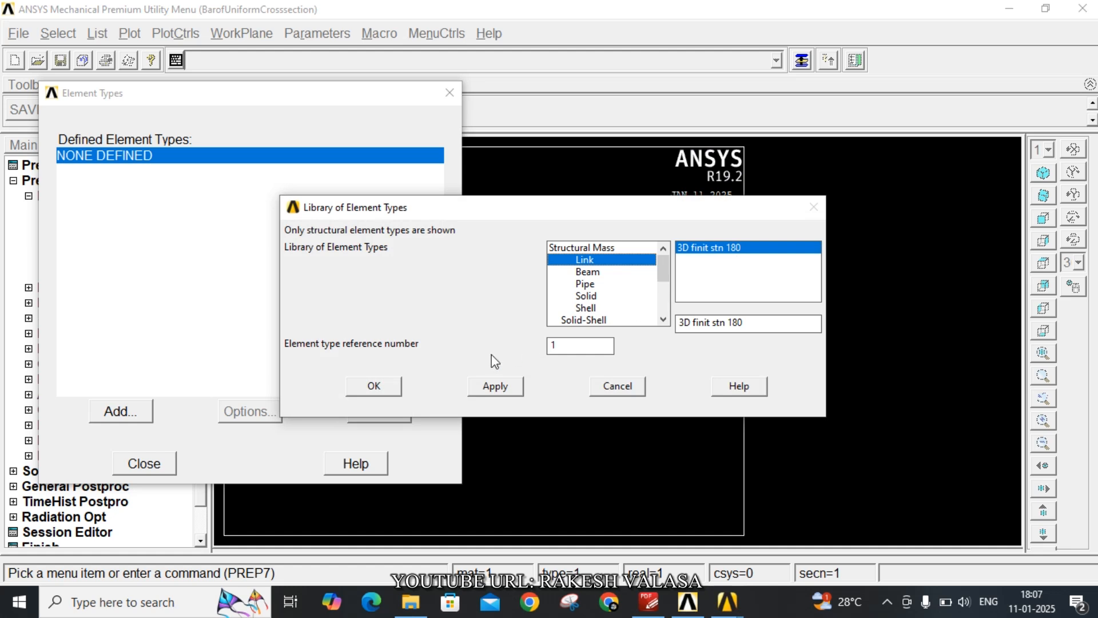
{"action": "left_click", "coordinate": [394, 386]}
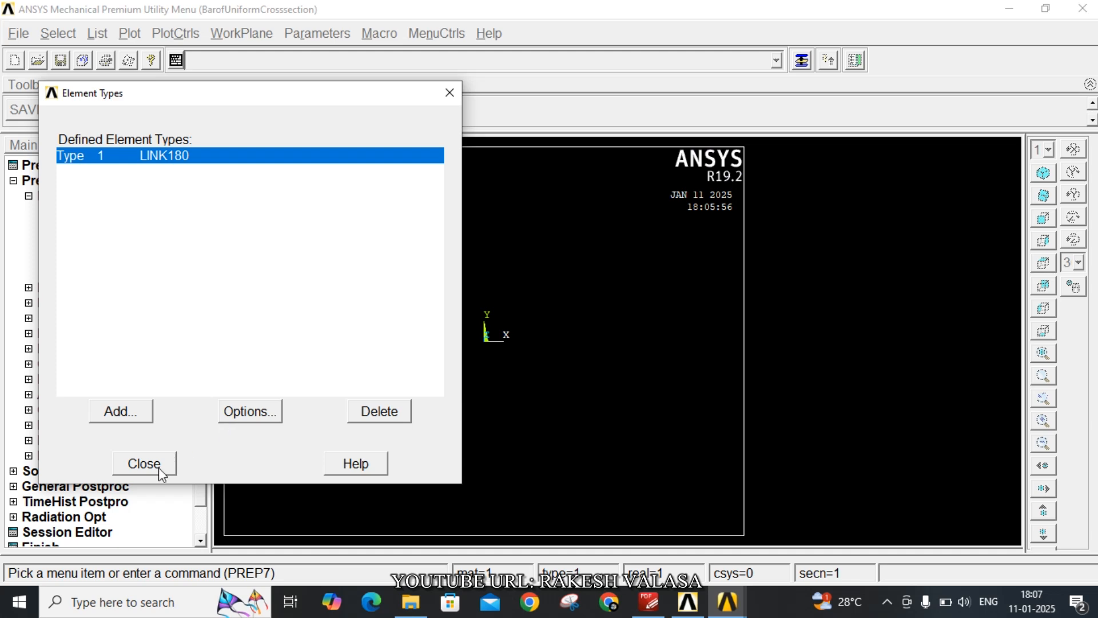
{"action": "left_click", "coordinate": [144, 463]}
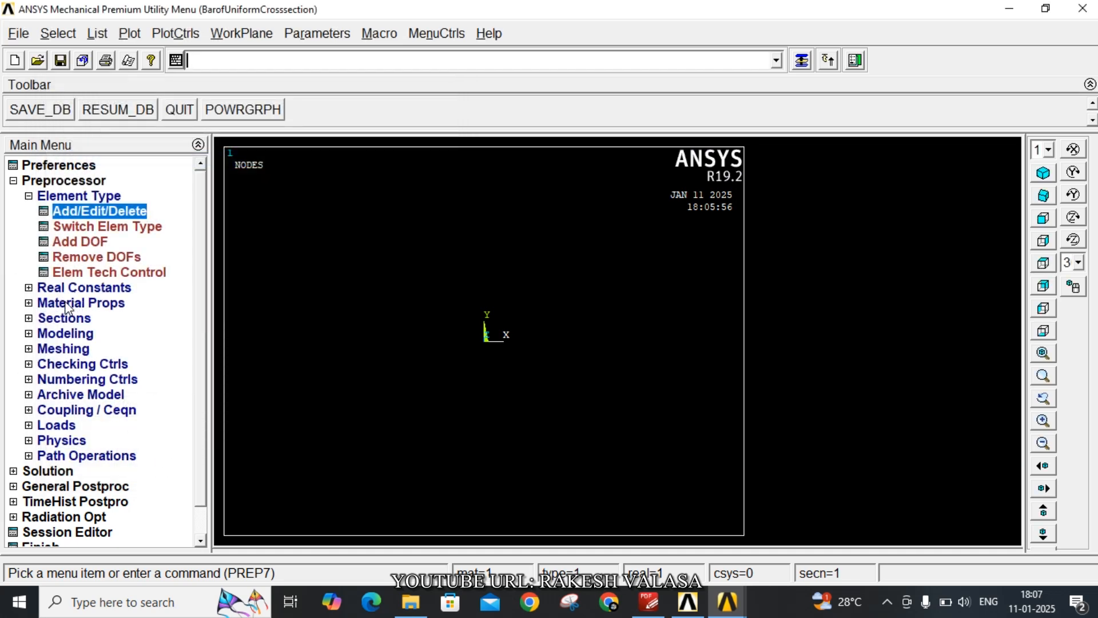
Add a link section with ID 1, name it 1 and enter its link area
{"action": "left_click", "coordinate": [74, 320]}
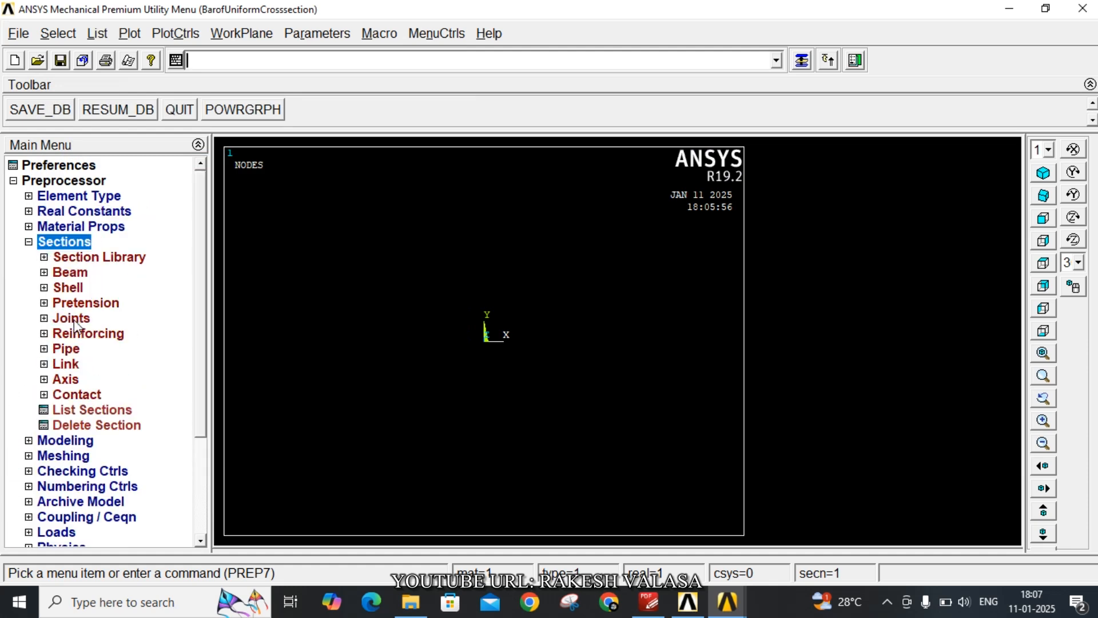
{"action": "left_click", "coordinate": [72, 364]}
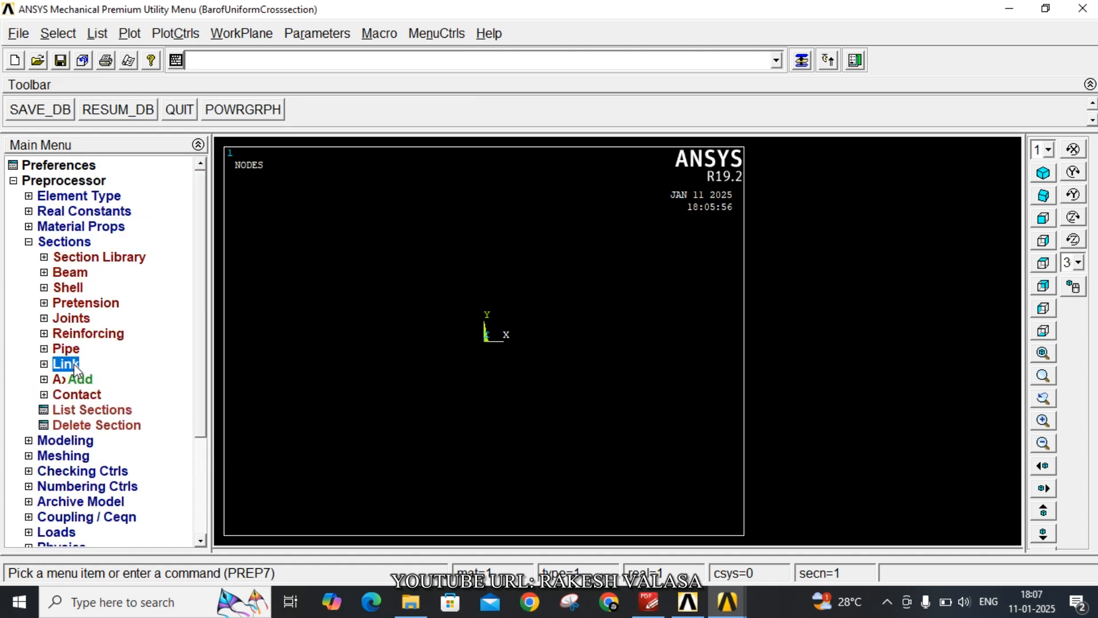
{"action": "left_click", "coordinate": [79, 381]}
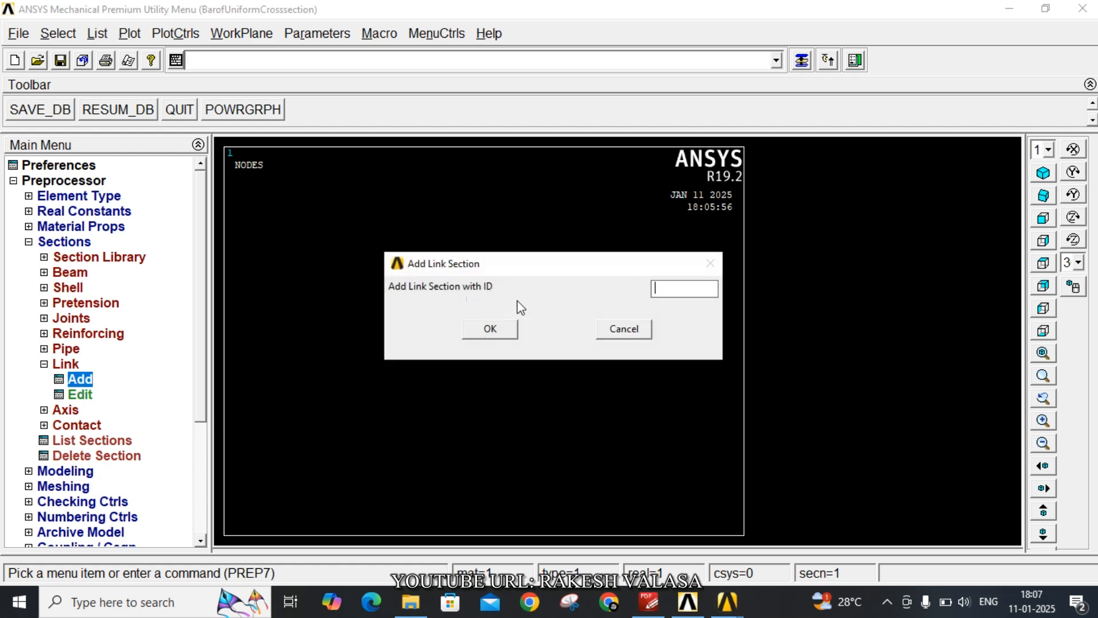
{"action": "type", "text": "1"}
{"action": "left_click", "coordinate": [490, 330]}
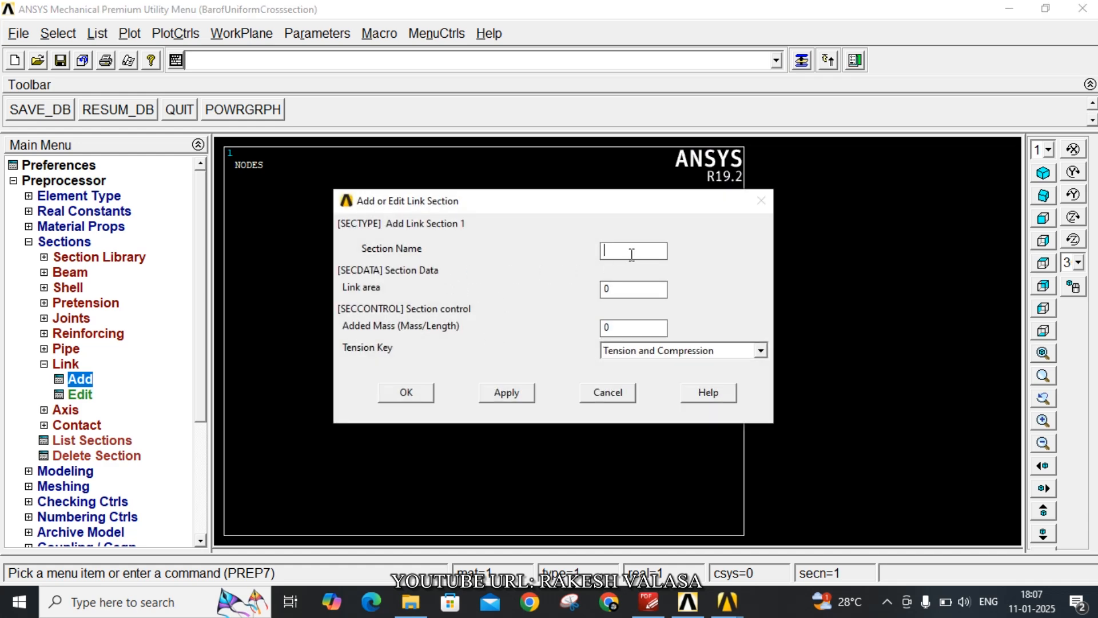
{"action": "type", "text": "1"}
{"action": "key", "text": "Tab"}
{"action": "type", "text": "0."}
{"action": "left_click", "coordinate": [412, 396]}
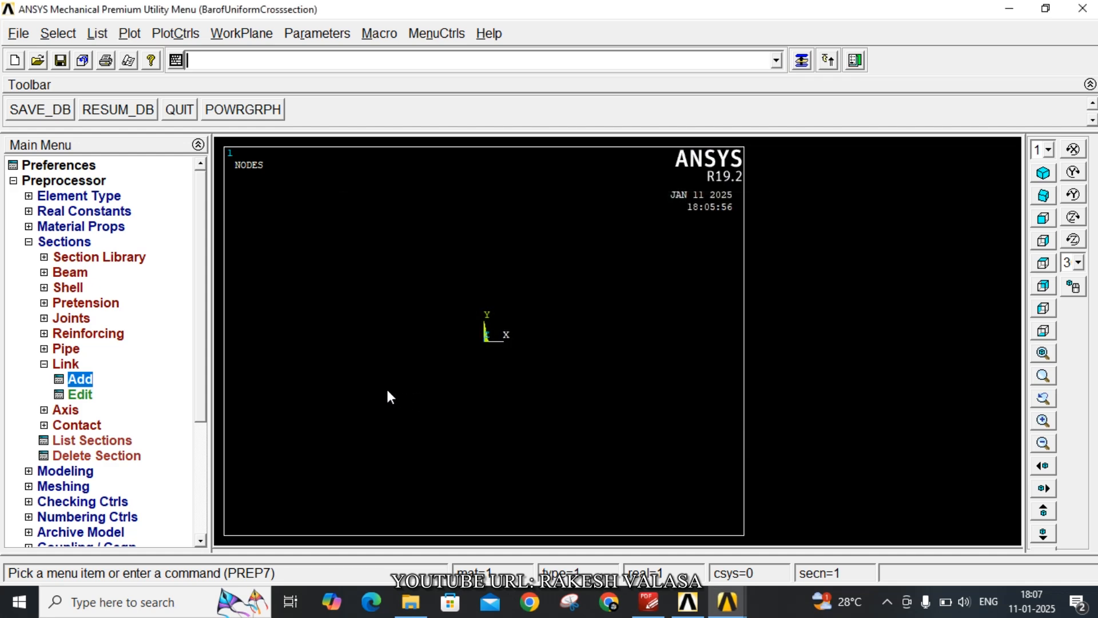
Define a structural linear elastic isotropic material for model 1 with EX 2.1e11 and PRXY 0.3
{"action": "left_click", "coordinate": [70, 228]}
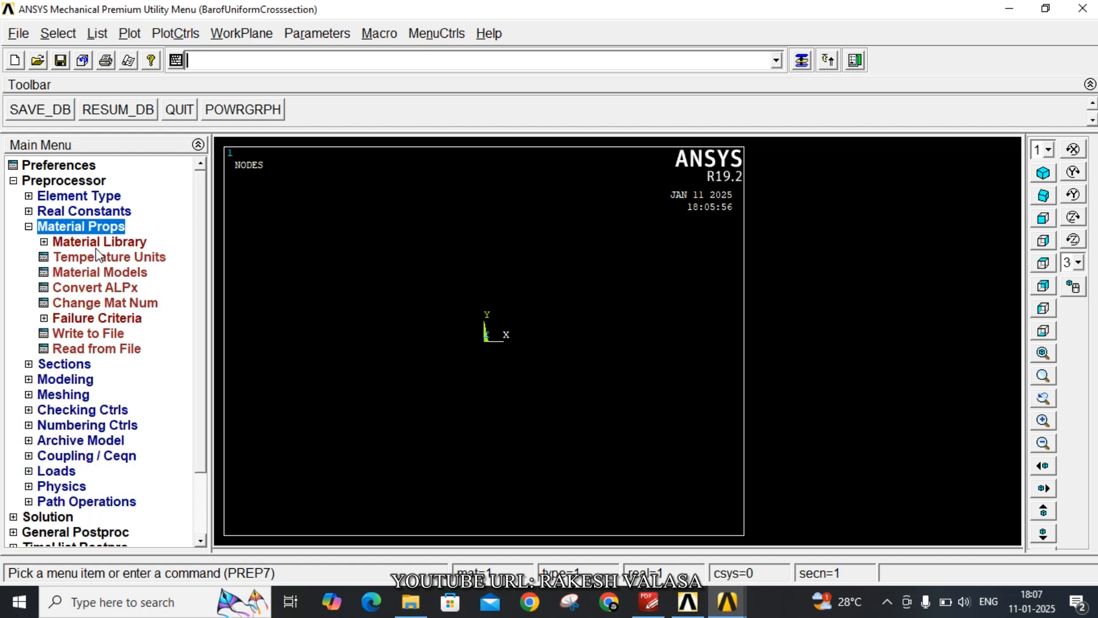
{"action": "left_click", "coordinate": [118, 273]}
{"action": "double_click", "coordinate": [572, 276]}
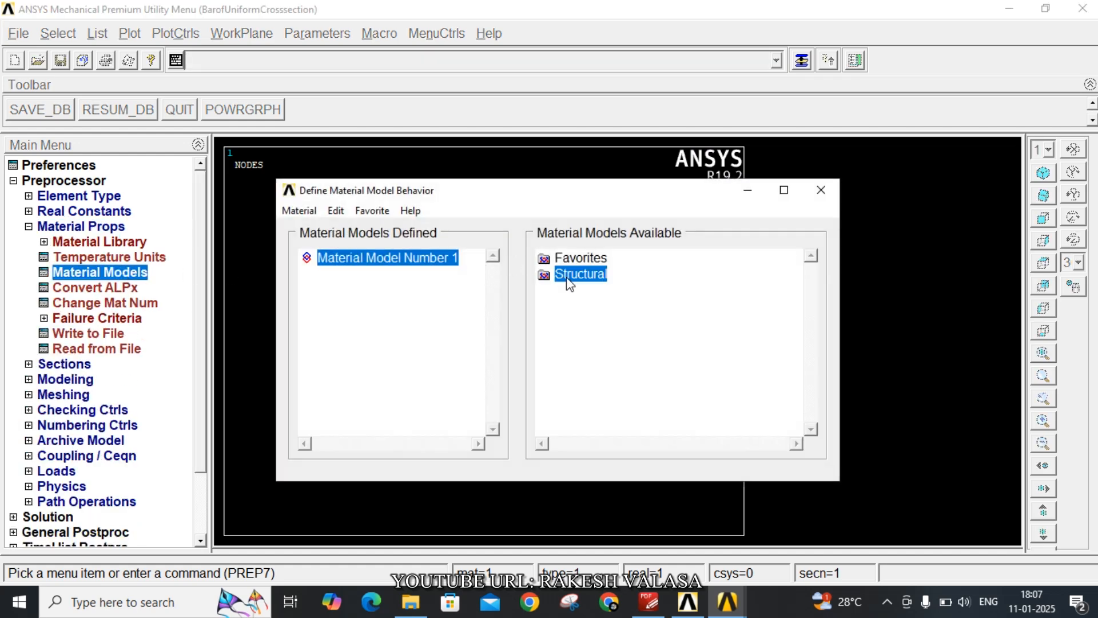
{"action": "double_click", "coordinate": [597, 291]}
{"action": "double_click", "coordinate": [624, 307]}
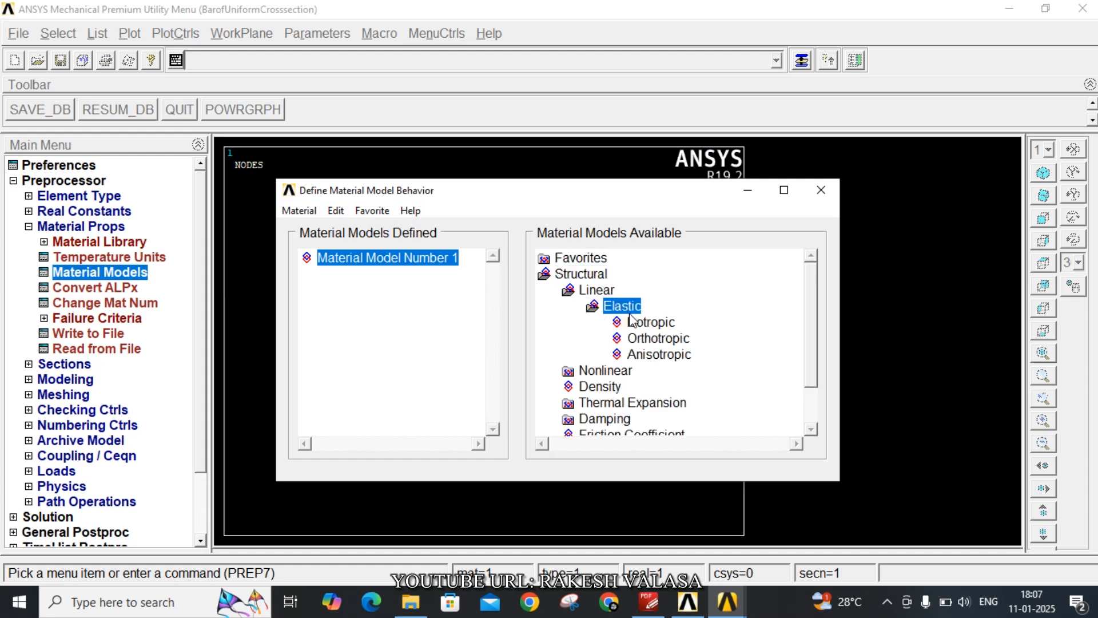
{"action": "double_click", "coordinate": [638, 322]}
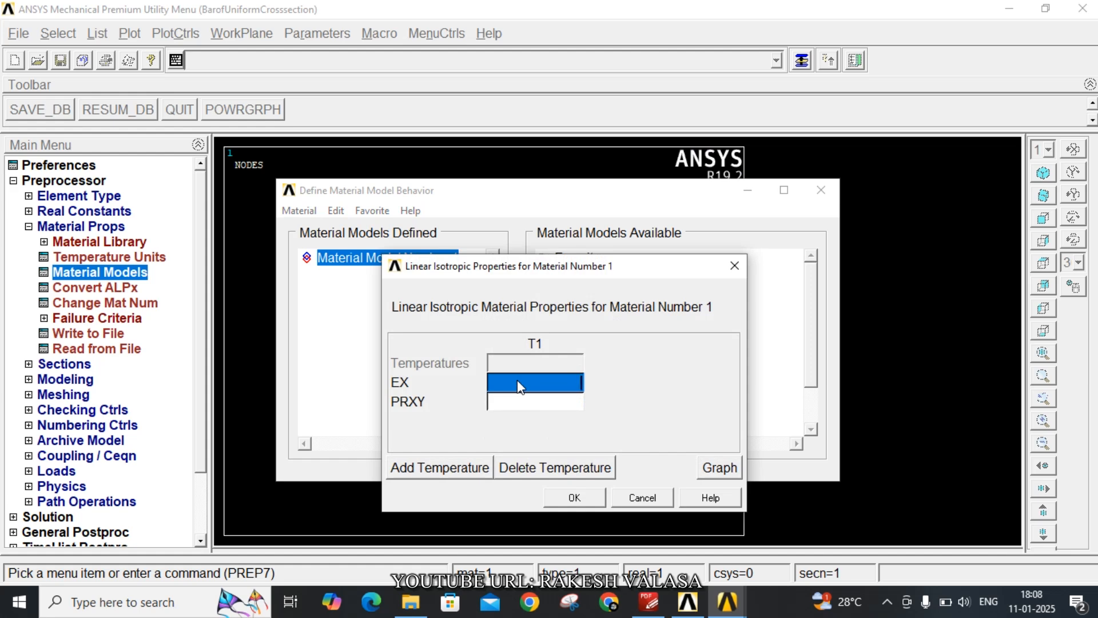
{"action": "type", "text": "2.1"}
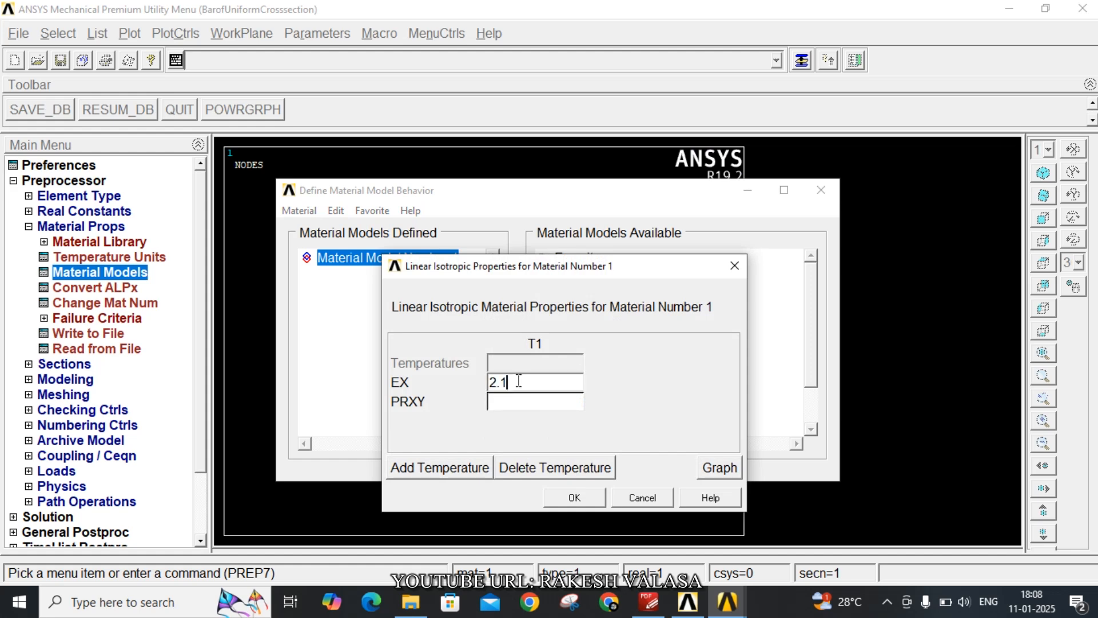
{"action": "type", "text": "e11"}
{"action": "left_click", "coordinate": [541, 401]}
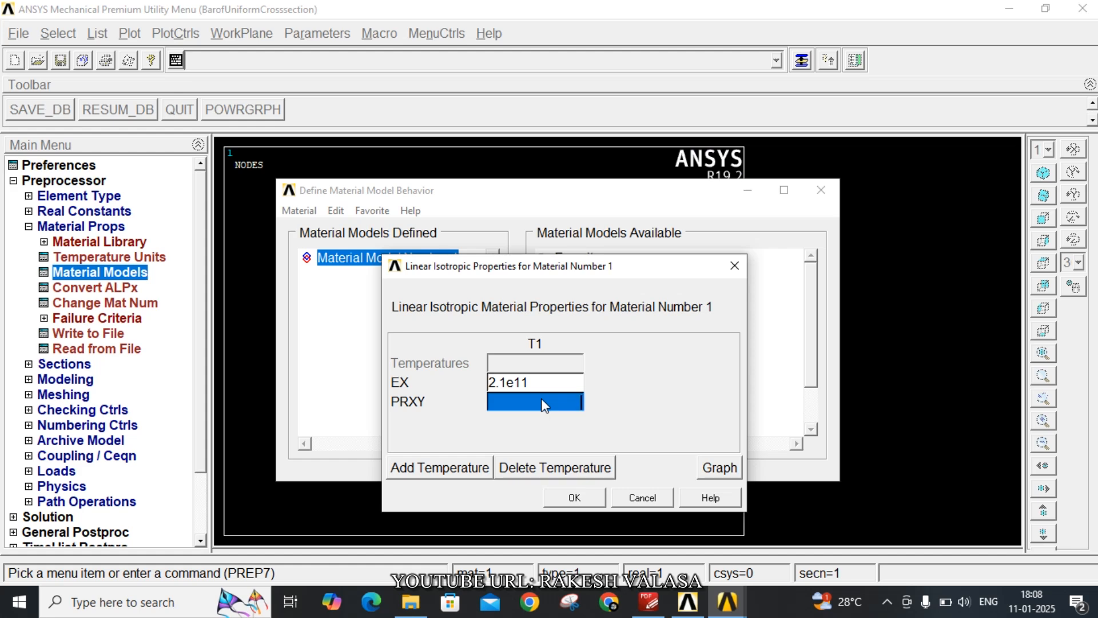
{"action": "type", "text": "0.3"}
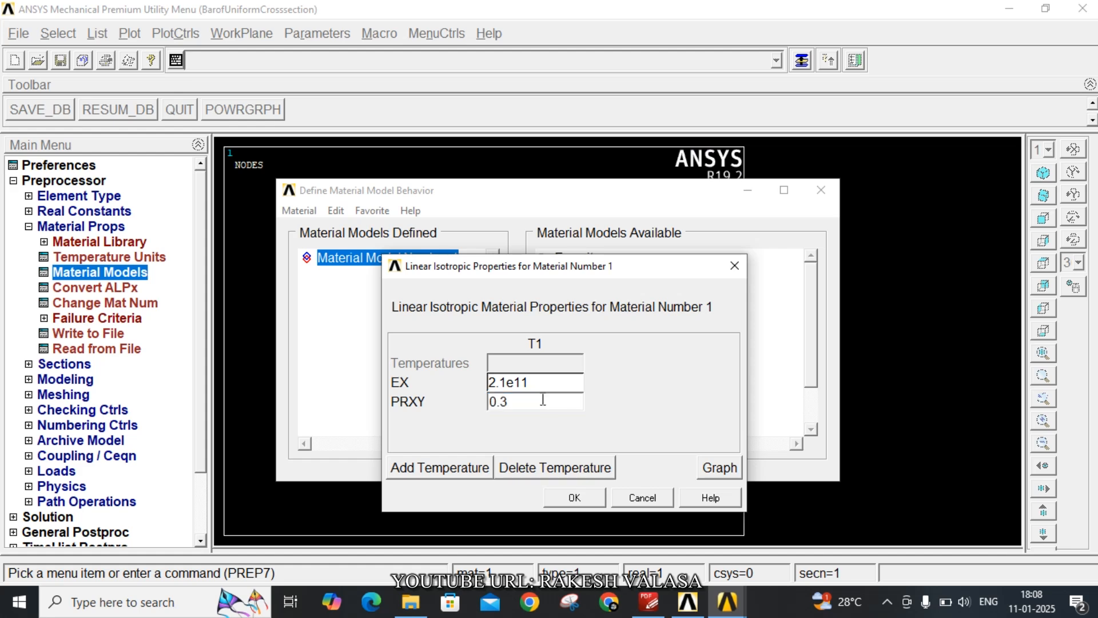
{"action": "left_click", "coordinate": [573, 498]}
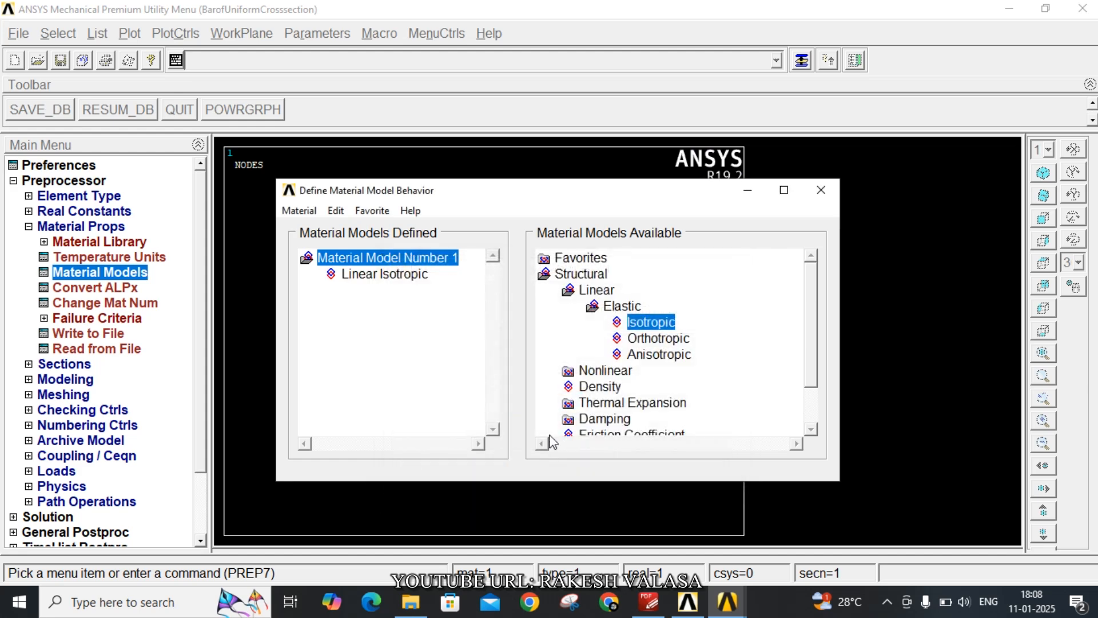
{"action": "left_click", "coordinate": [817, 189]}
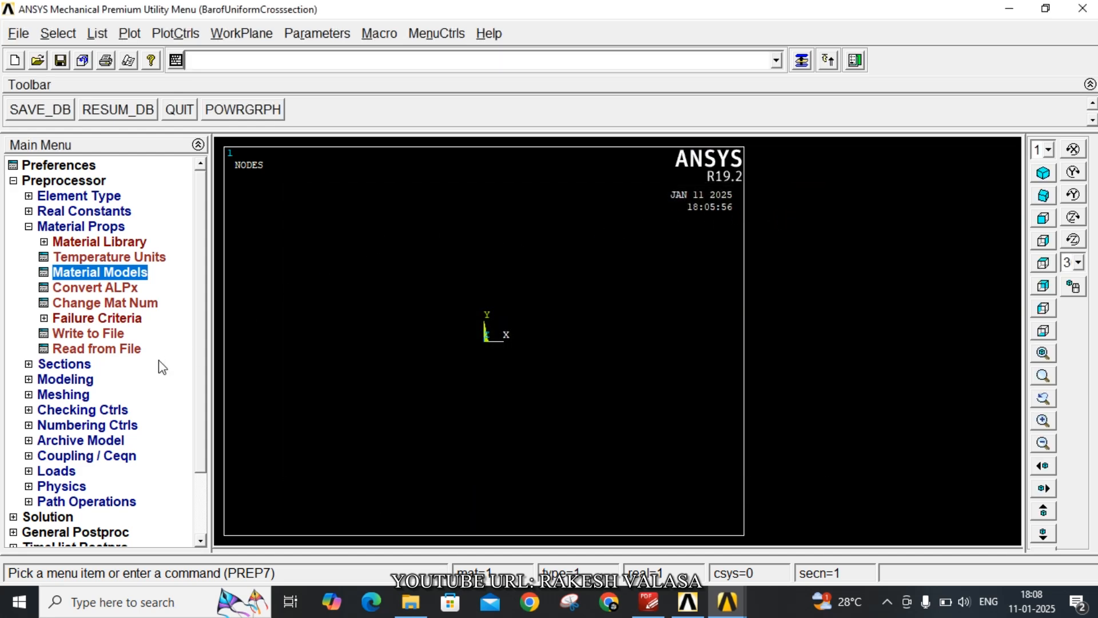
Check the bar's dimensions in the PDF lab manual and create node 1 at X 0 in the active coordinate system
{"action": "left_click", "coordinate": [47, 381]}
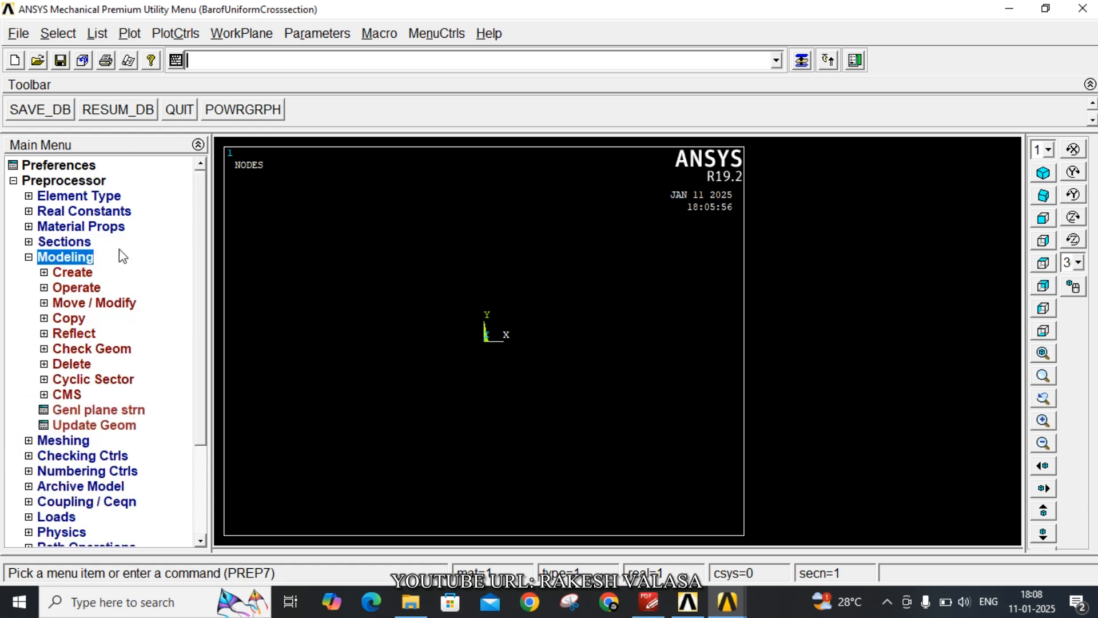
{"action": "left_click", "coordinate": [73, 271]}
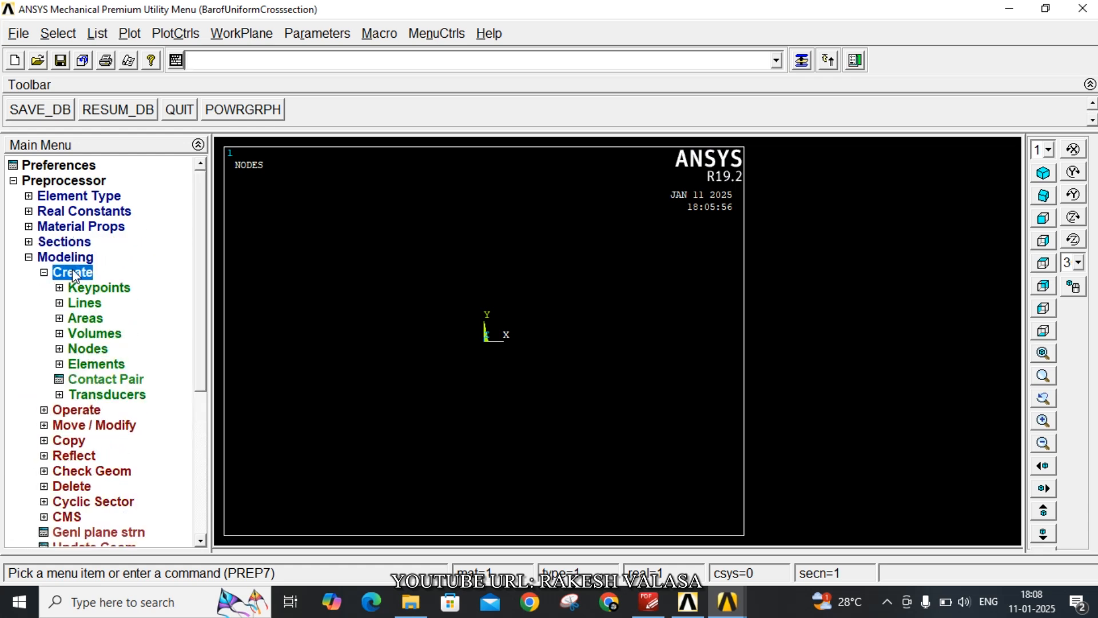
{"action": "left_click", "coordinate": [94, 347]}
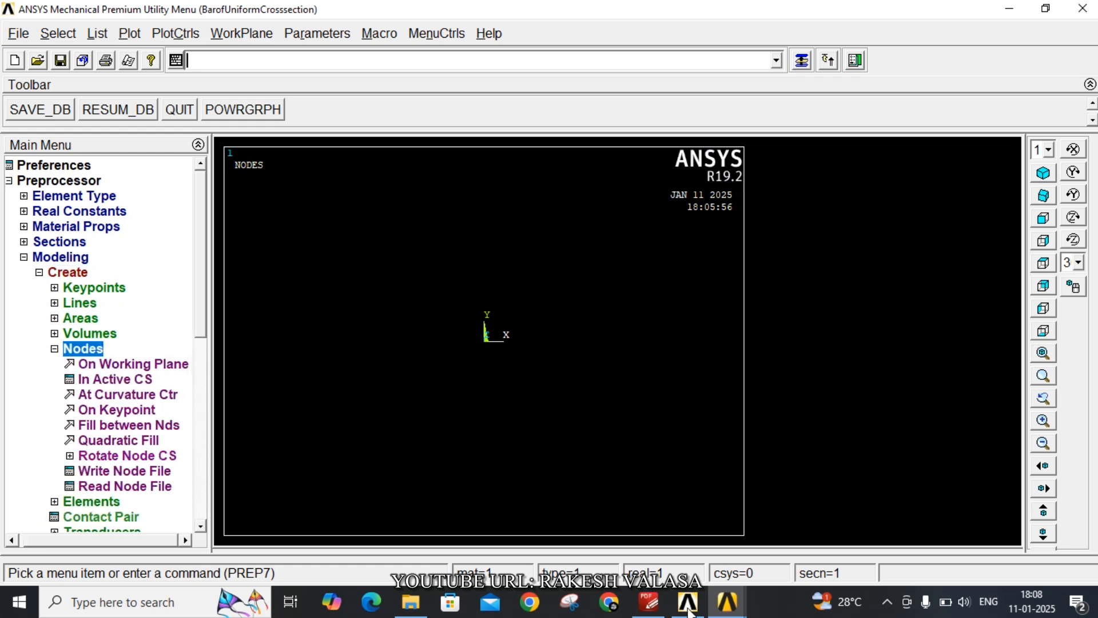
{"action": "left_click", "coordinate": [649, 602]}
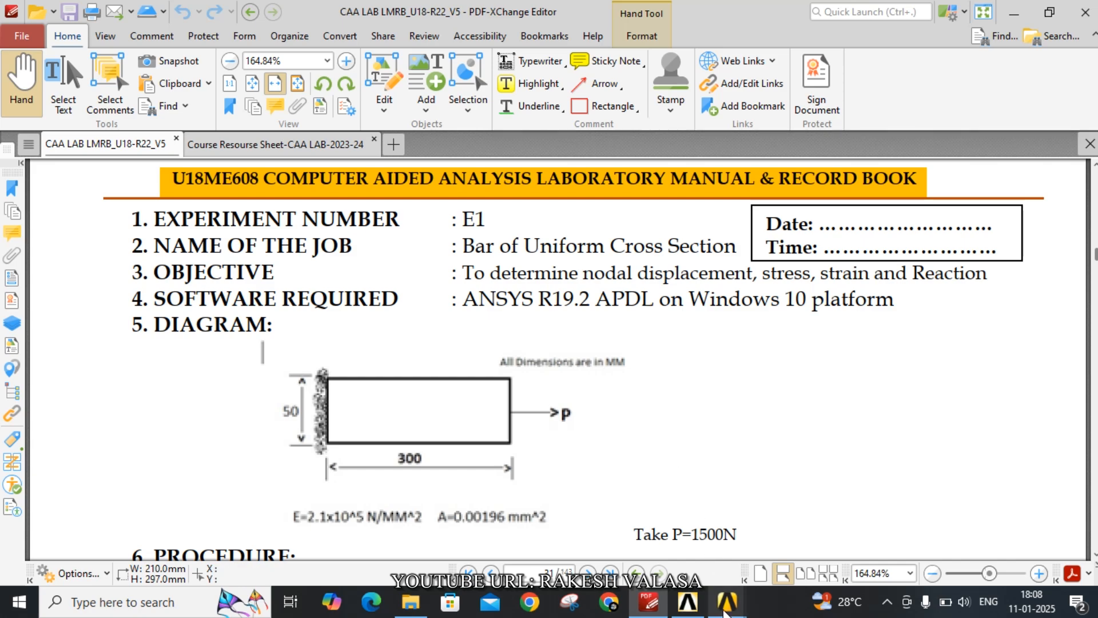
{"action": "mouse_move", "coordinate": [728, 602]}
{"action": "left_click", "coordinate": [765, 541]}
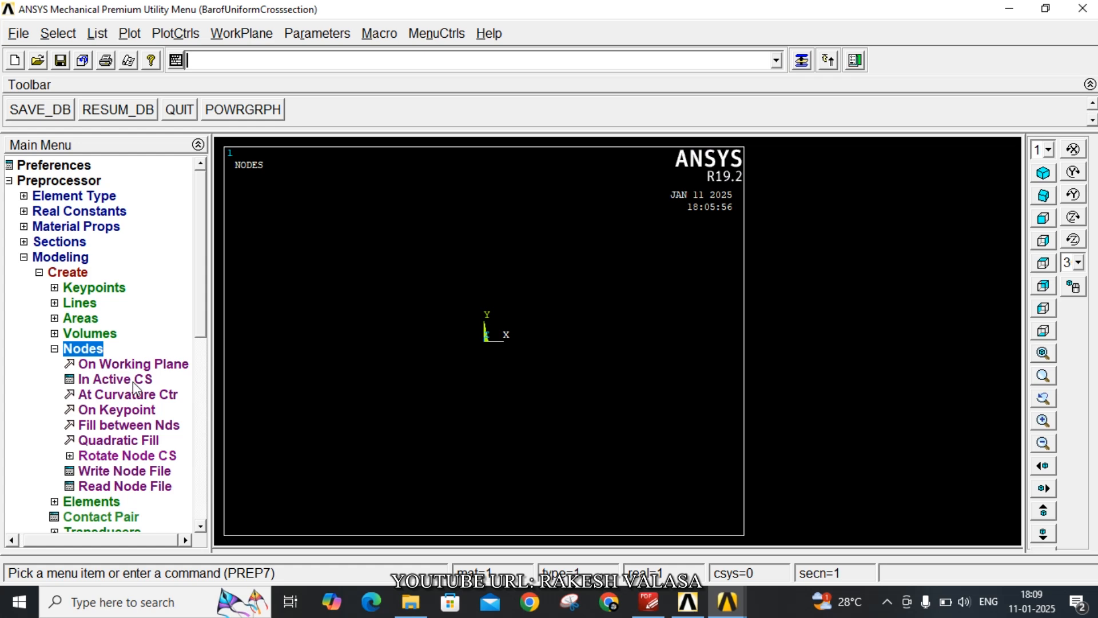
{"action": "left_click", "coordinate": [114, 379]}
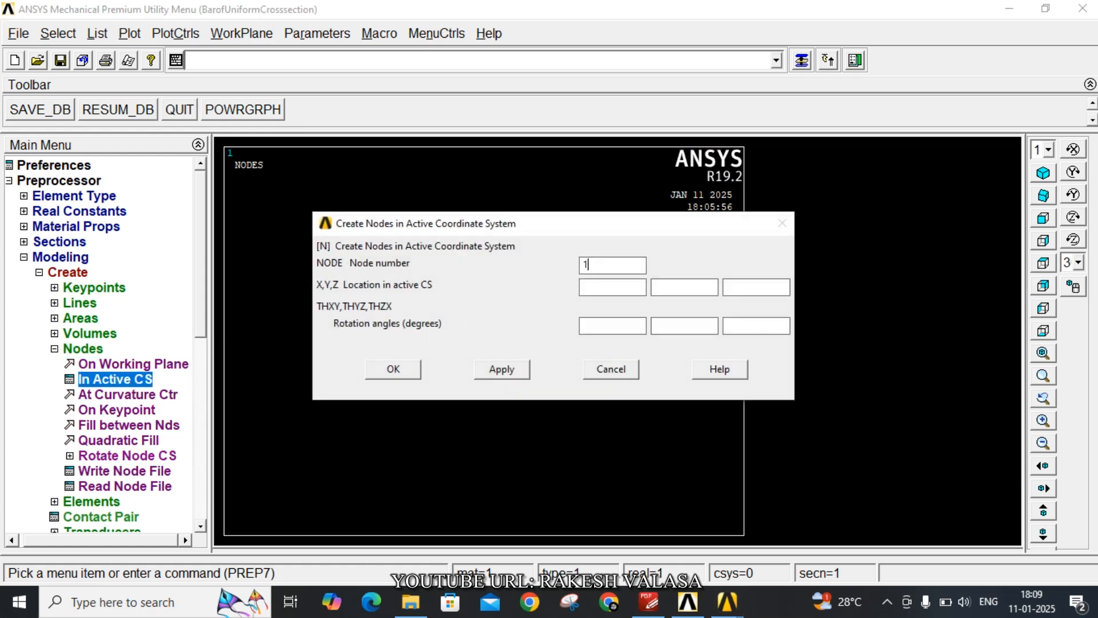
{"action": "type", "text": "1"}
{"action": "left_click", "coordinate": [616, 287]}
{"action": "type", "text": "0"}
{"action": "left_click", "coordinate": [502, 369]}
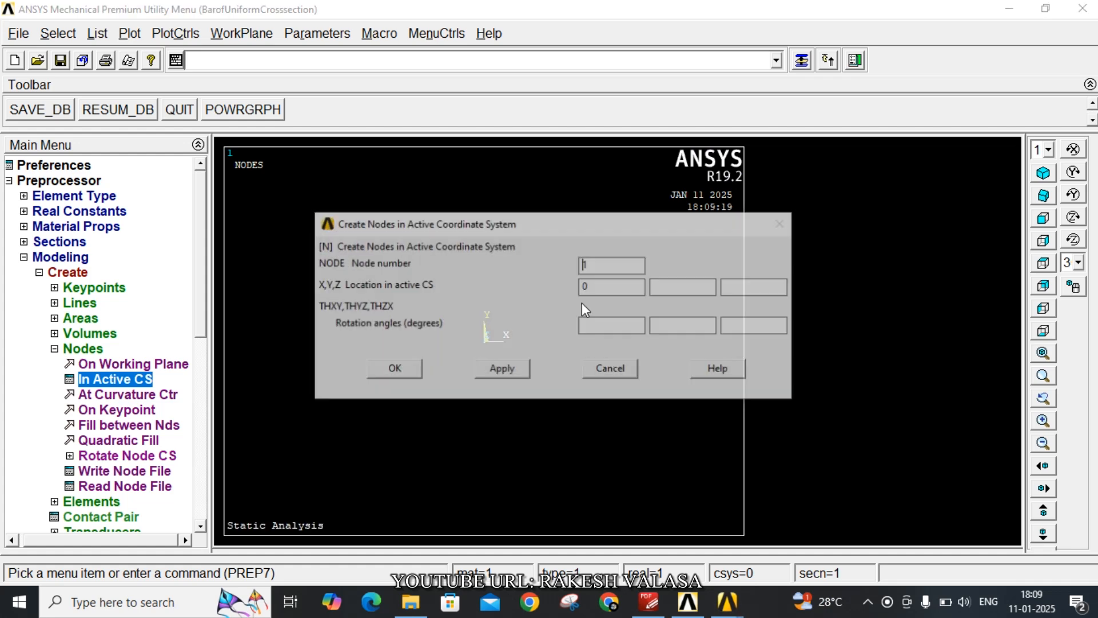
Create node 2 at X 0.3 in the active coordinate system
{"action": "type", "text": "2"}
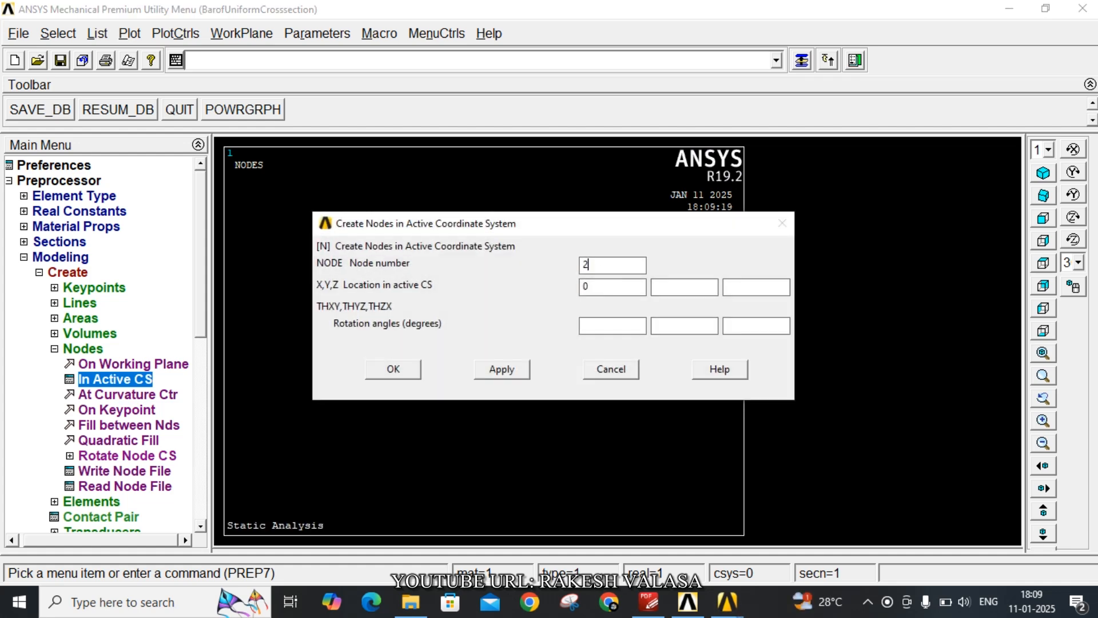
{"action": "key", "text": "Tab"}
{"action": "type", "text": "0.3"}
{"action": "left_click", "coordinate": [405, 369]}
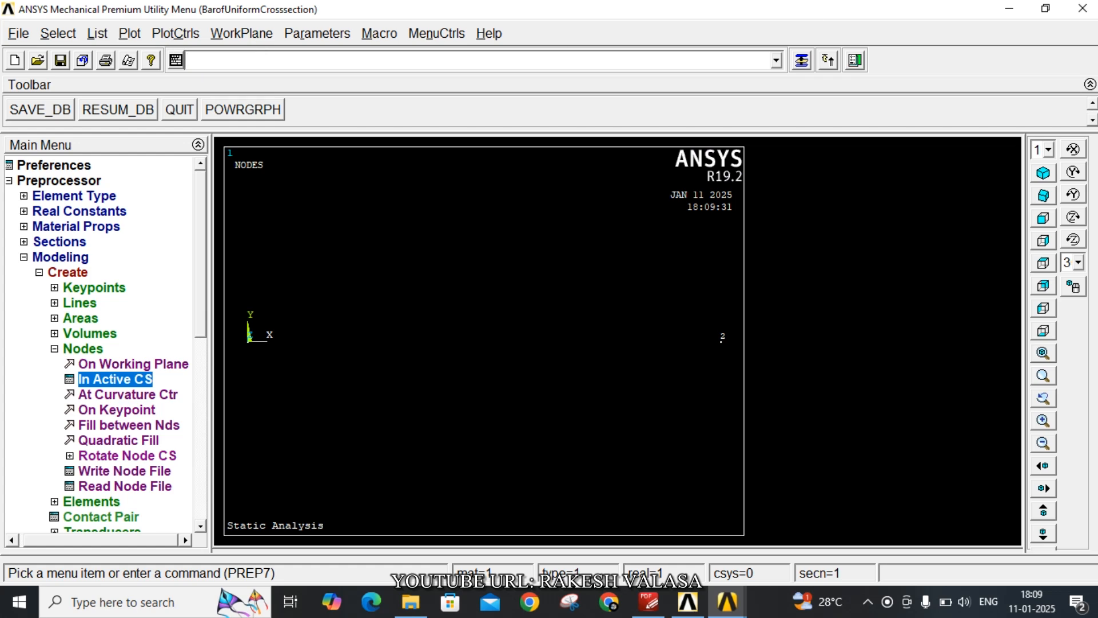
List all nodes with coordinates only, review their locations and close the listing
{"action": "left_click", "coordinate": [97, 35]}
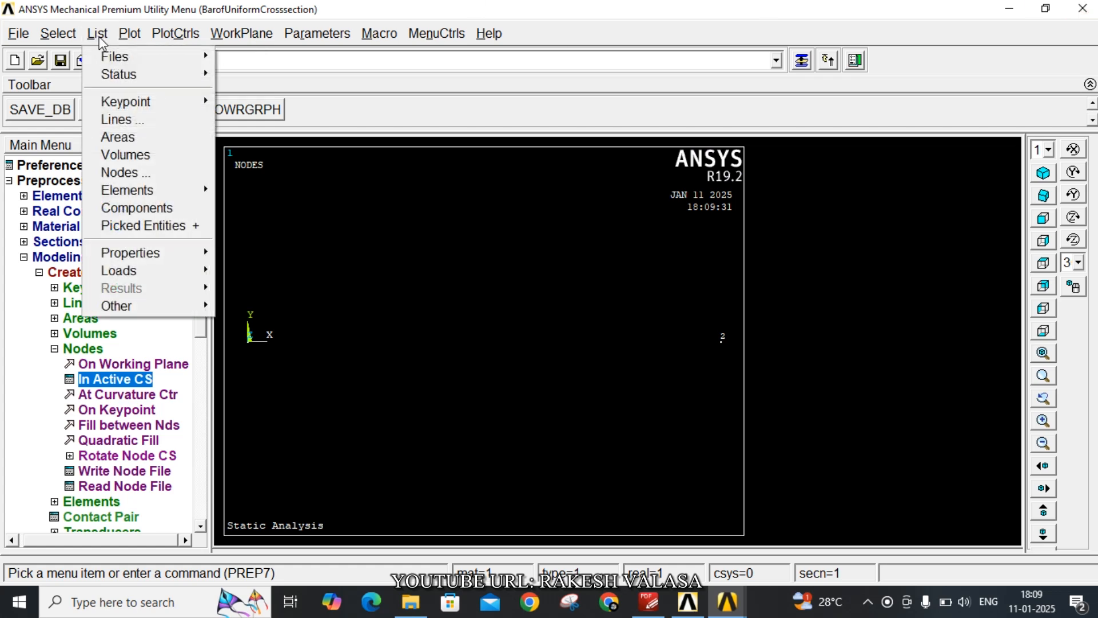
{"action": "left_click", "coordinate": [126, 172]}
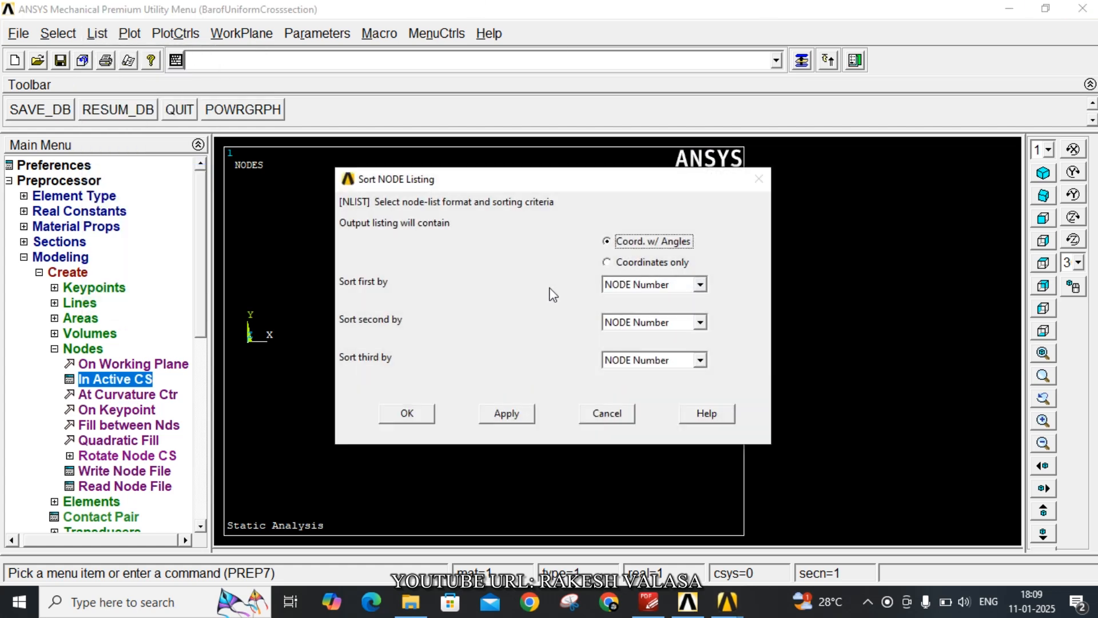
{"action": "left_click", "coordinate": [607, 263]}
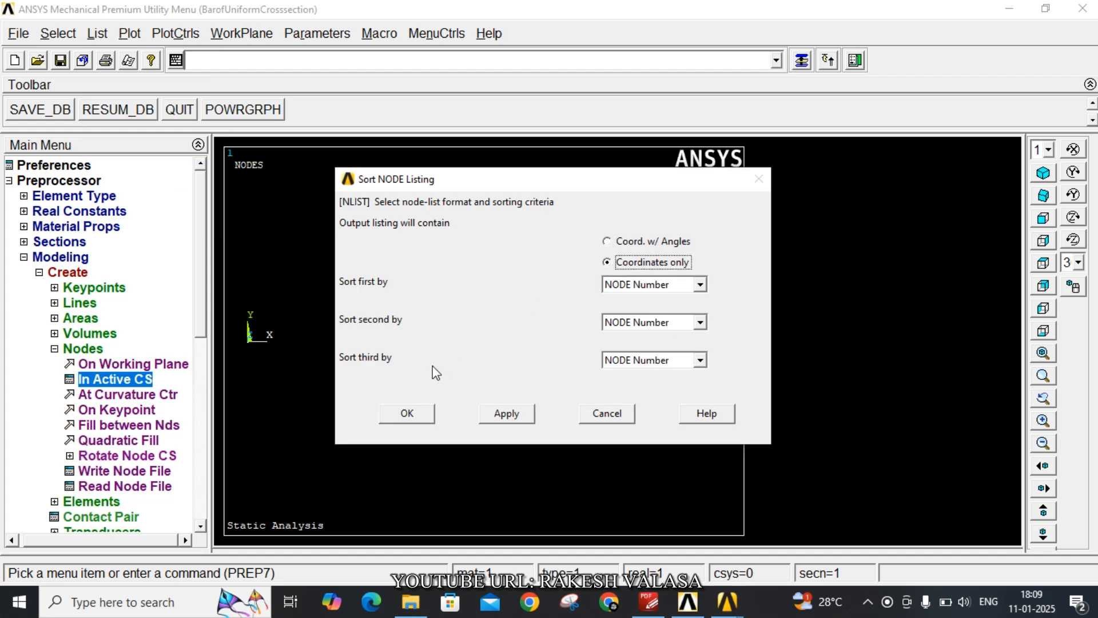
{"action": "left_click", "coordinate": [425, 421]}
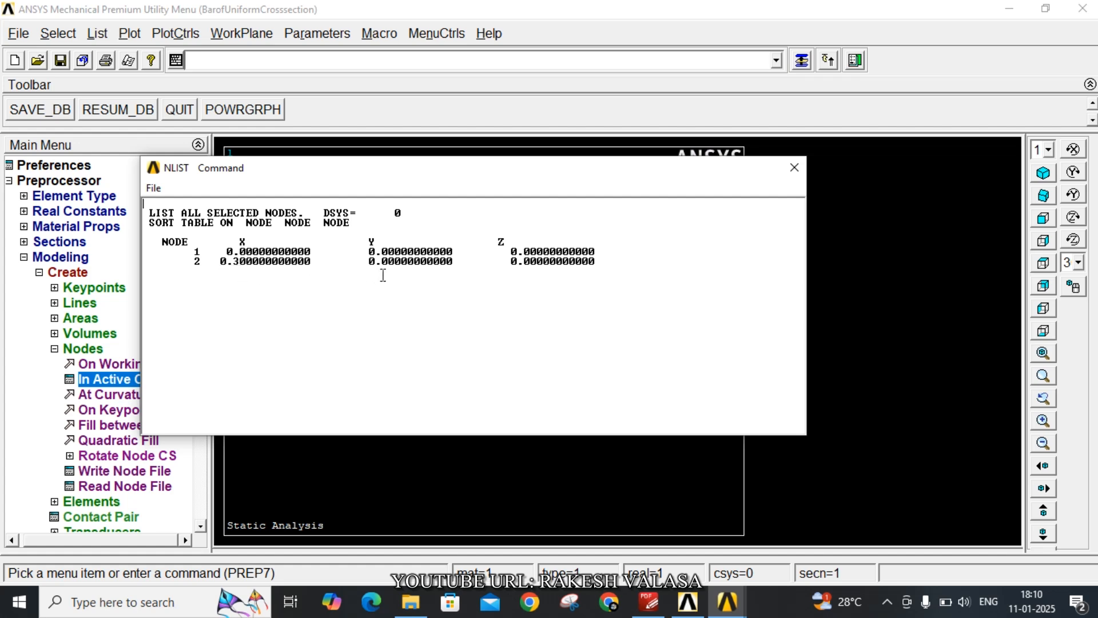
{"action": "left_click", "coordinate": [795, 168]}
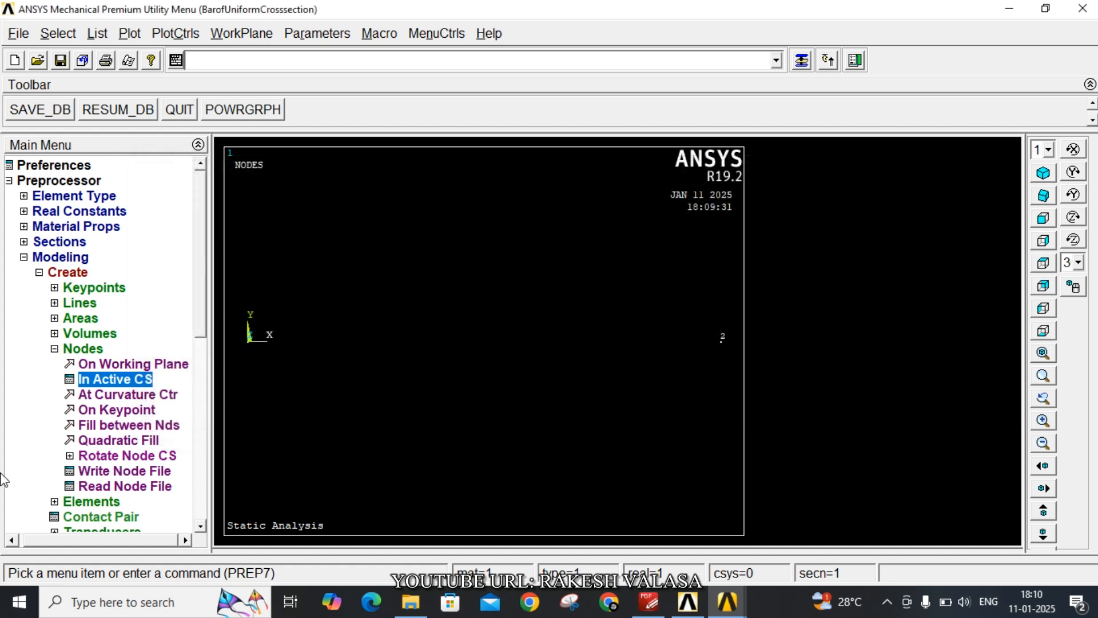
Set the element attributes to element type 1 LINK180, material number 1 and section number 1
{"action": "left_click", "coordinate": [55, 349]}
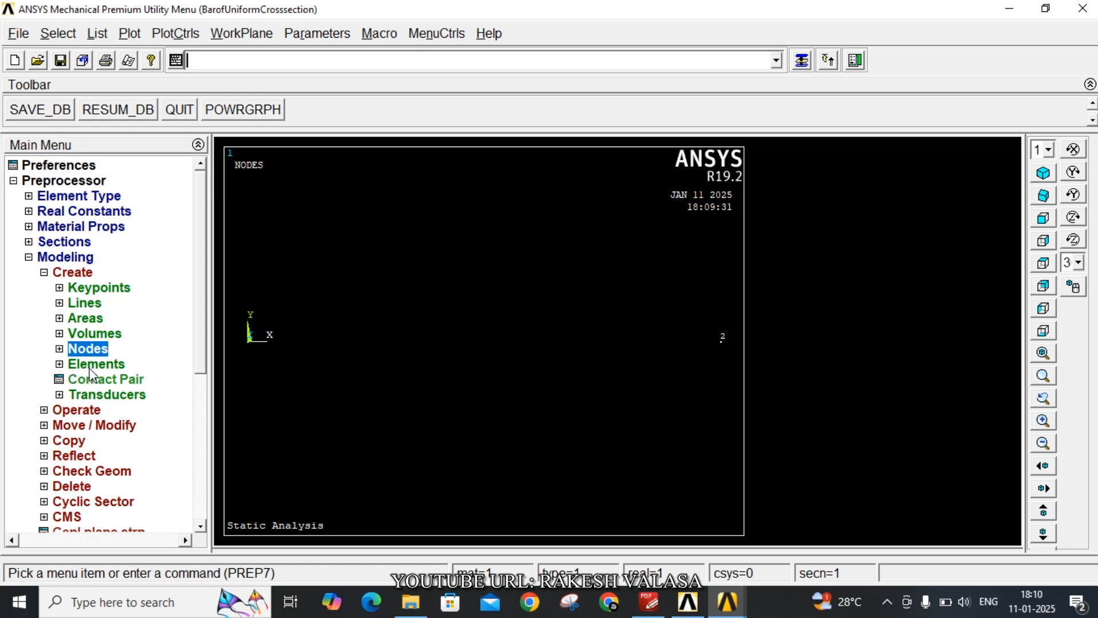
{"action": "left_click", "coordinate": [89, 370]}
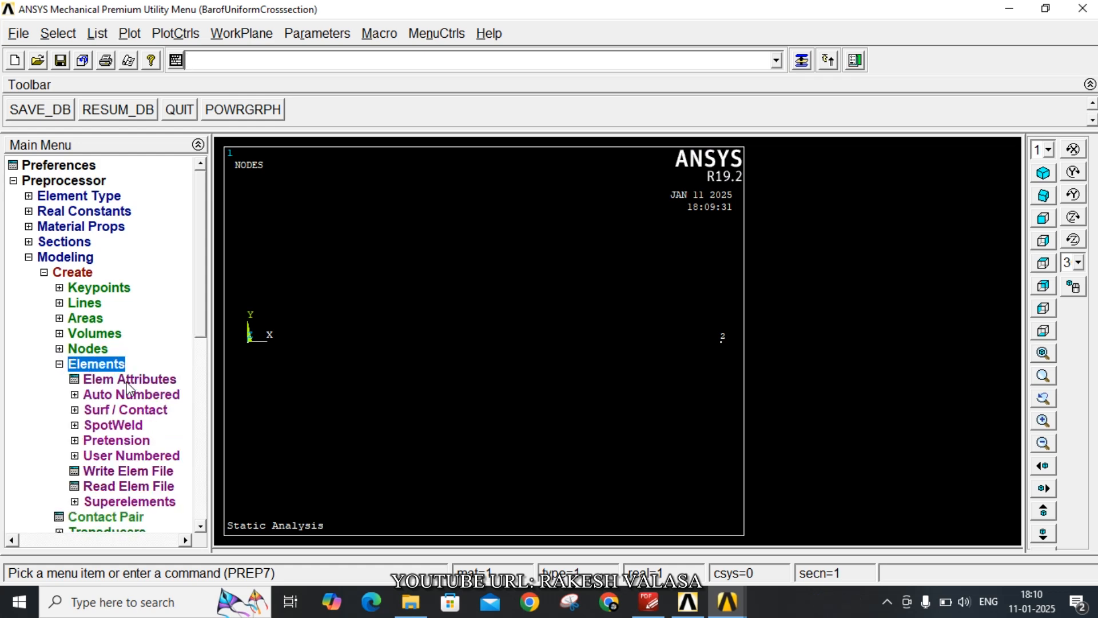
{"action": "left_click", "coordinate": [127, 382]}
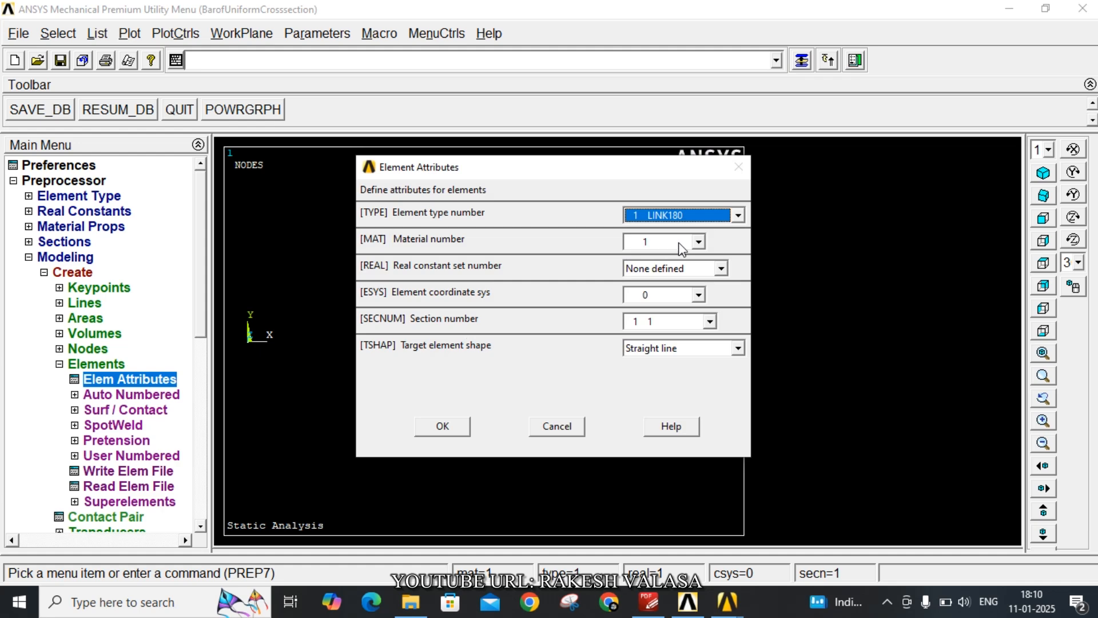
{"action": "left_click", "coordinate": [699, 242]}
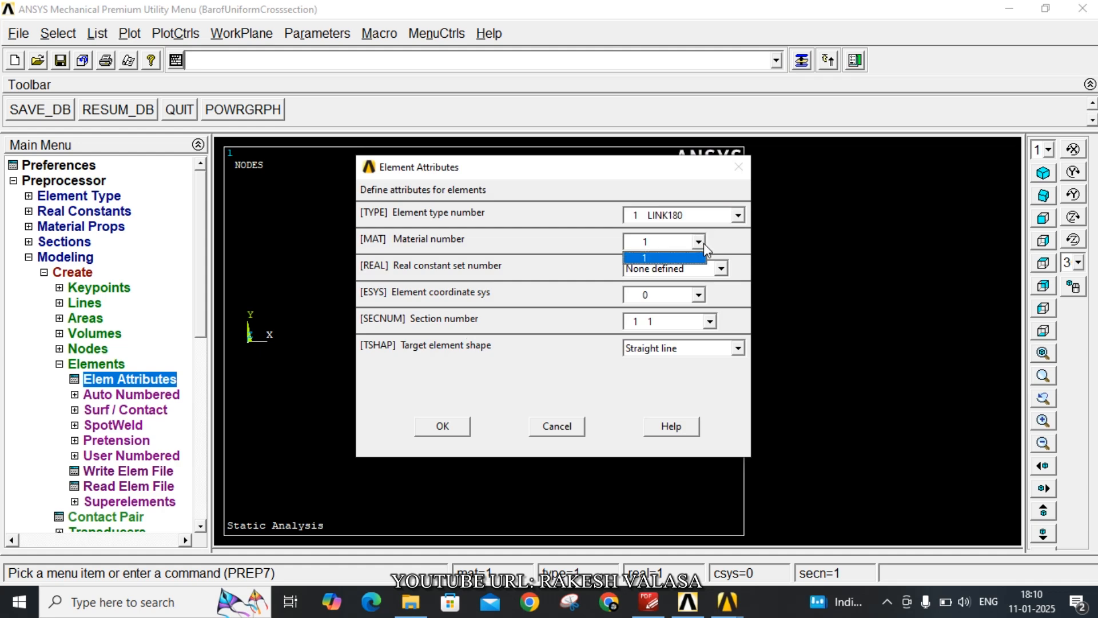
{"action": "left_click", "coordinate": [698, 242]}
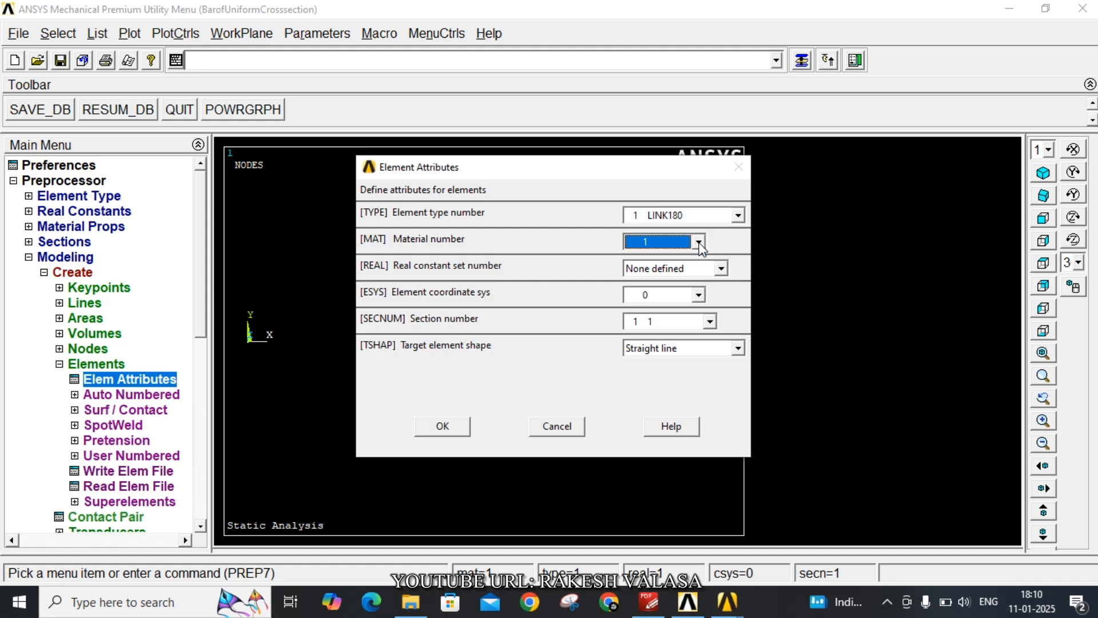
{"action": "left_click", "coordinate": [711, 321]}
{"action": "left_click", "coordinate": [713, 321]}
{"action": "left_click", "coordinate": [713, 321]}
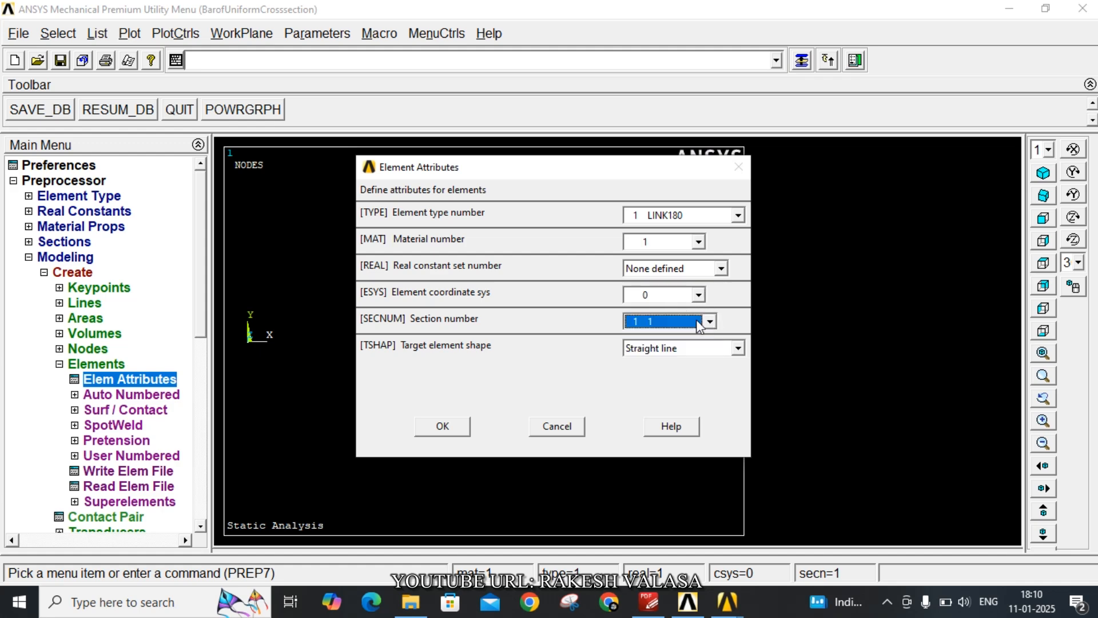
{"action": "left_click", "coordinate": [458, 429]}
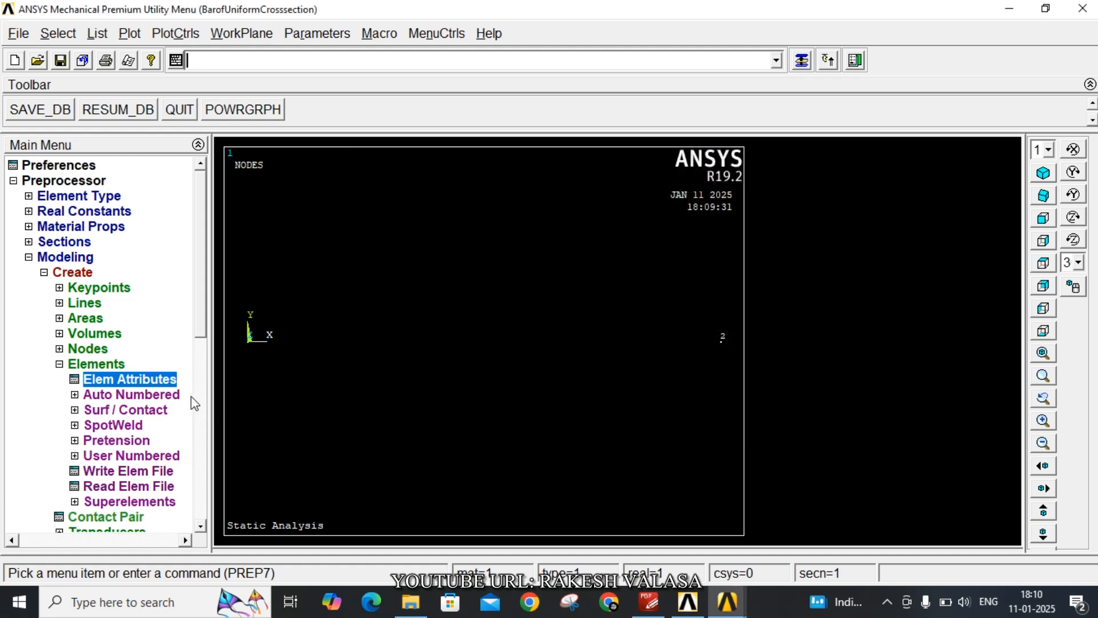
Create an auto-numbered link element through nodes 1 and 2
{"action": "left_click", "coordinate": [171, 395]}
{"action": "left_click", "coordinate": [154, 409]}
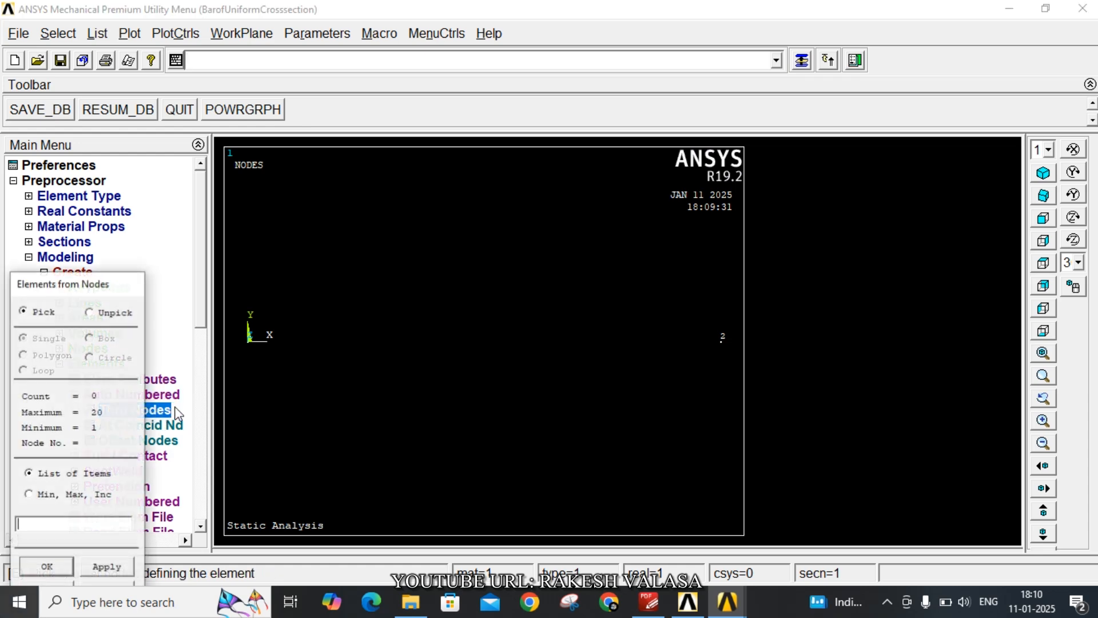
{"action": "left_click", "coordinate": [251, 353]}
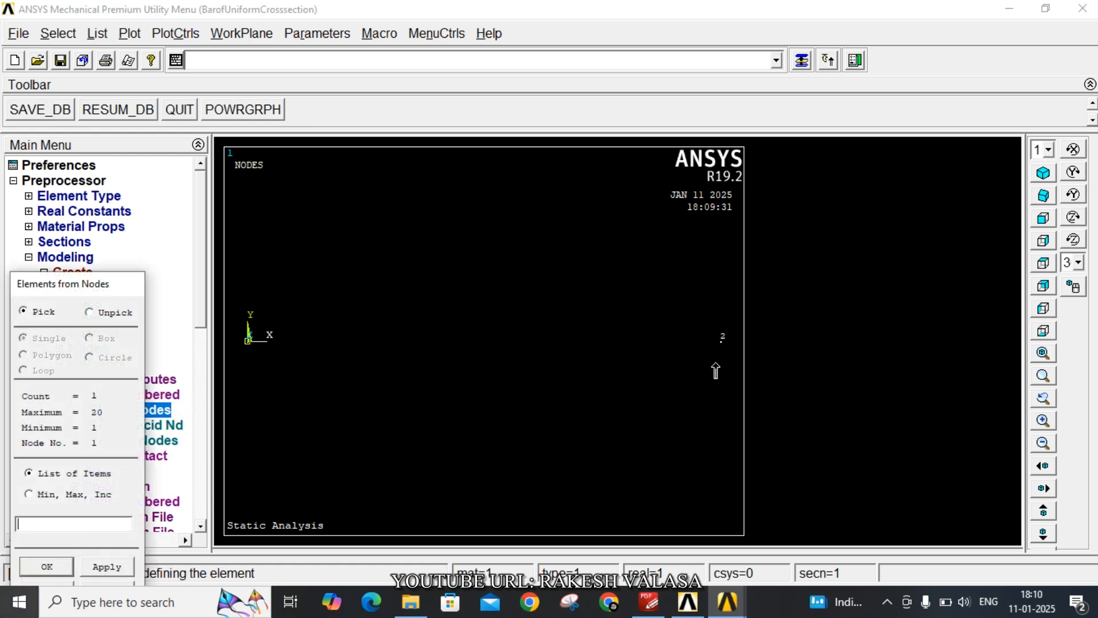
{"action": "left_click", "coordinate": [722, 341]}
{"action": "left_click", "coordinate": [46, 566]}
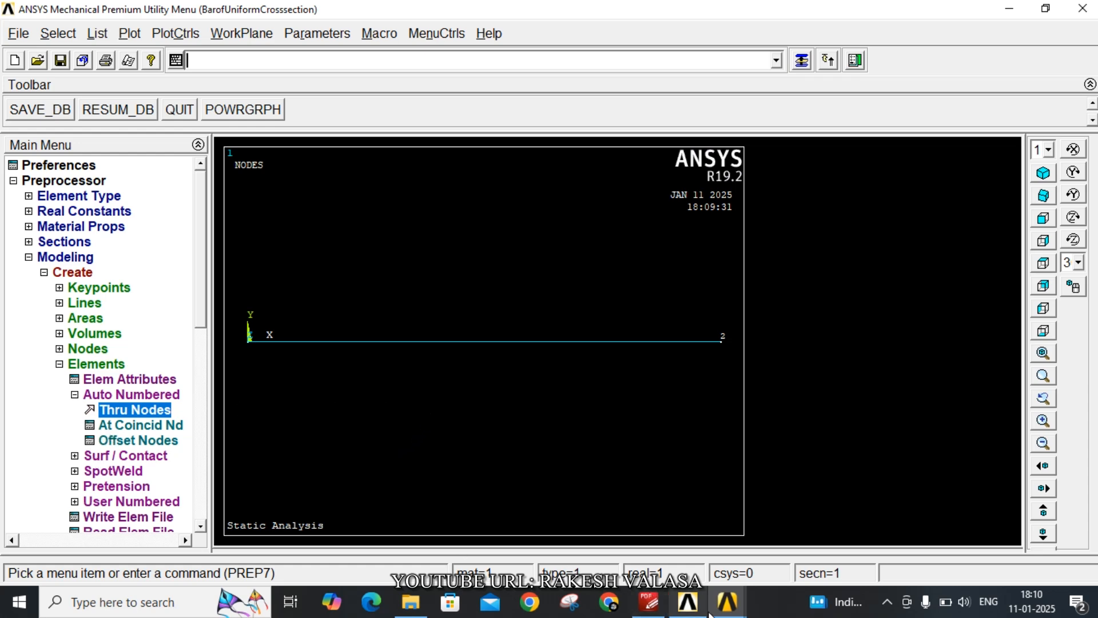
Check the bar's support and load diagram in the PDF lab manual and set the new analysis type to Static
{"action": "left_click", "coordinate": [649, 602]}
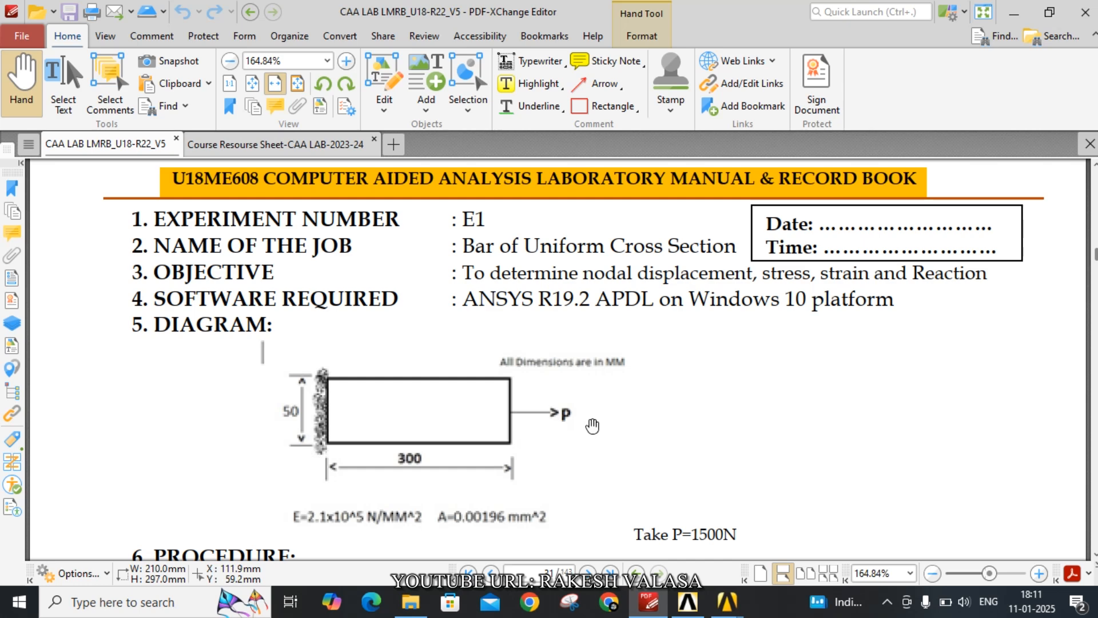
{"action": "mouse_move", "coordinate": [727, 602]}
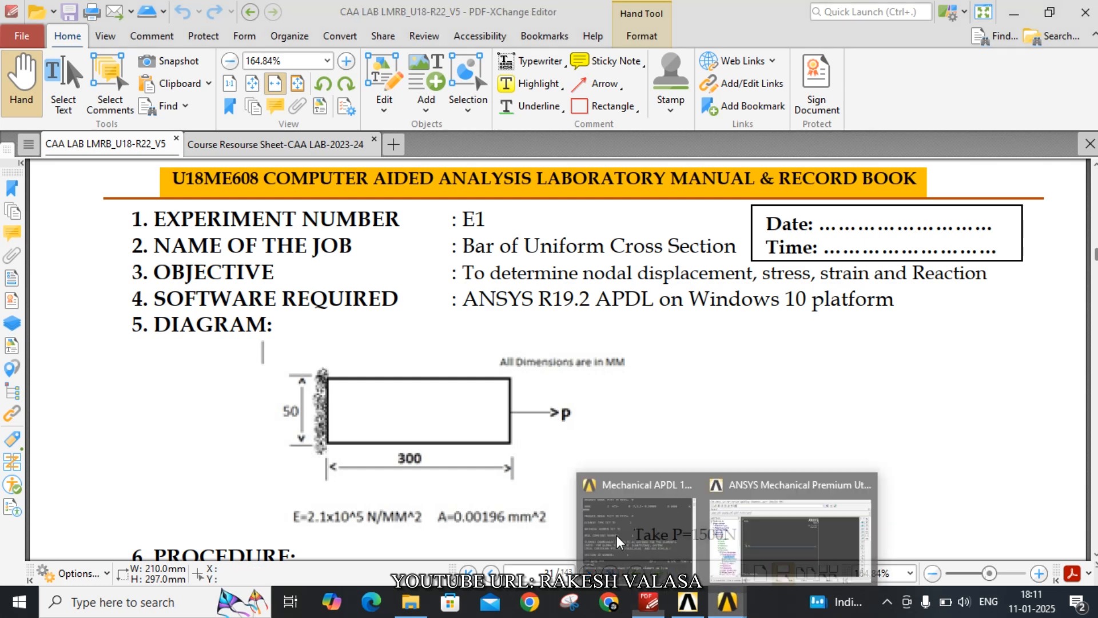
{"action": "left_click", "coordinate": [747, 541]}
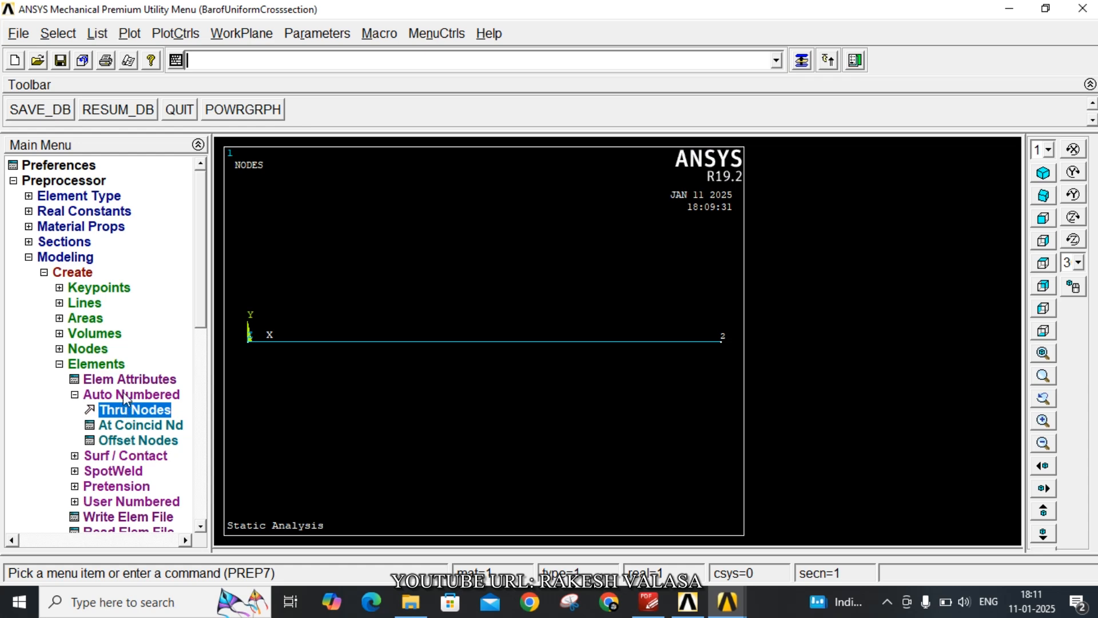
{"action": "left_click_drag", "start_coordinate": [205, 328], "coordinate": [209, 393]}
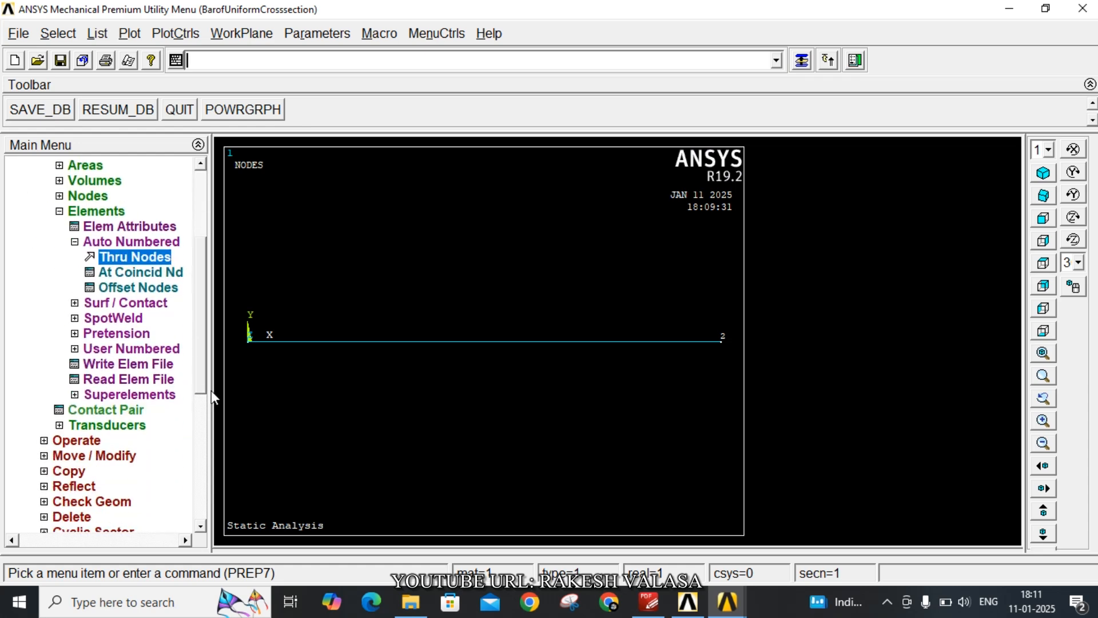
{"action": "left_click", "coordinate": [59, 212]}
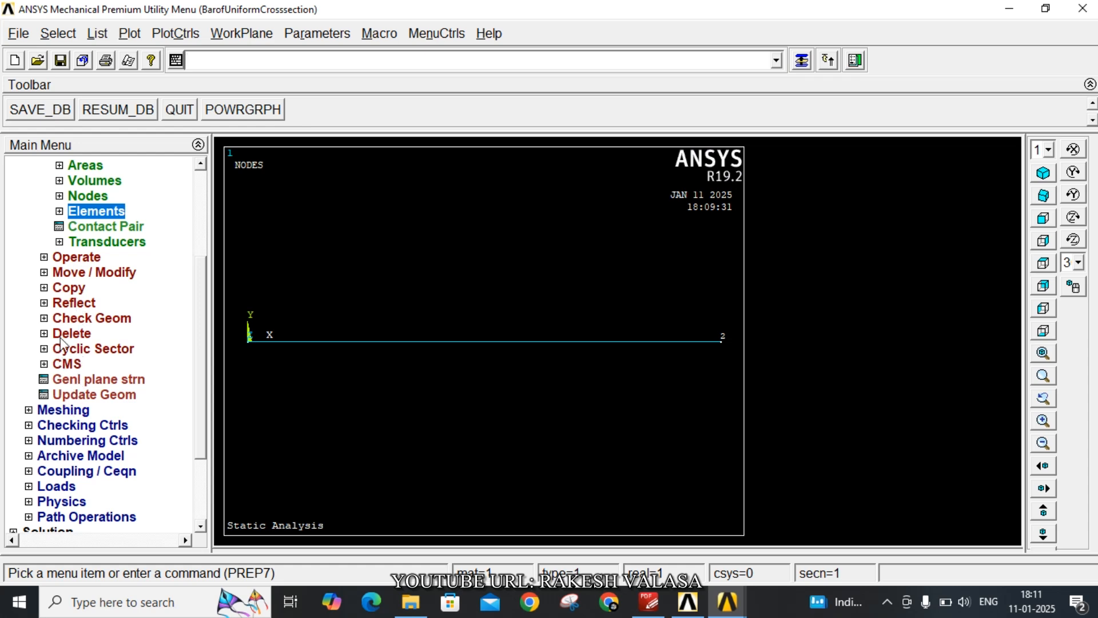
{"action": "left_click", "coordinate": [43, 487]}
{"action": "left_click", "coordinate": [73, 369]}
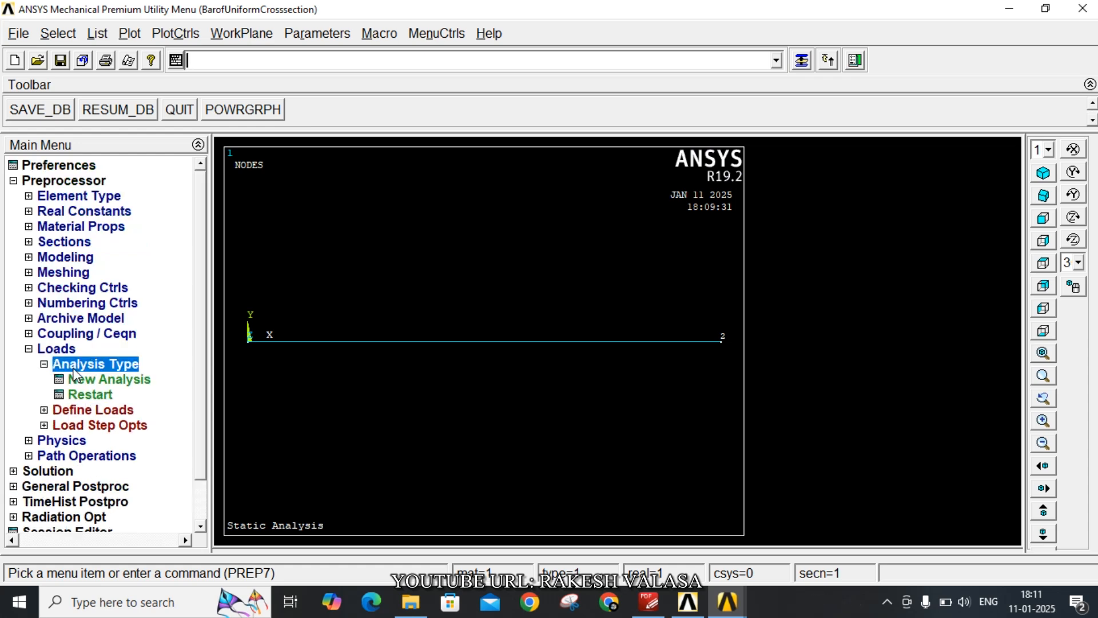
{"action": "left_click", "coordinate": [97, 380]}
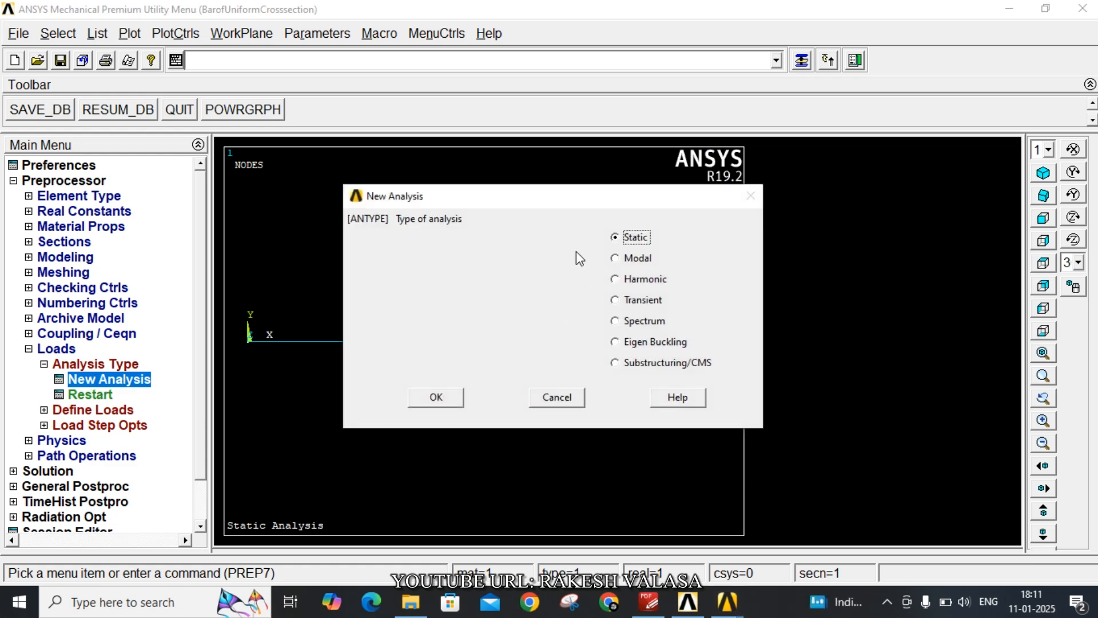
{"action": "left_click", "coordinate": [451, 398]}
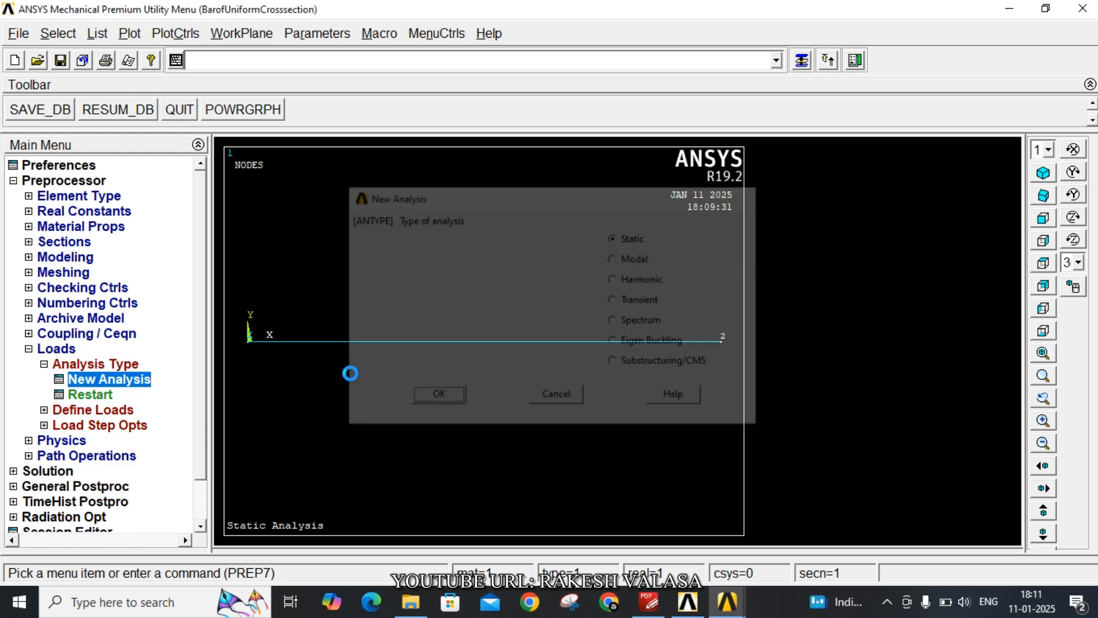
Constrain all degrees of freedom (All DOF) at node 1, the bar's end at the origin
{"action": "left_click", "coordinate": [124, 412]}
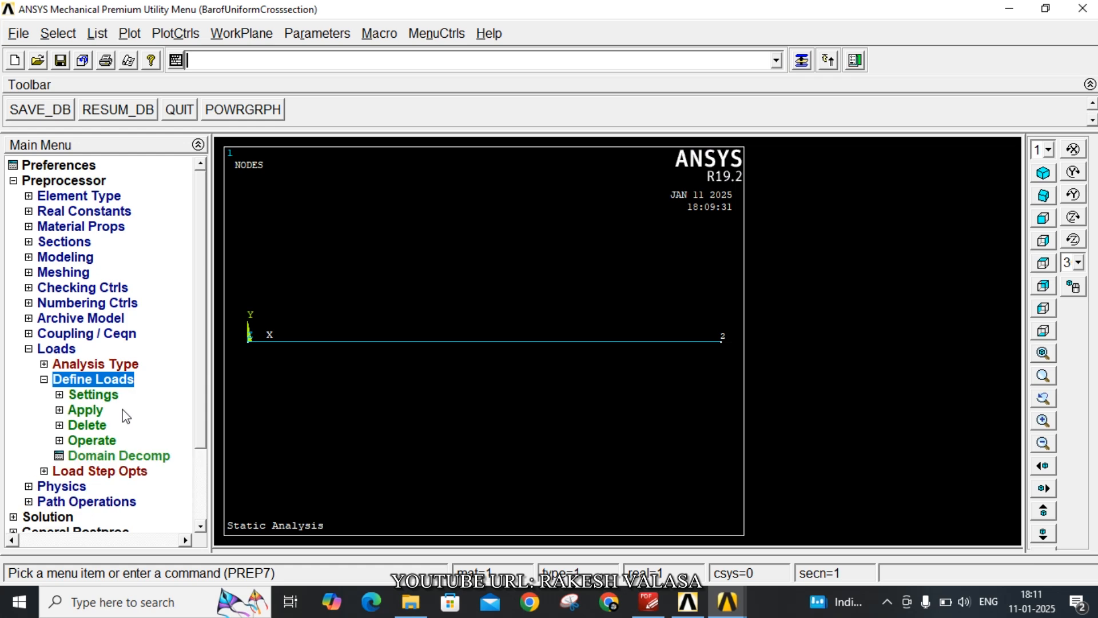
{"action": "left_click", "coordinate": [92, 410]}
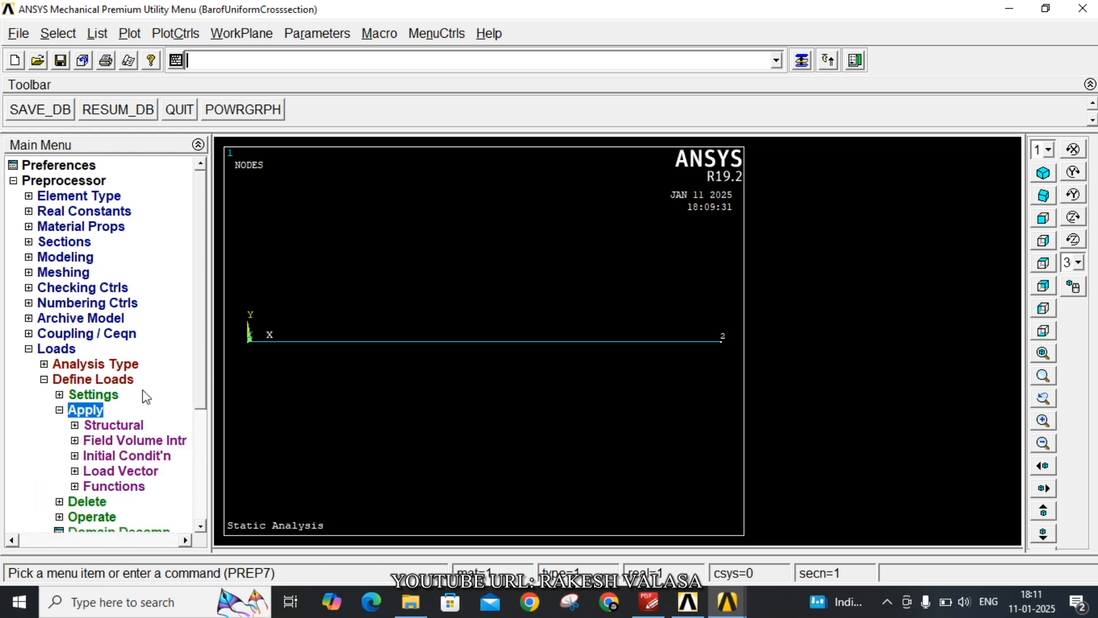
{"action": "left_click", "coordinate": [132, 426]}
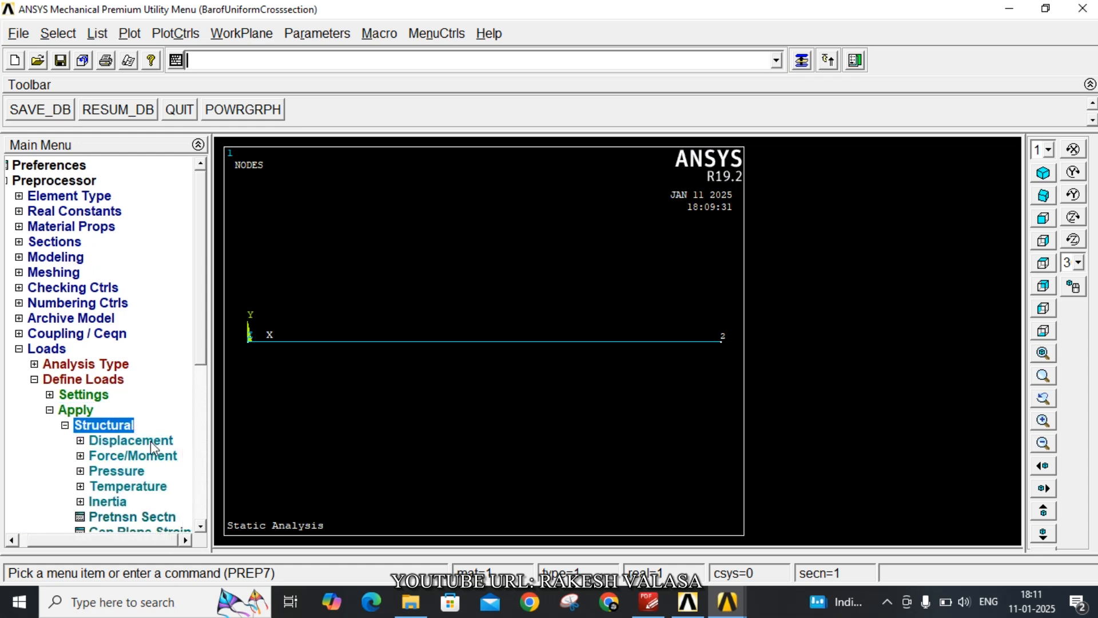
{"action": "left_click", "coordinate": [150, 441]}
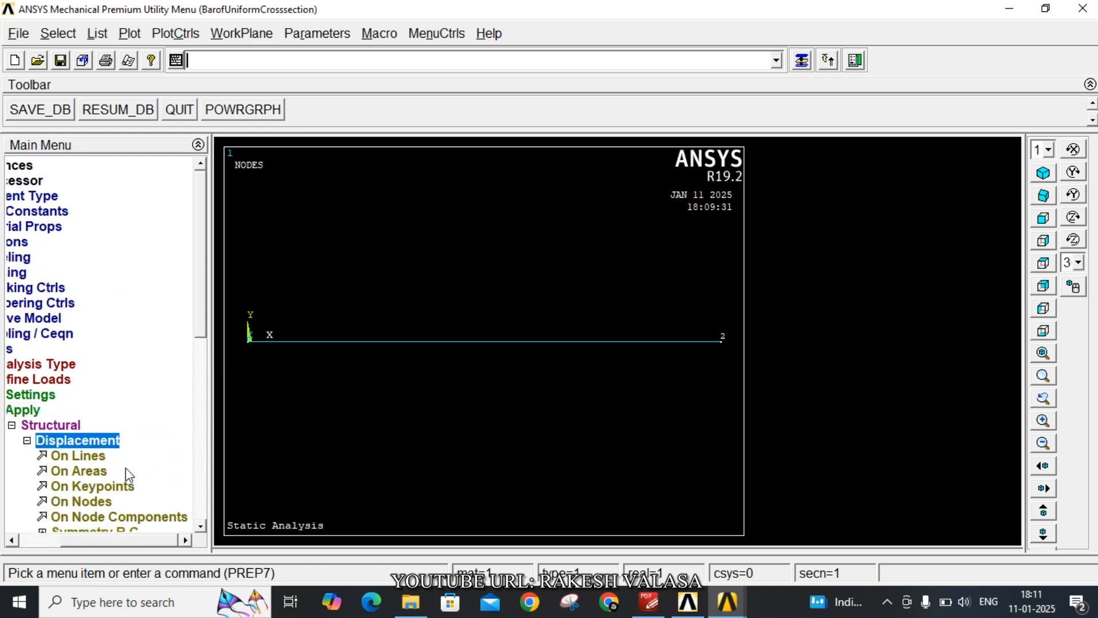
{"action": "left_click", "coordinate": [104, 502]}
{"action": "left_click", "coordinate": [248, 340]}
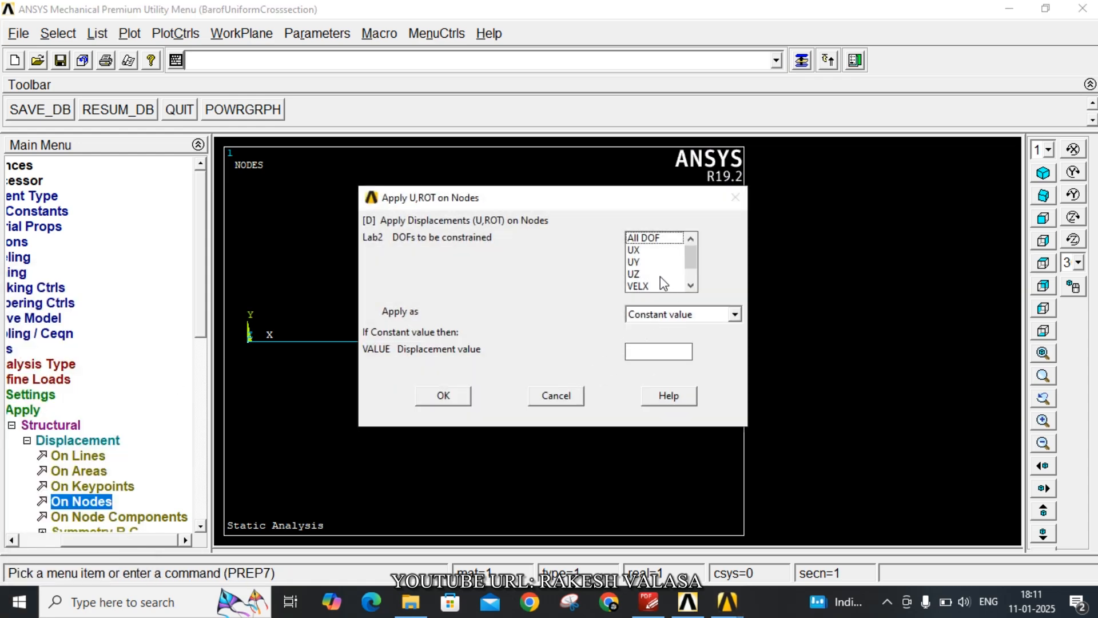
{"action": "left_click", "coordinate": [648, 241]}
{"action": "left_click", "coordinate": [442, 396]}
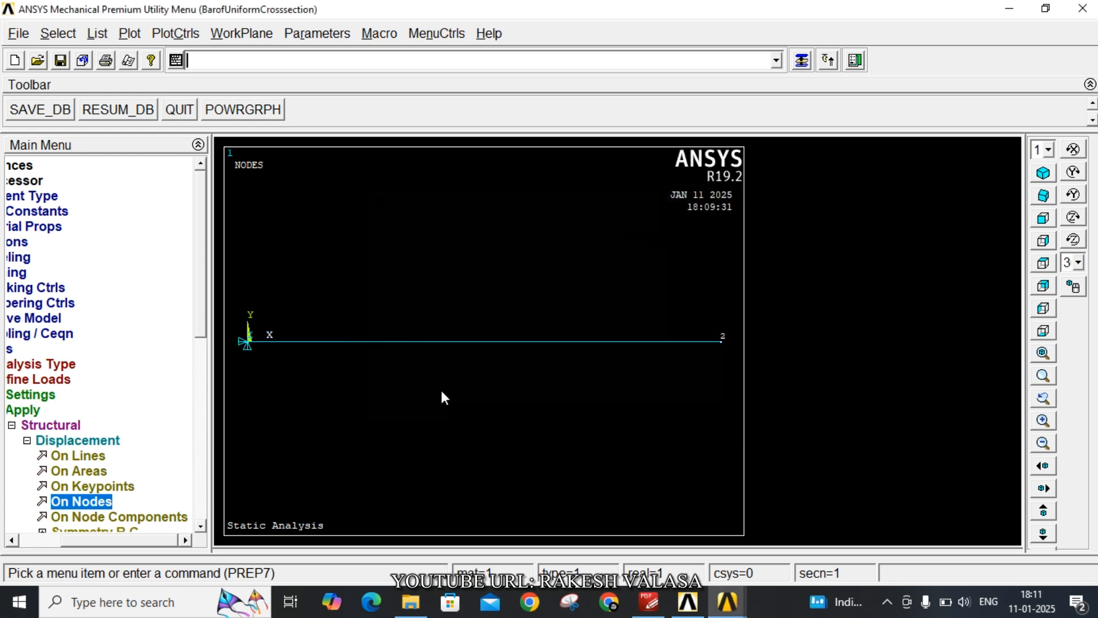
Apply a constant force of 1500 in the FX direction on node 2 at the bar's free end
{"action": "left_click_drag", "start_coordinate": [201, 320], "coordinate": [209, 386]}
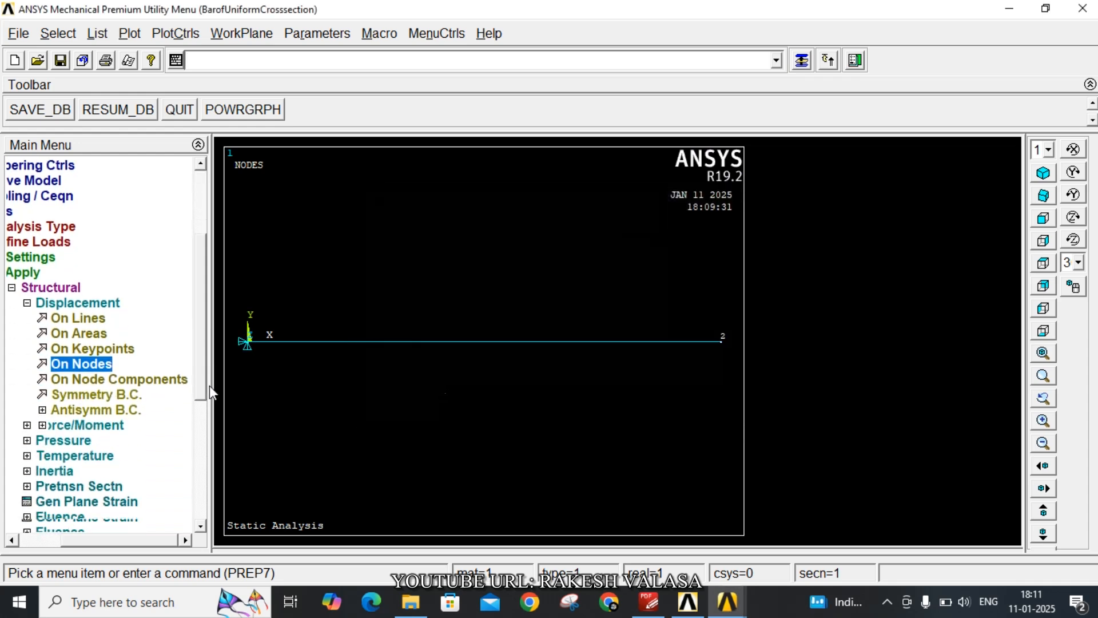
{"action": "left_click", "coordinate": [114, 427]}
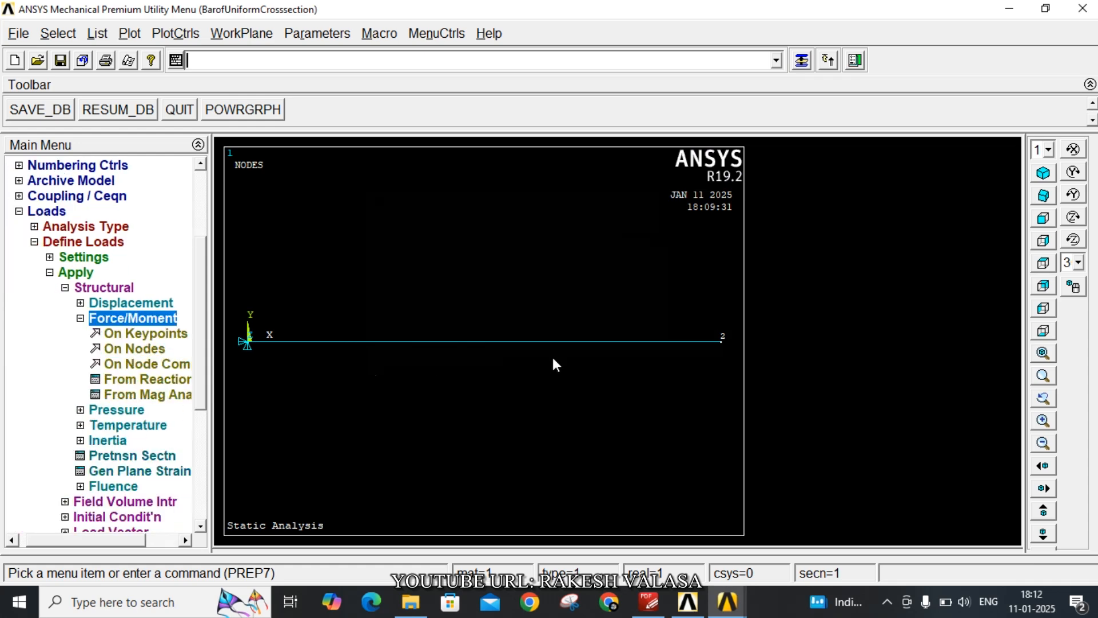
{"action": "left_click", "coordinate": [126, 351]}
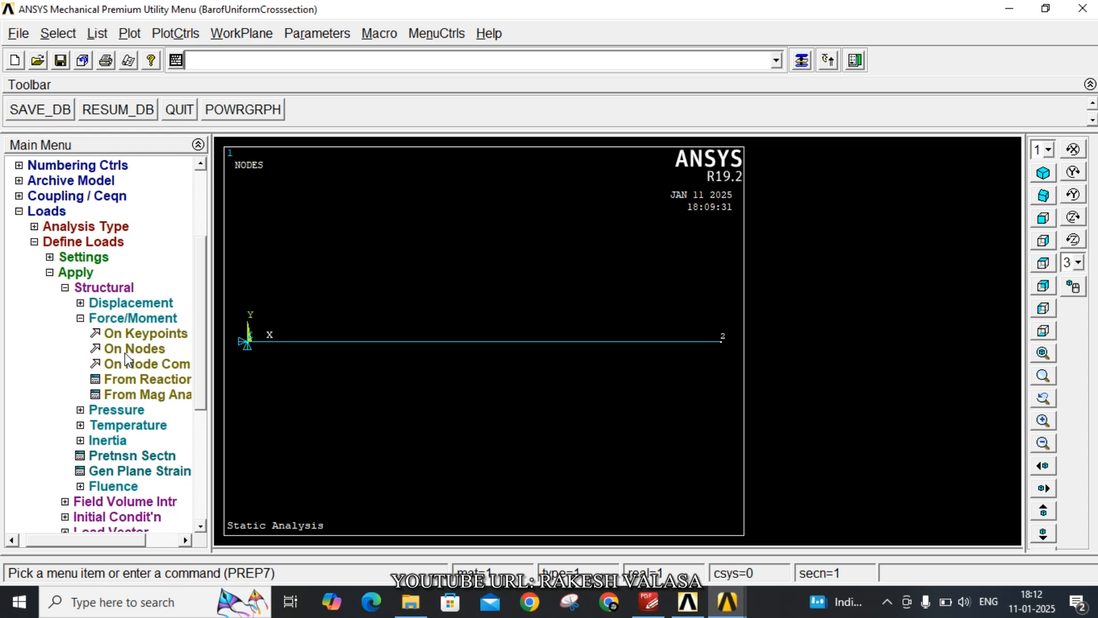
{"action": "left_click", "coordinate": [723, 348]}
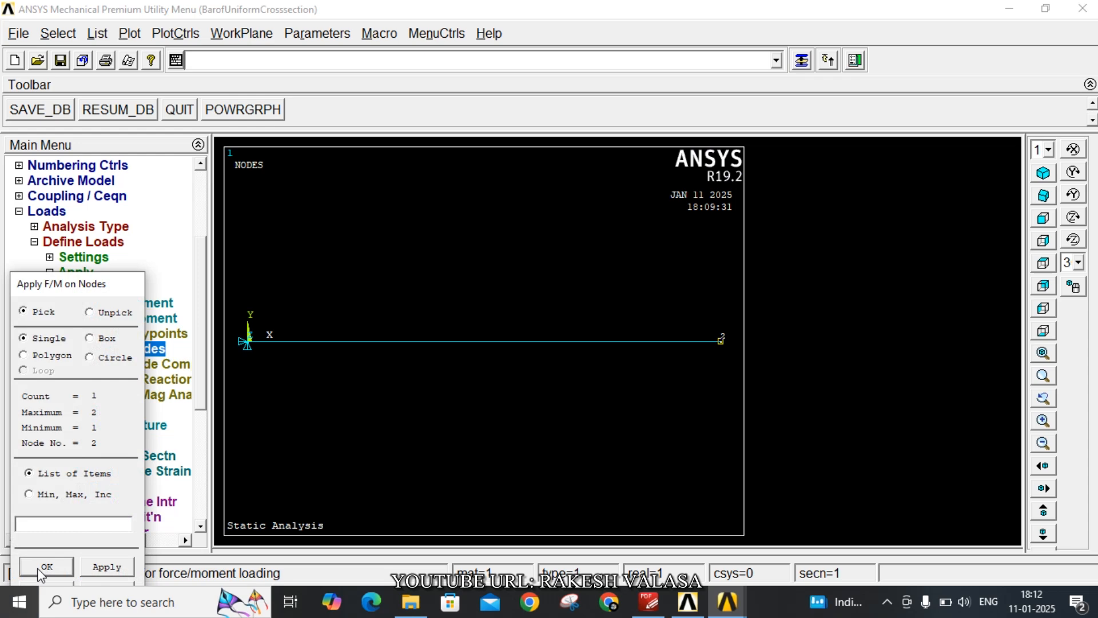
{"action": "left_click", "coordinate": [46, 567]}
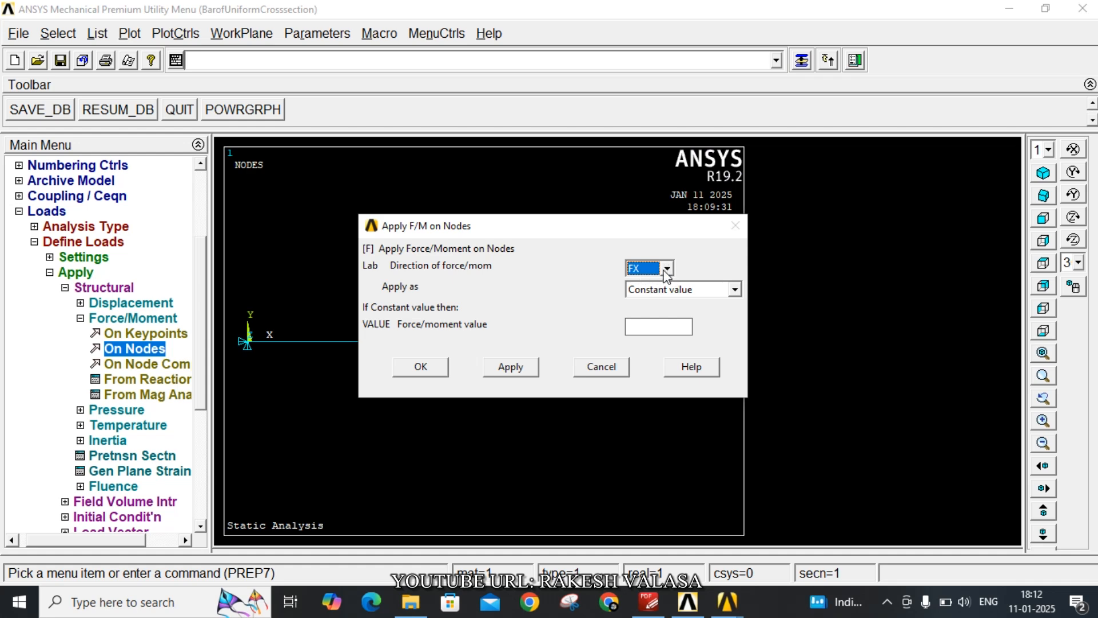
{"action": "left_click", "coordinate": [649, 327]}
{"action": "type", "text": "1500"}
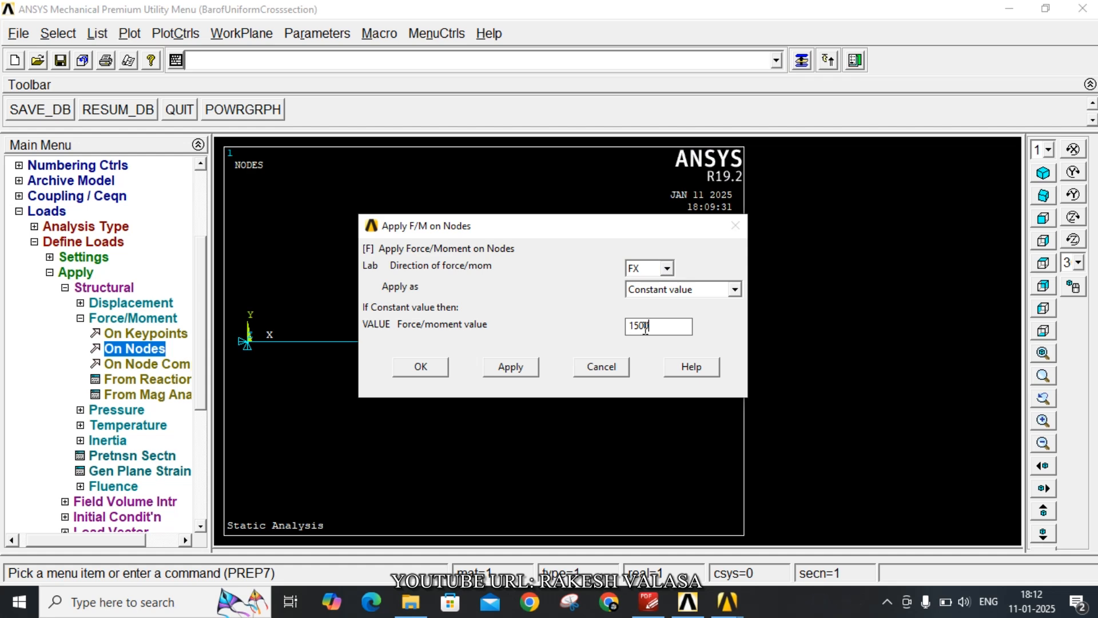
{"action": "left_click", "coordinate": [423, 369]}
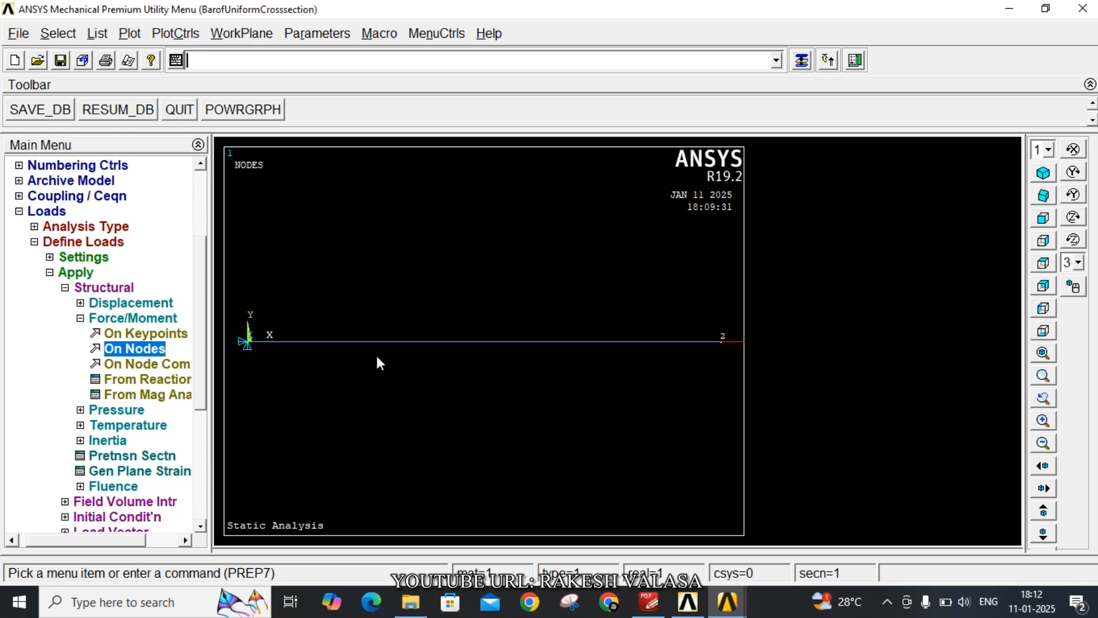
Turn on the display of element shapes based on real constant descriptions in the size and shape settings
{"action": "left_click", "coordinate": [187, 38]}
{"action": "mouse_move", "coordinate": [226, 144]}
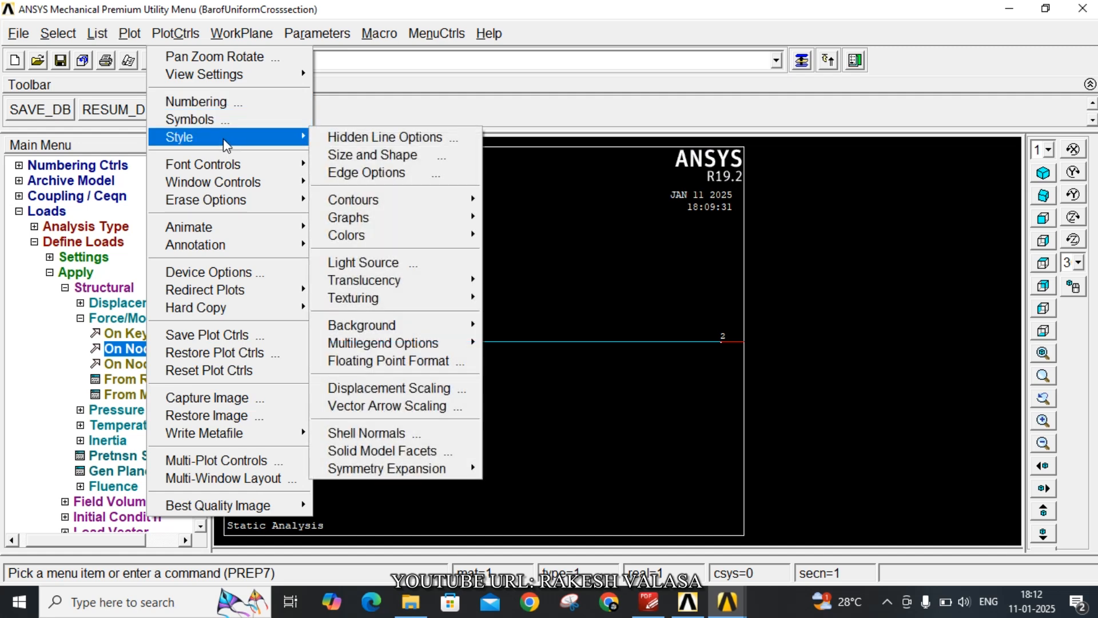
{"action": "left_click", "coordinate": [352, 155]}
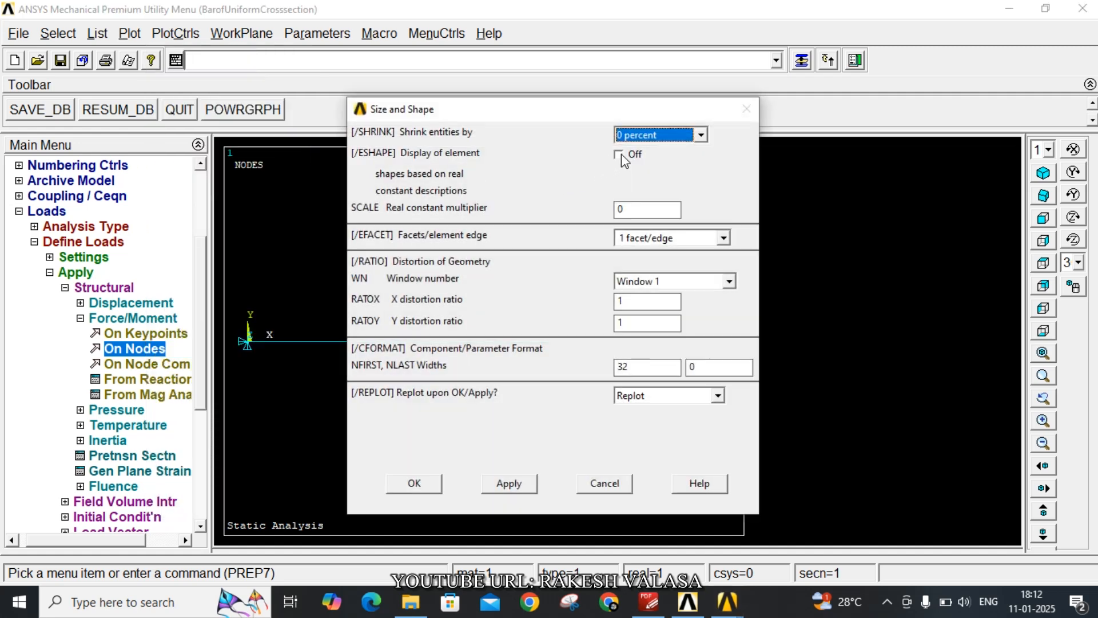
{"action": "left_click", "coordinate": [620, 155]}
{"action": "left_click", "coordinate": [413, 483]}
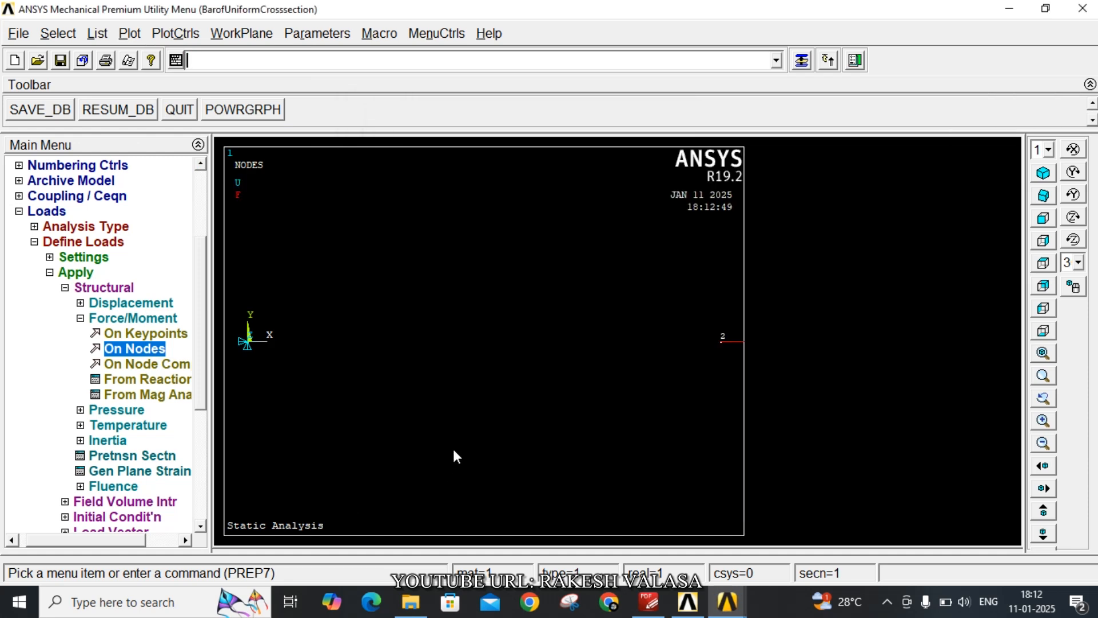
Plot the elements and show the bar in isometric view
{"action": "left_click", "coordinate": [130, 34]}
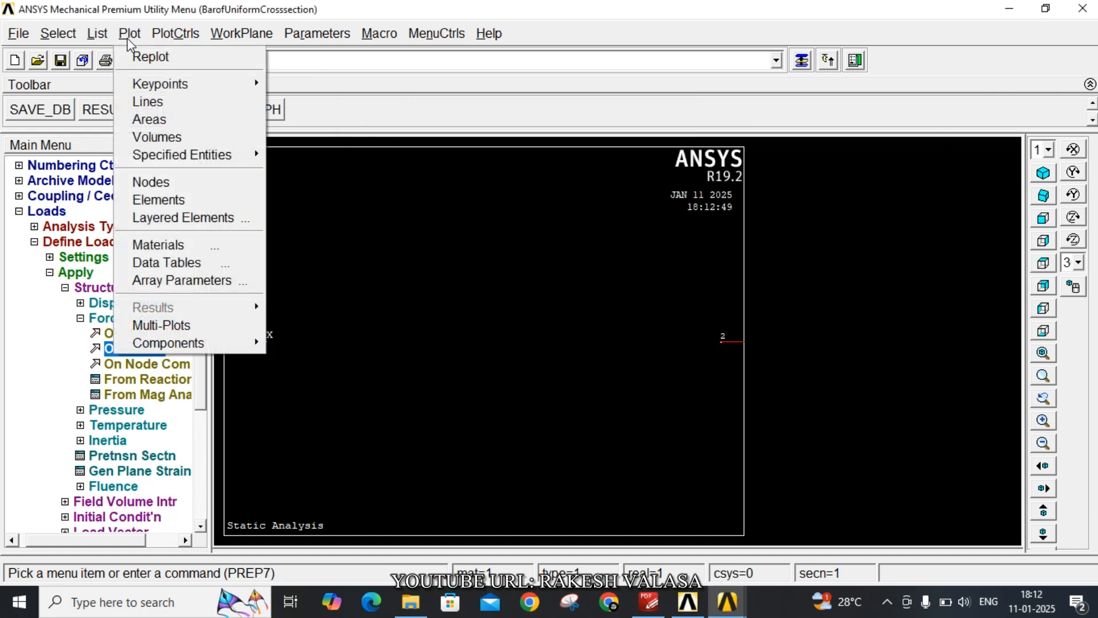
{"action": "left_click", "coordinate": [201, 203]}
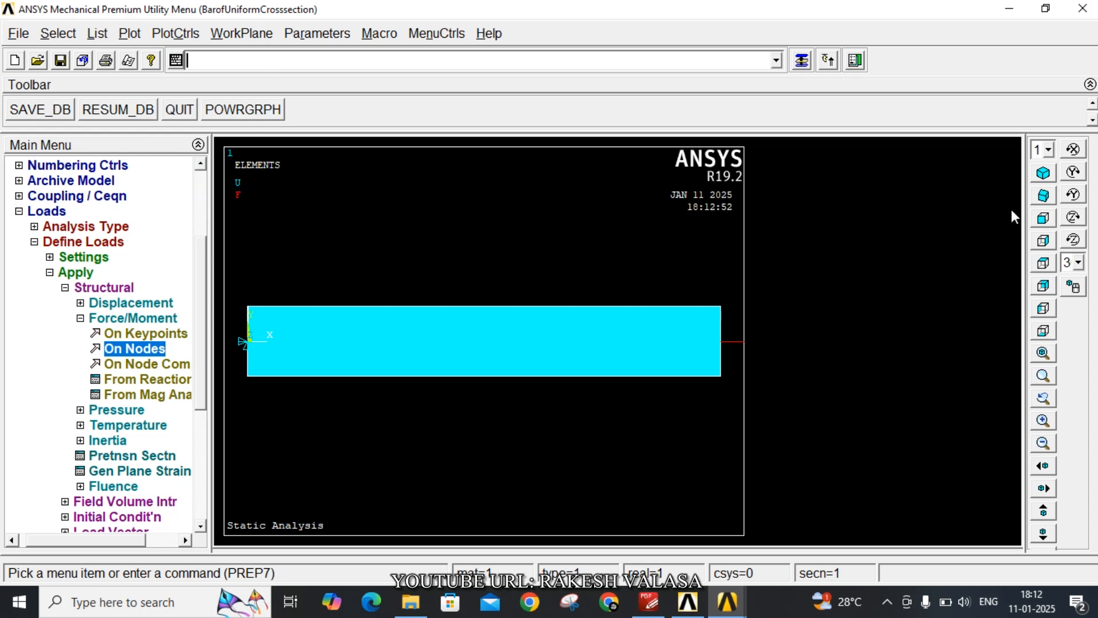
{"action": "left_click", "coordinate": [1043, 173]}
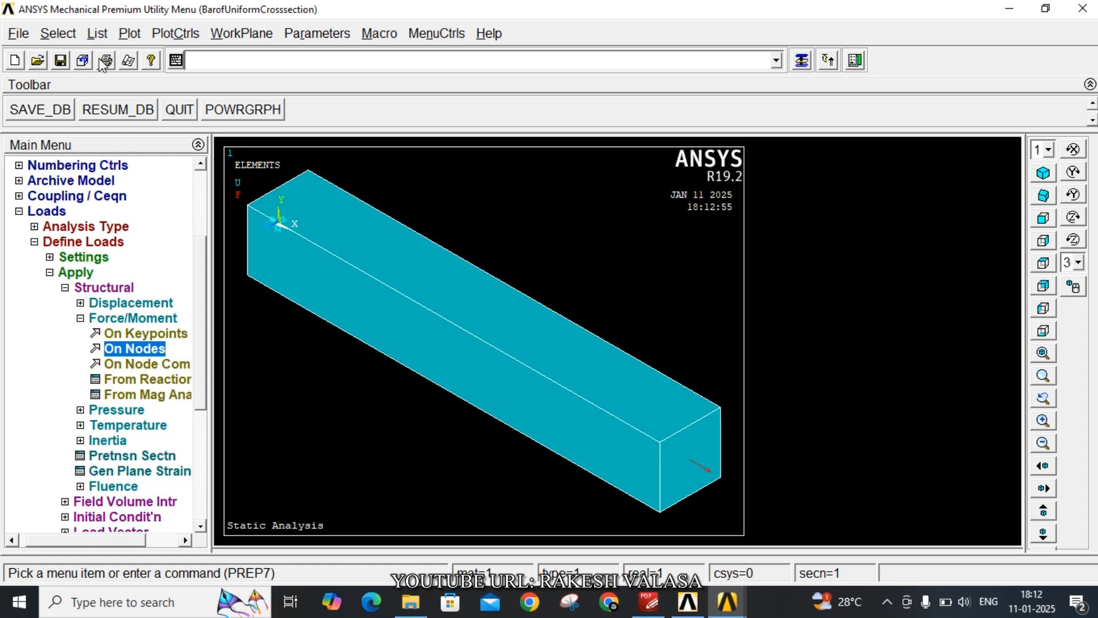
Open the report generator with the Append option and start an image capture of the element plot
{"action": "left_click", "coordinate": [128, 61]}
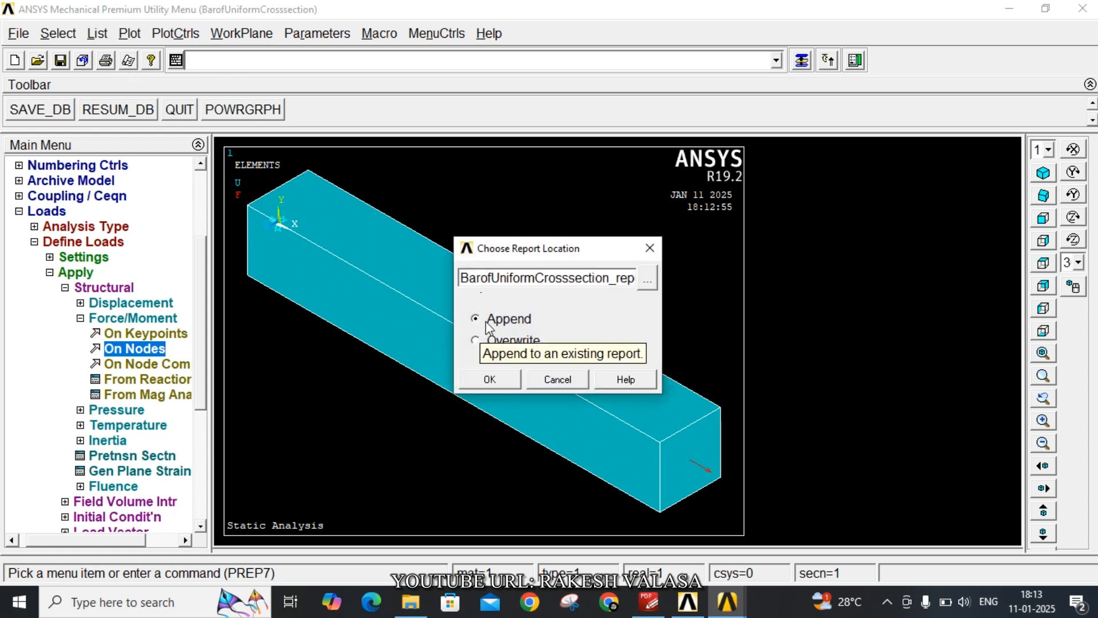
{"action": "left_click", "coordinate": [496, 380]}
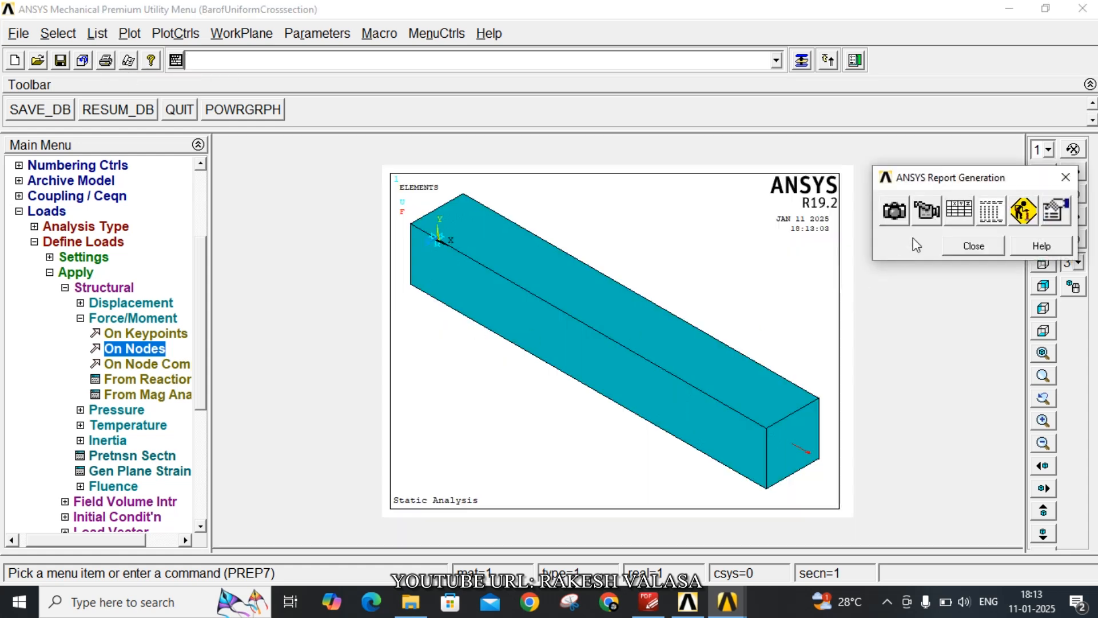
{"action": "left_click", "coordinate": [895, 210]}
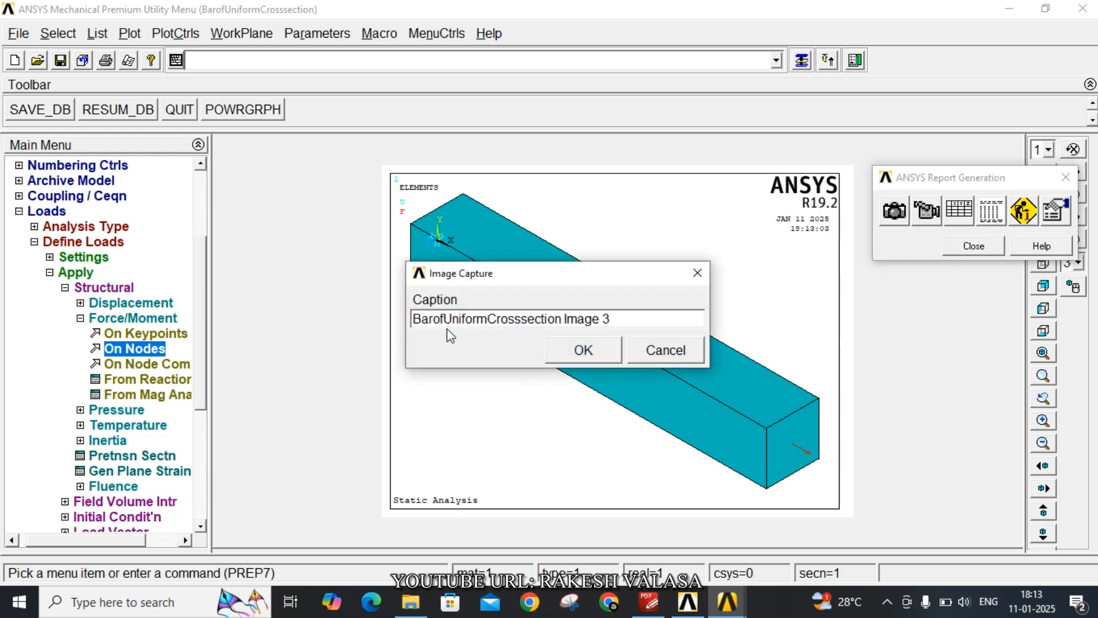
Add spaces between the words of the image caption so it begins "Bar of Uniform Cross section"
{"action": "left_click", "coordinate": [429, 319]}
{"action": "key", "text": "Right"}
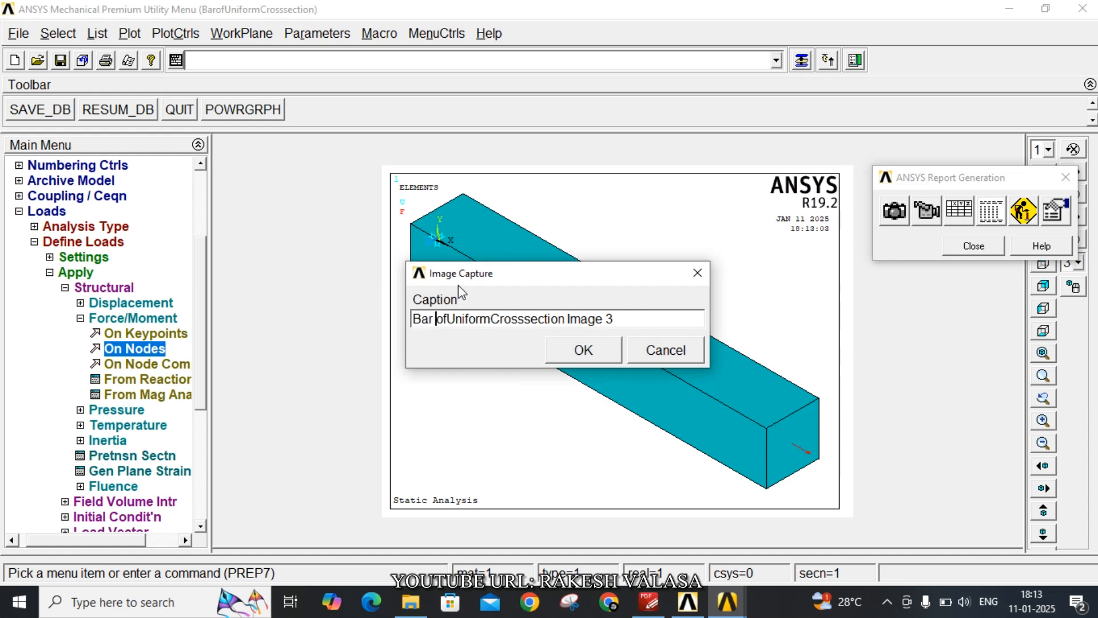
{"action": "key", "text": "Right"}
{"action": "key", "text": "Right"}
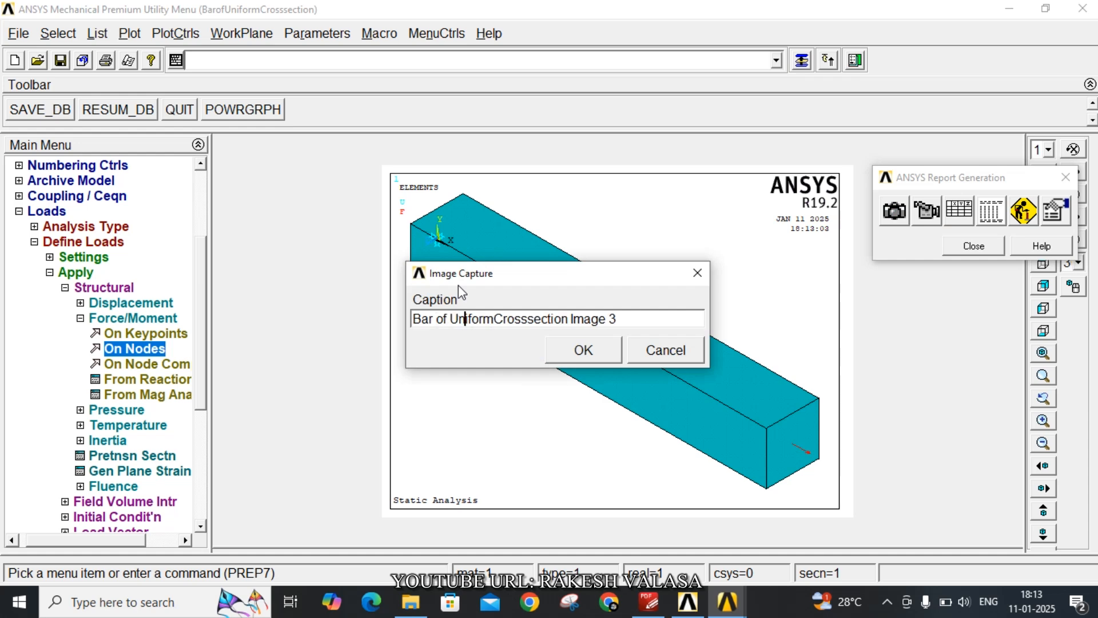
{"action": "key", "text": "Right"}
{"action": "key", "text": "Right"}
{"action": "key", "text": "Right"}
{"action": "key", "text": "Right"}
{"action": "key", "text": "Right"}
{"action": "key", "text": "Right"}
{"action": "key", "text": "Right"}
{"action": "key", "text": "Right"}
{"action": "key", "text": "Right"}
{"action": "key", "text": "Right"}
{"action": "key", "text": "Right"}
{"action": "key", "text": "Right"}
{"action": "key", "text": "Right"}
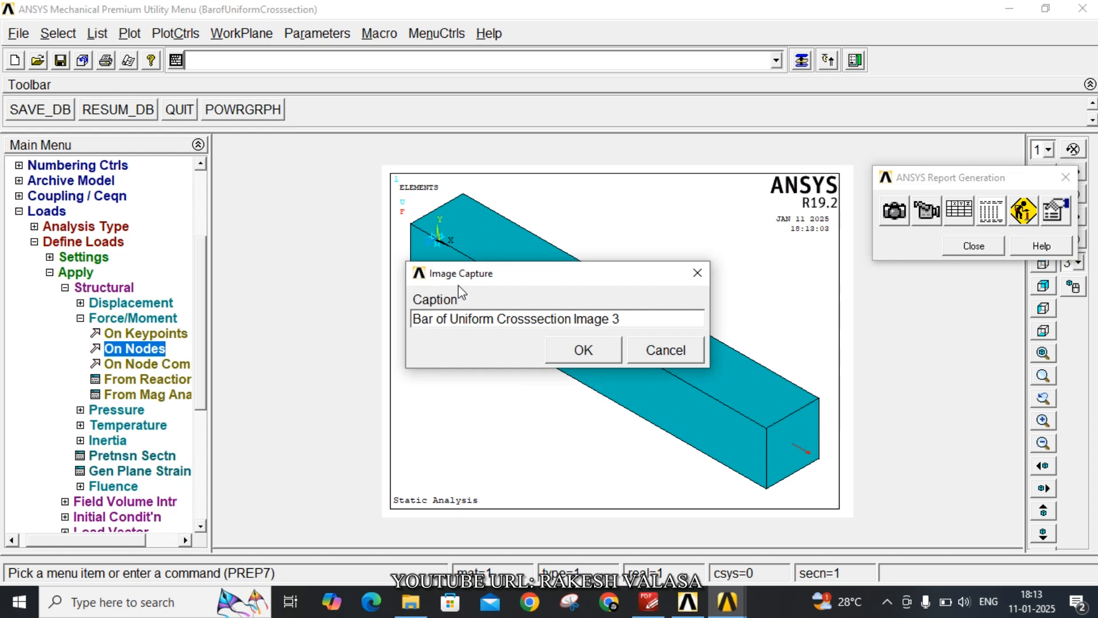
{"action": "key", "text": "Left"}
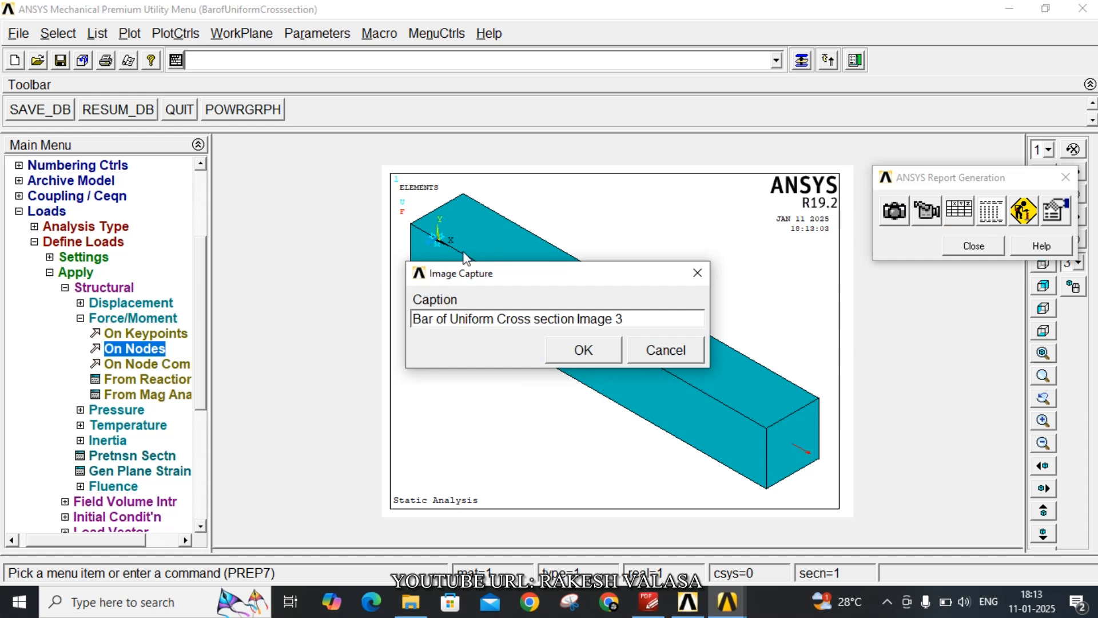
Replace the caption's "Image 3" ending with "with Boundary conditions" and save the captured image to the report
{"action": "left_click", "coordinate": [643, 327]}
{"action": "key", "text": "BackSpace"}
{"action": "key", "text": "BackSpace"}
{"action": "key", "text": "BackSpace"}
{"action": "key", "text": "BackSpace"}
{"action": "key", "text": "BackSpace"}
{"action": "key", "text": "BackSpace"}
{"action": "key", "text": "BackSpace"}
{"action": "key", "text": "BackSpace"}
{"action": "type", "text": "with Boundary co"}
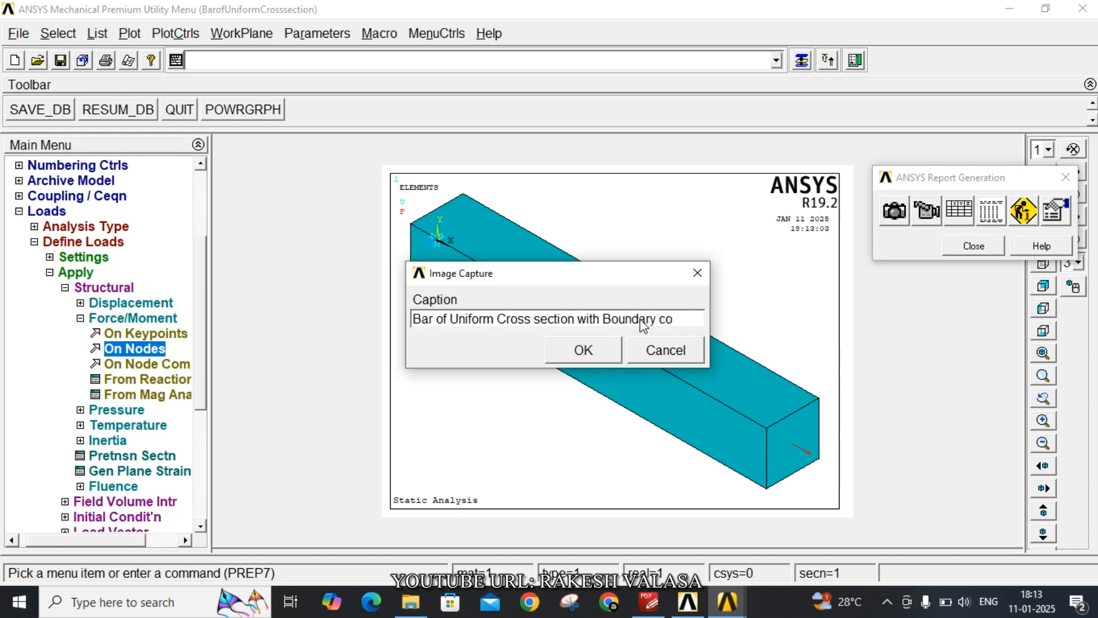
{"action": "type", "text": "nditions"}
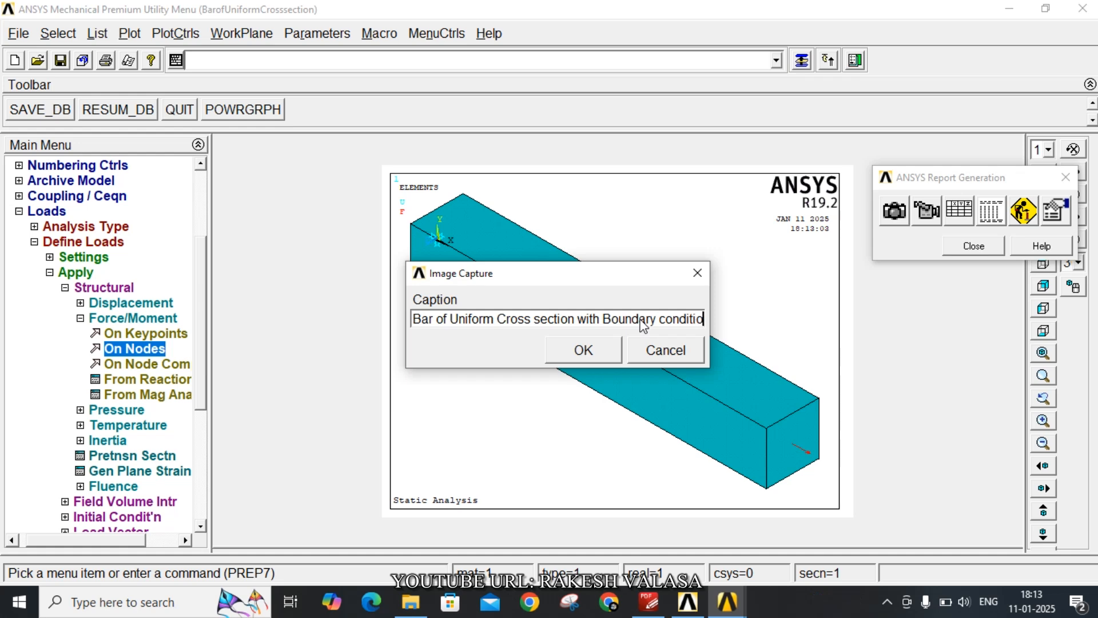
{"action": "left_click", "coordinate": [584, 350]}
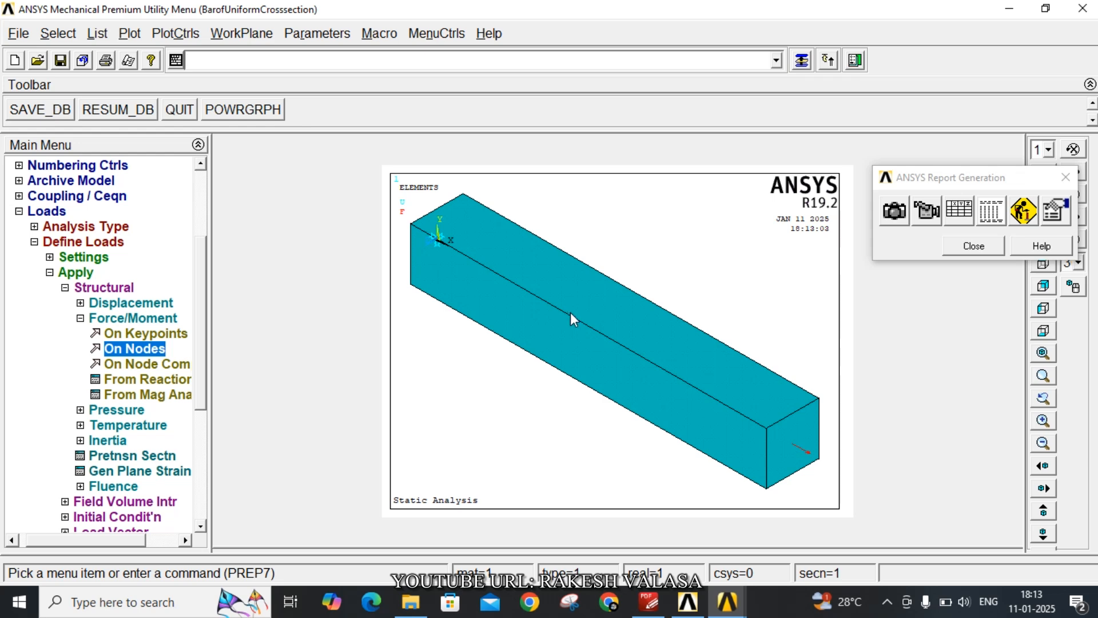
{"action": "left_click", "coordinate": [169, 36]}
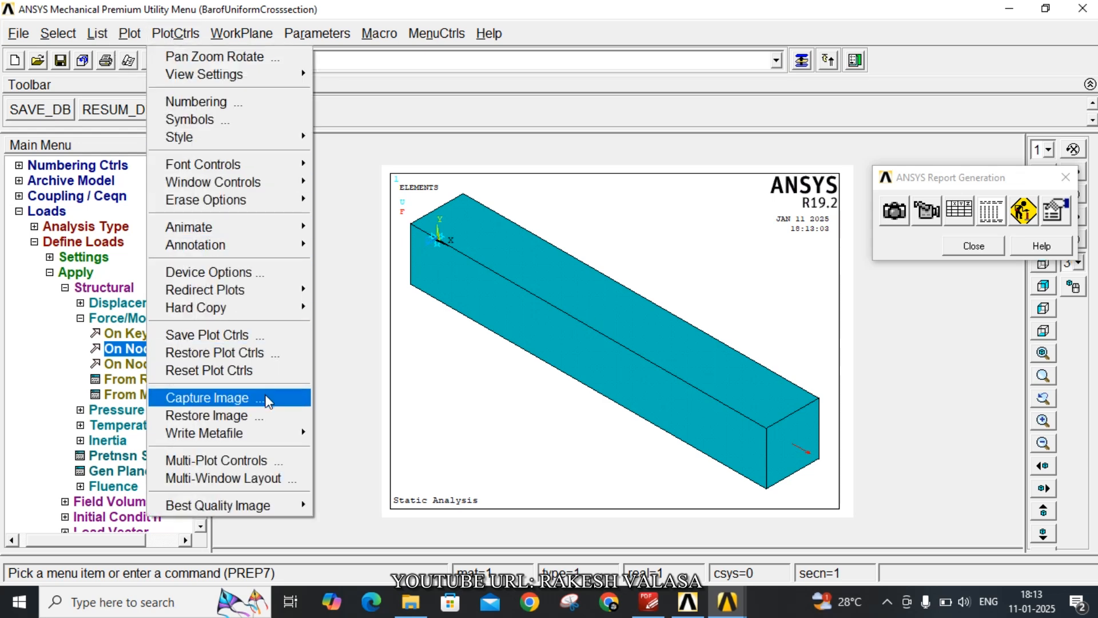
{"action": "left_click", "coordinate": [539, 152]}
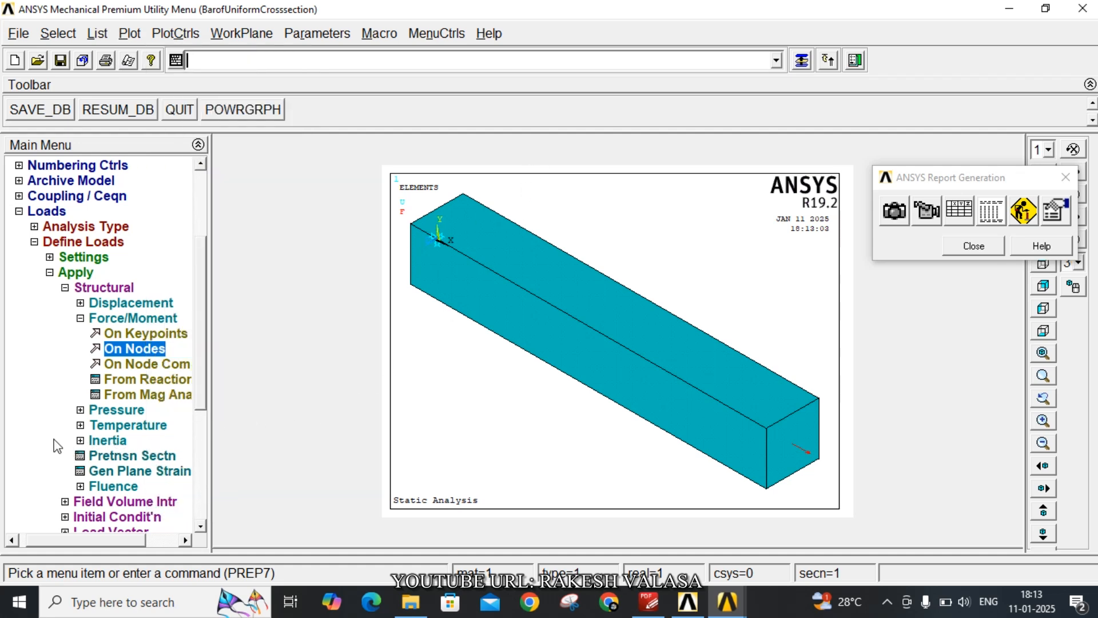
Solve the current load step of the static analysis
{"action": "left_click_drag", "start_coordinate": [200, 401], "coordinate": [211, 475]}
{"action": "left_click", "coordinate": [36, 486]}
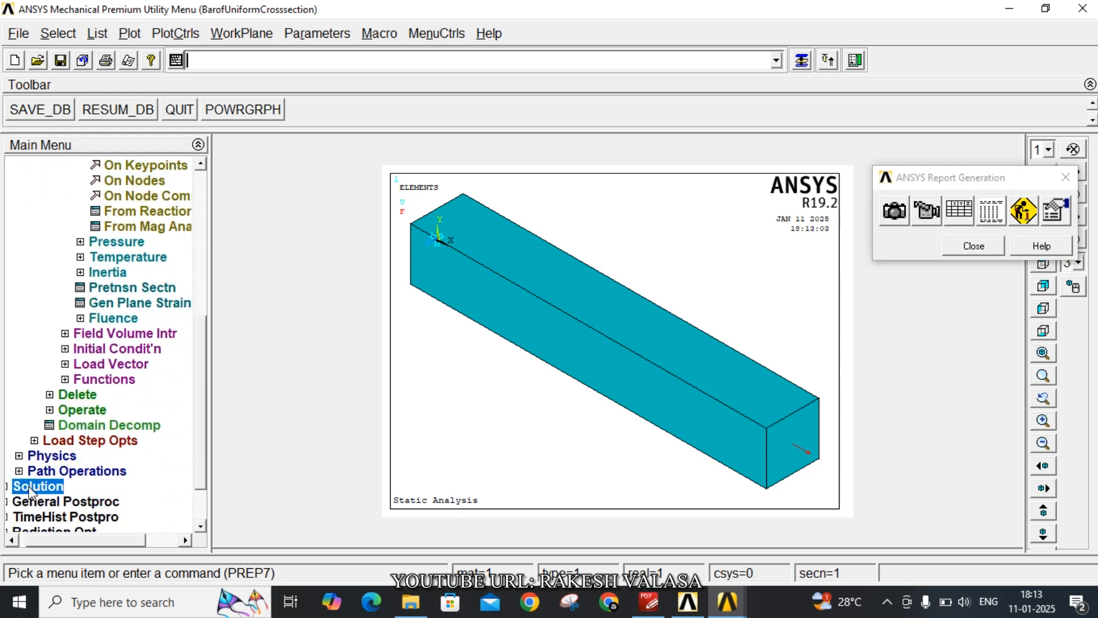
{"action": "left_click", "coordinate": [55, 287]}
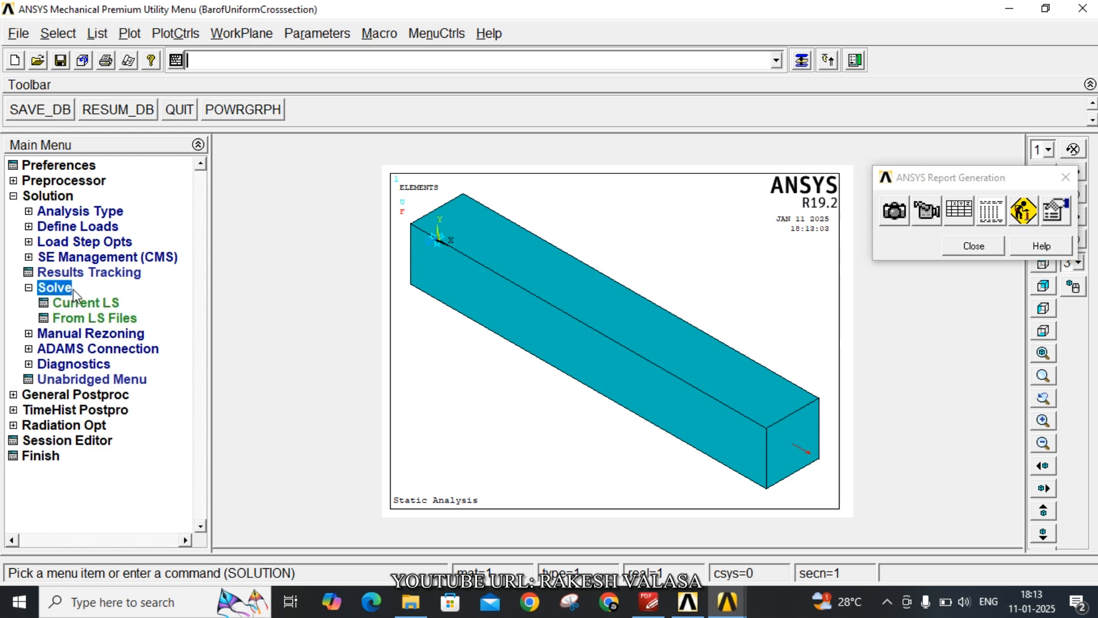
{"action": "left_click", "coordinate": [112, 303]}
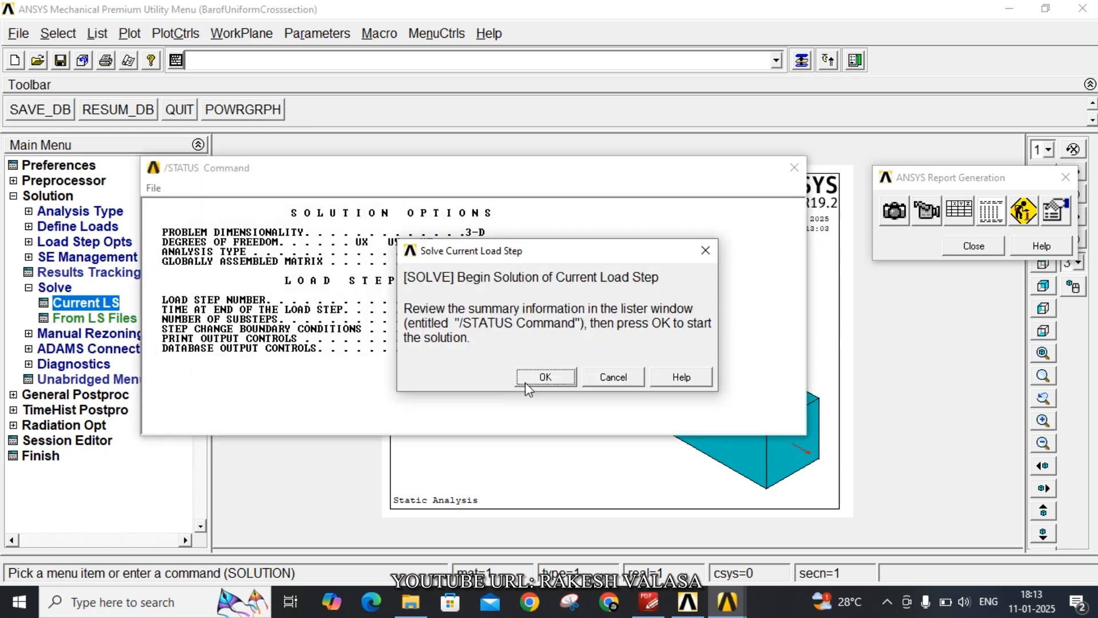
{"action": "left_click", "coordinate": [540, 378]}
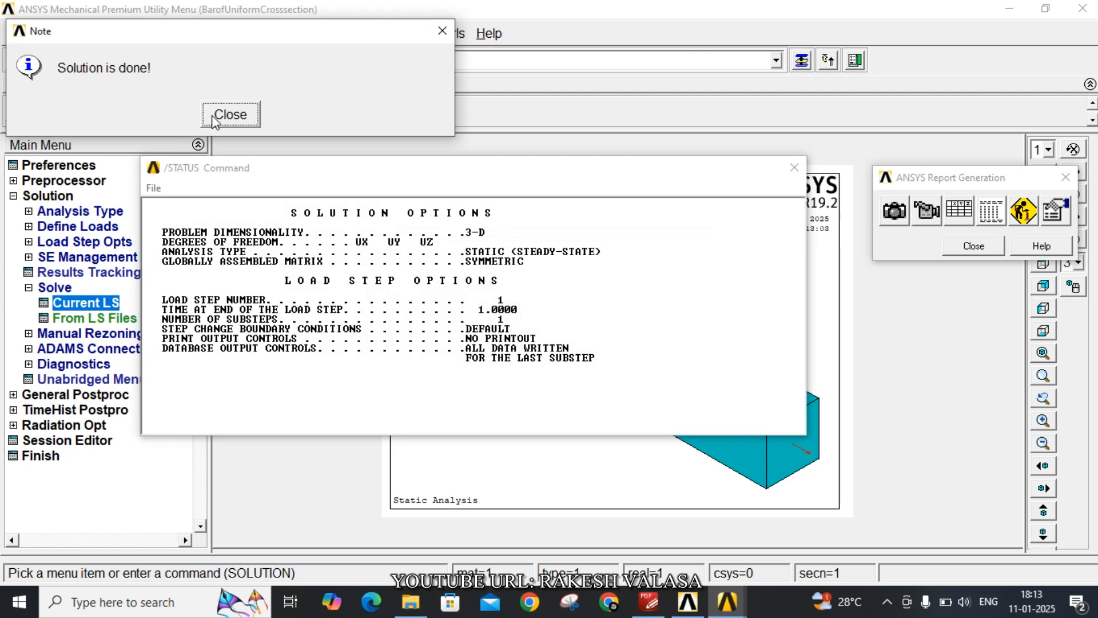
Dismiss the solution note and status listing and plot the bar's deformed shape together with the undeformed shape
{"action": "left_click", "coordinate": [224, 115]}
{"action": "left_click", "coordinate": [794, 167]}
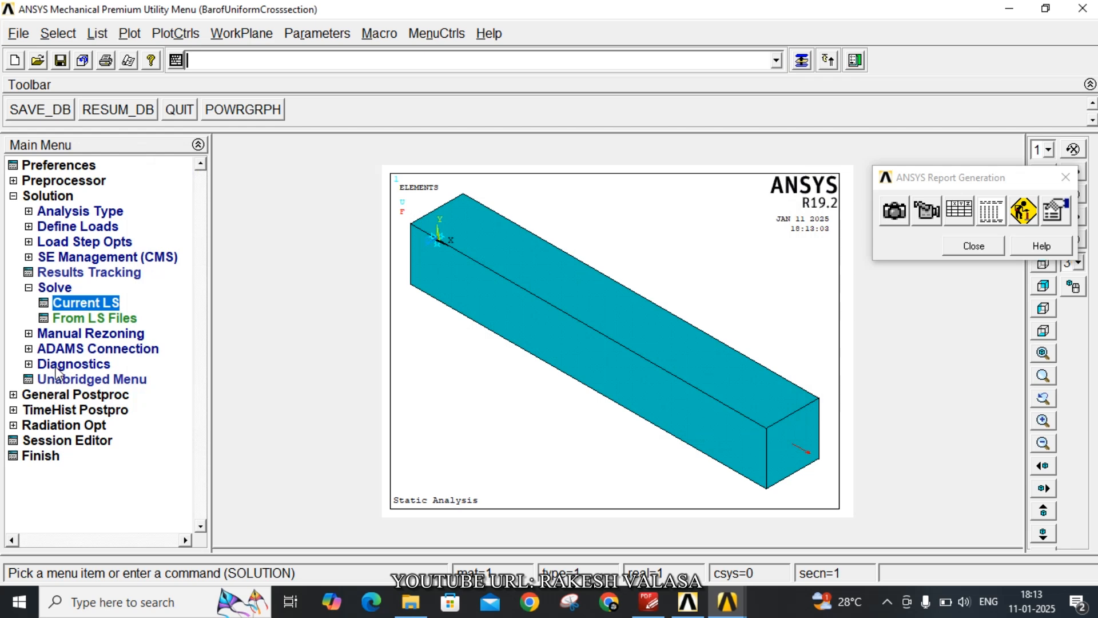
{"action": "left_click", "coordinate": [49, 395]}
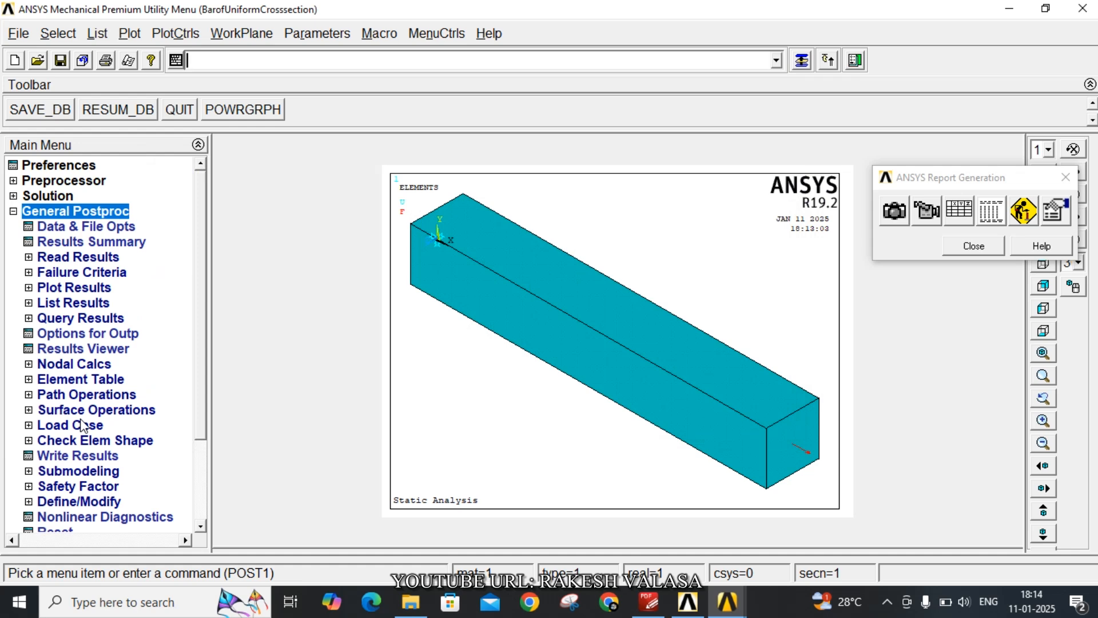
{"action": "left_click", "coordinate": [69, 288]}
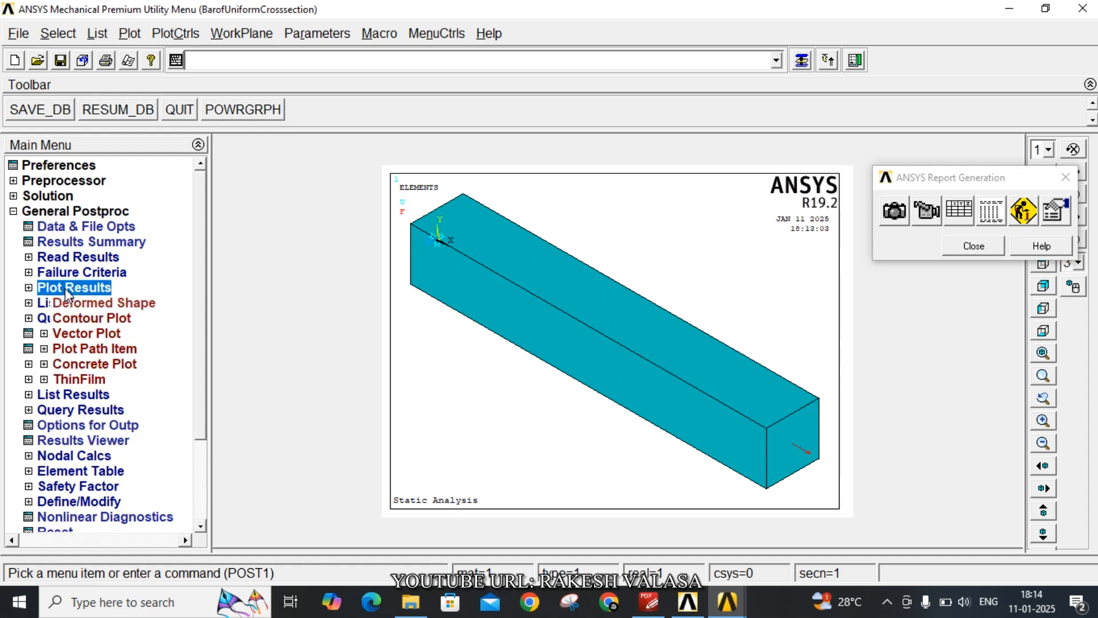
{"action": "left_click", "coordinate": [94, 304]}
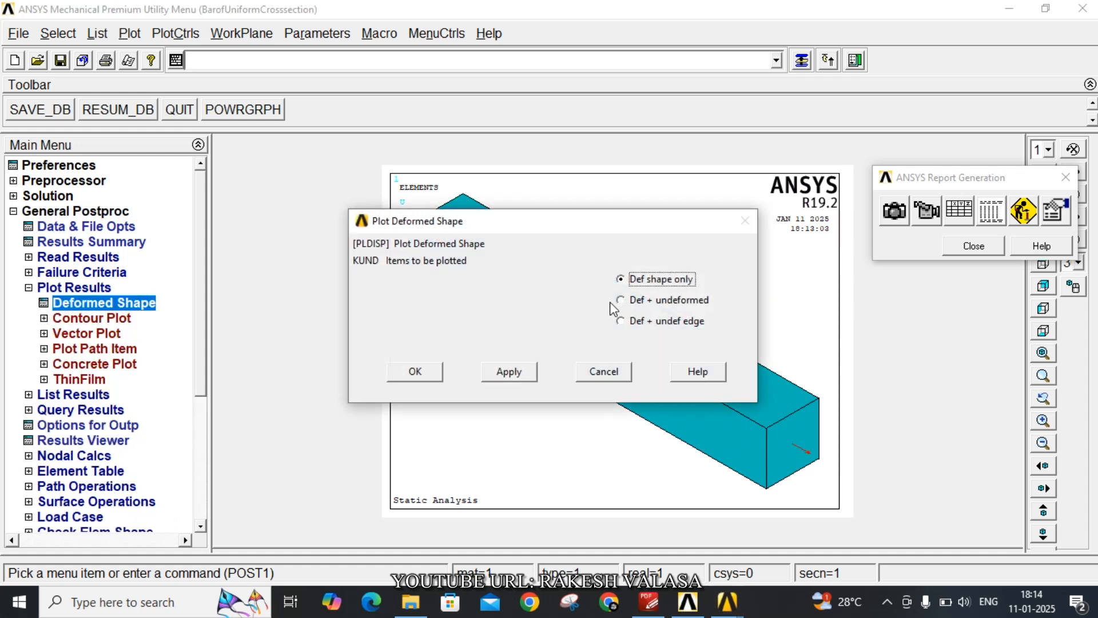
{"action": "left_click", "coordinate": [622, 301]}
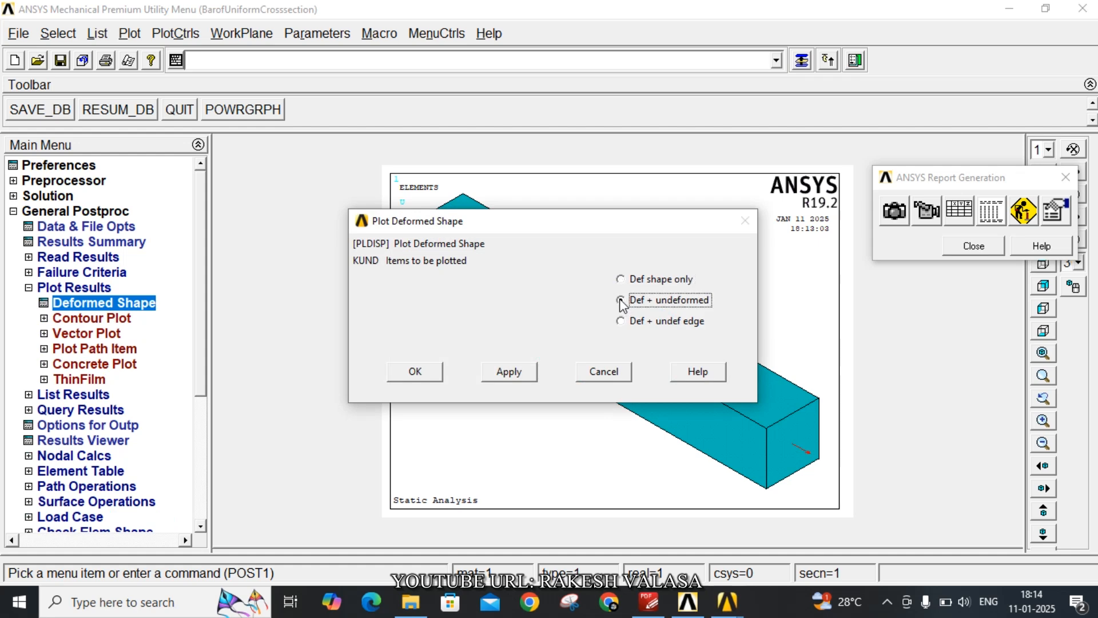
{"action": "left_click", "coordinate": [410, 371]}
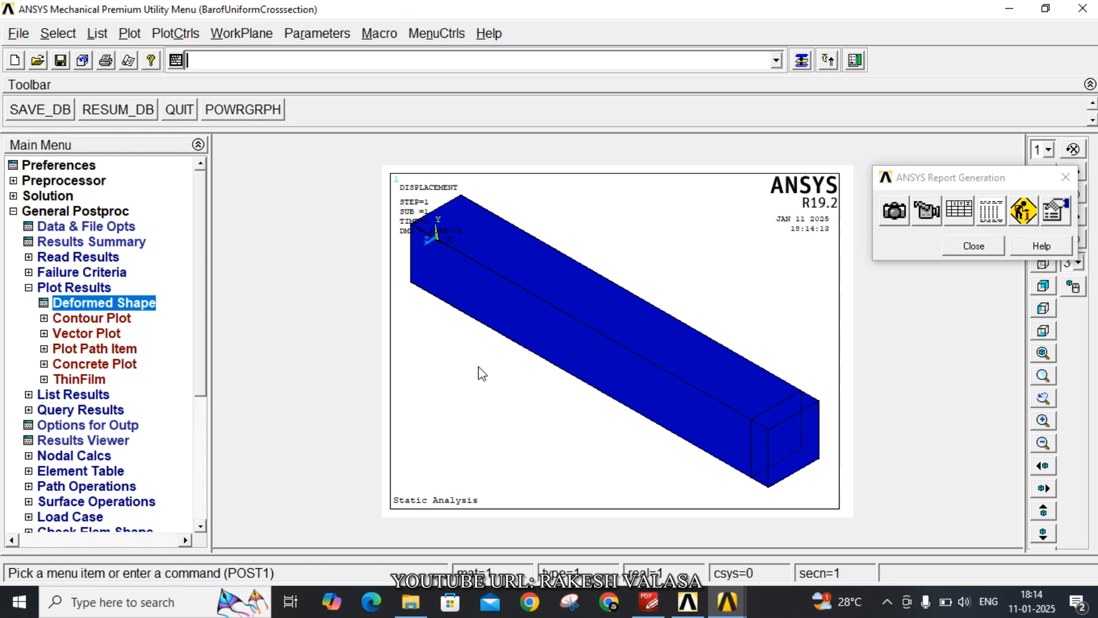
Capture the deformed shape plot for the report with the caption "deformed shape"
{"action": "left_click", "coordinate": [892, 219]}
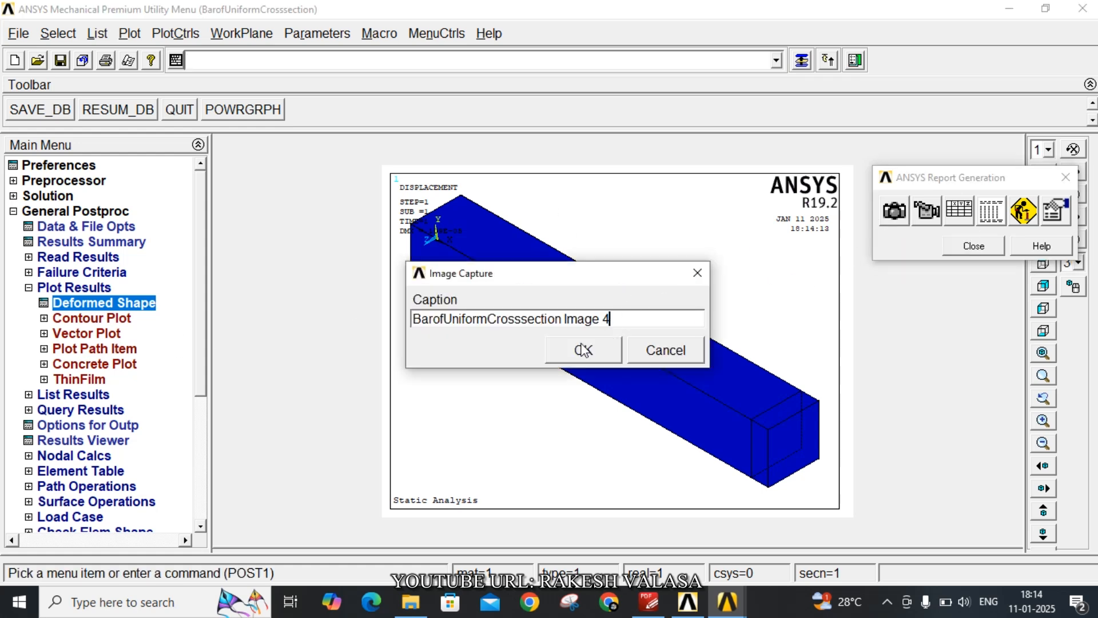
{"action": "left_click_drag", "start_coordinate": [608, 321], "coordinate": [400, 333]}
{"action": "type", "text": "de"}
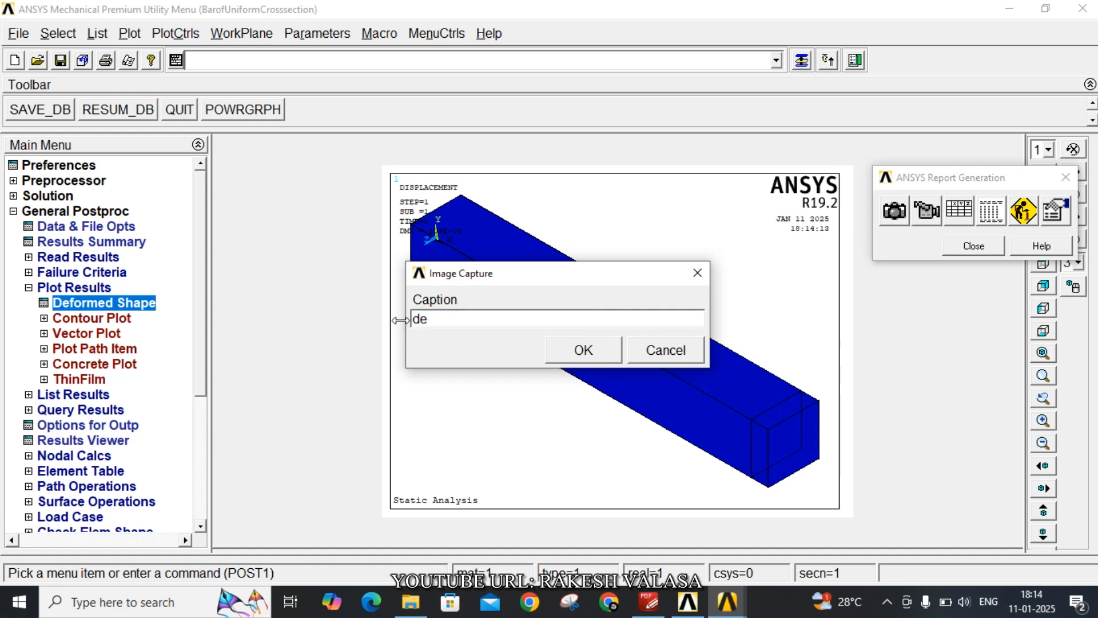
{"action": "type", "text": "formed shape"}
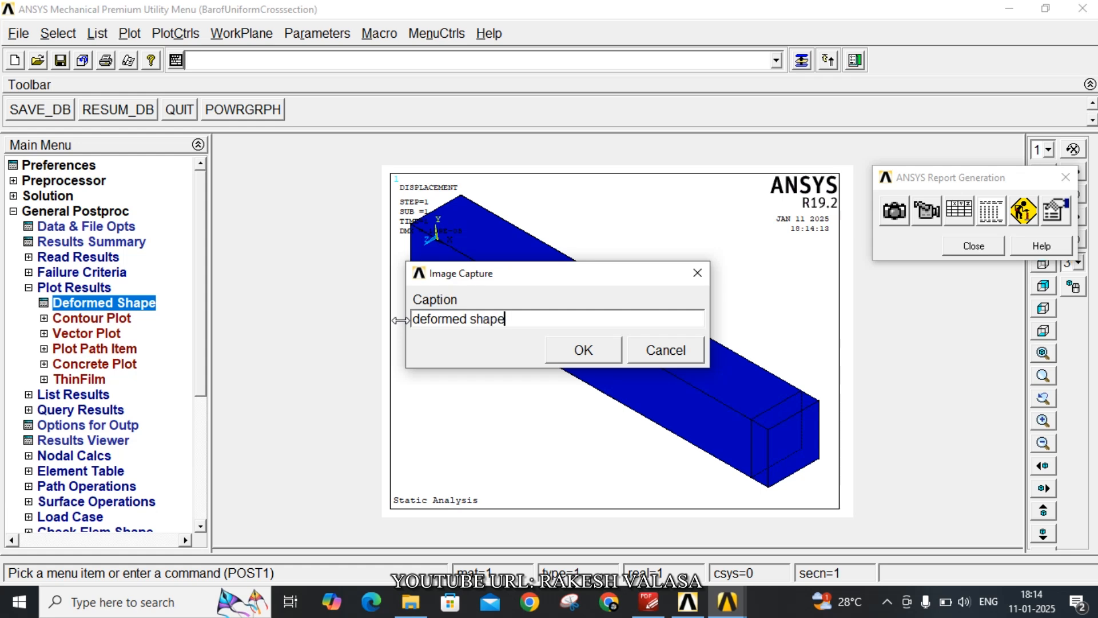
{"action": "left_click", "coordinate": [597, 350]}
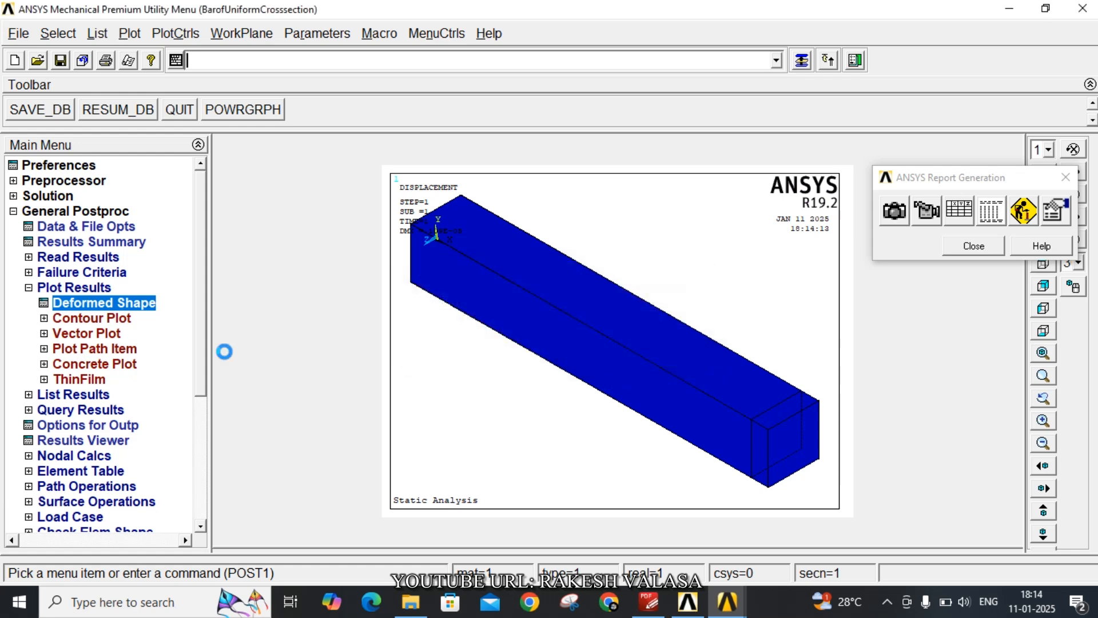
Plot the nodal solution contour of the X-component of displacement with the deformed shape only
{"action": "left_click", "coordinate": [94, 319]}
{"action": "left_click", "coordinate": [103, 333]}
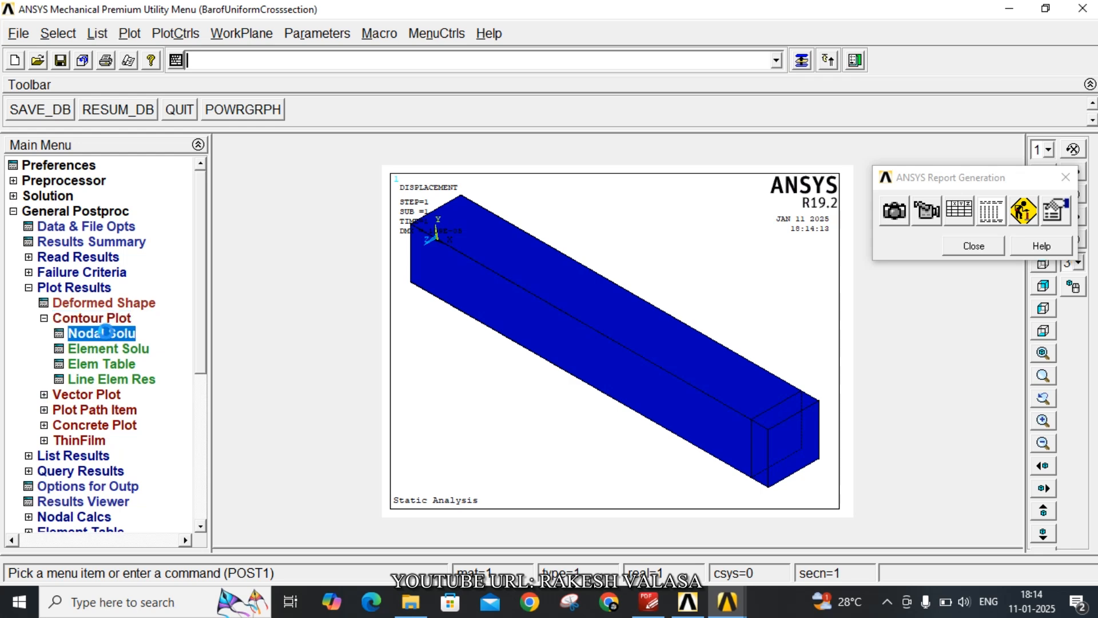
{"action": "double_click", "coordinate": [417, 125]}
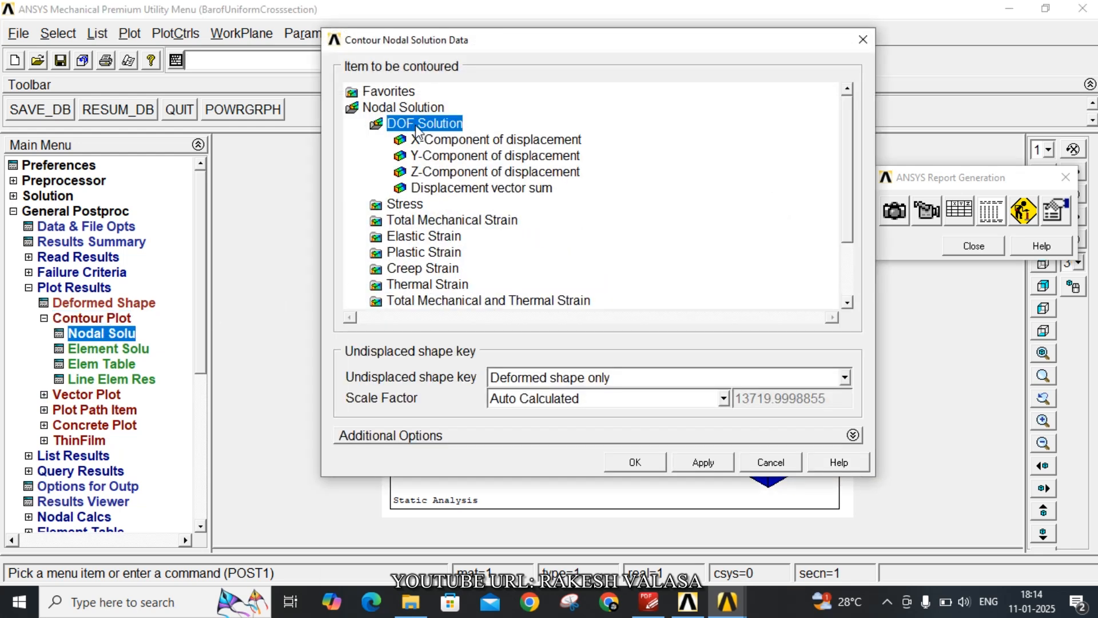
{"action": "left_click", "coordinate": [453, 142]}
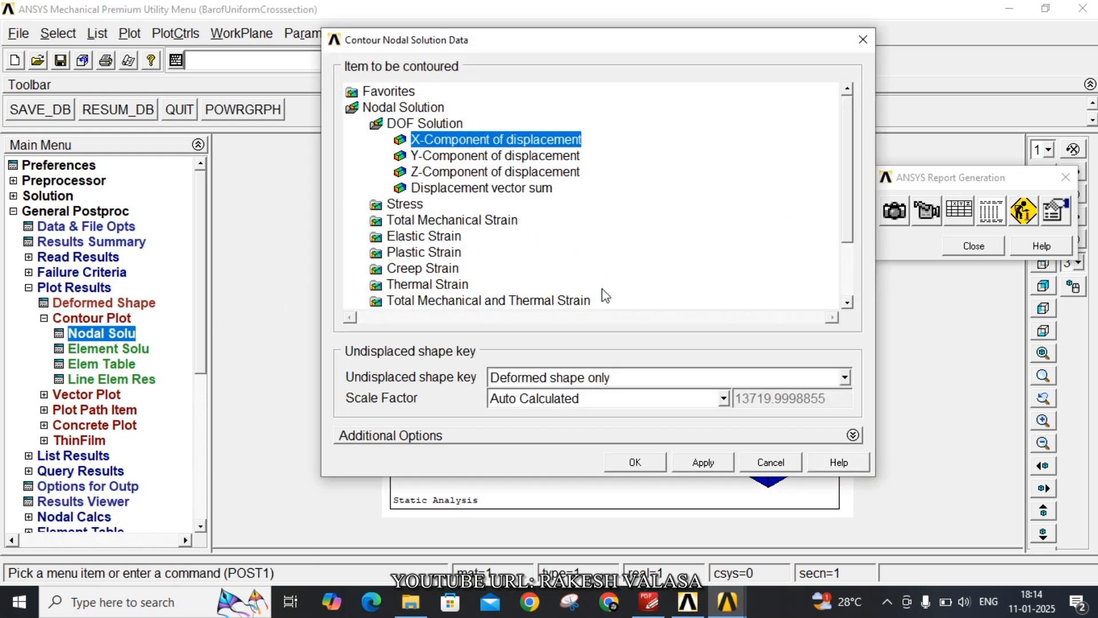
{"action": "left_click", "coordinate": [637, 462]}
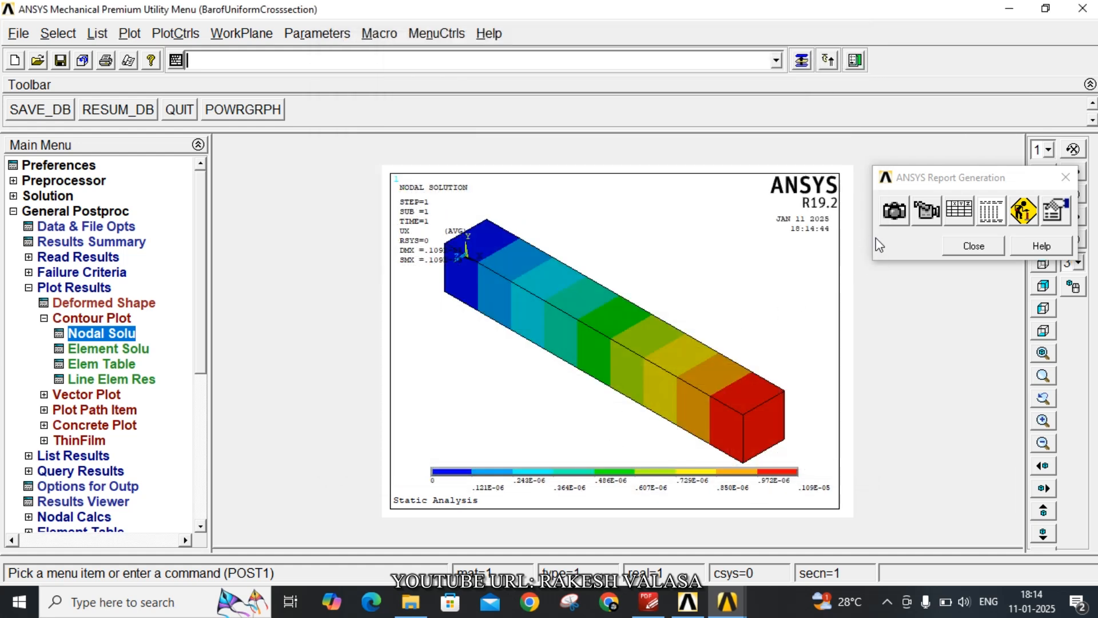
Capture the displacement contour plot for the report with the caption "nodal solutions"
{"action": "left_click", "coordinate": [890, 217]}
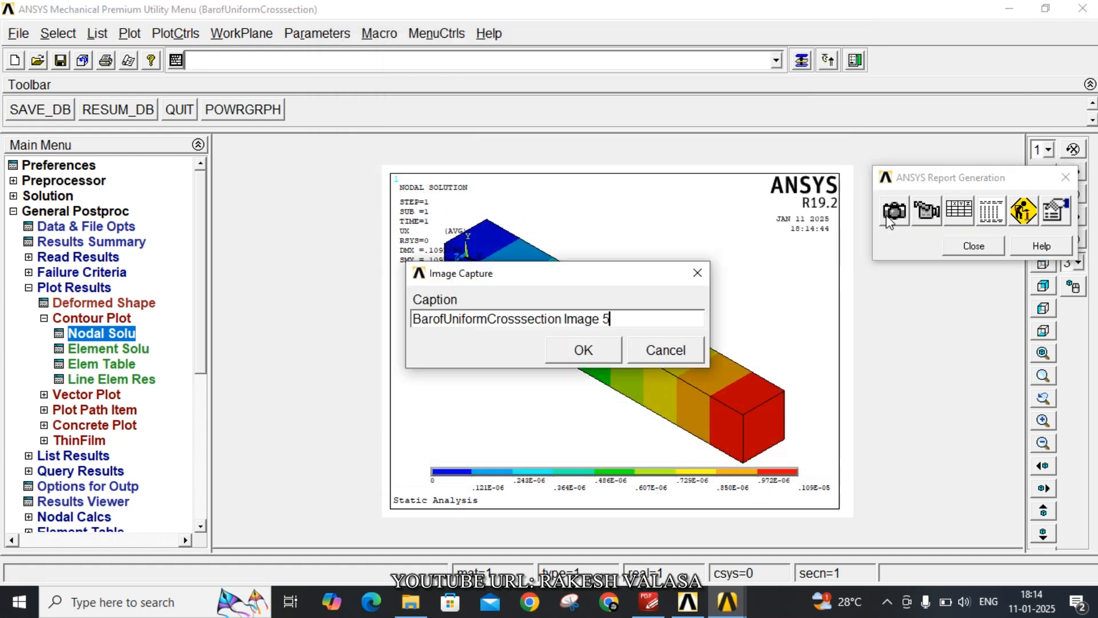
{"action": "left_click_drag", "start_coordinate": [620, 321], "coordinate": [351, 327]}
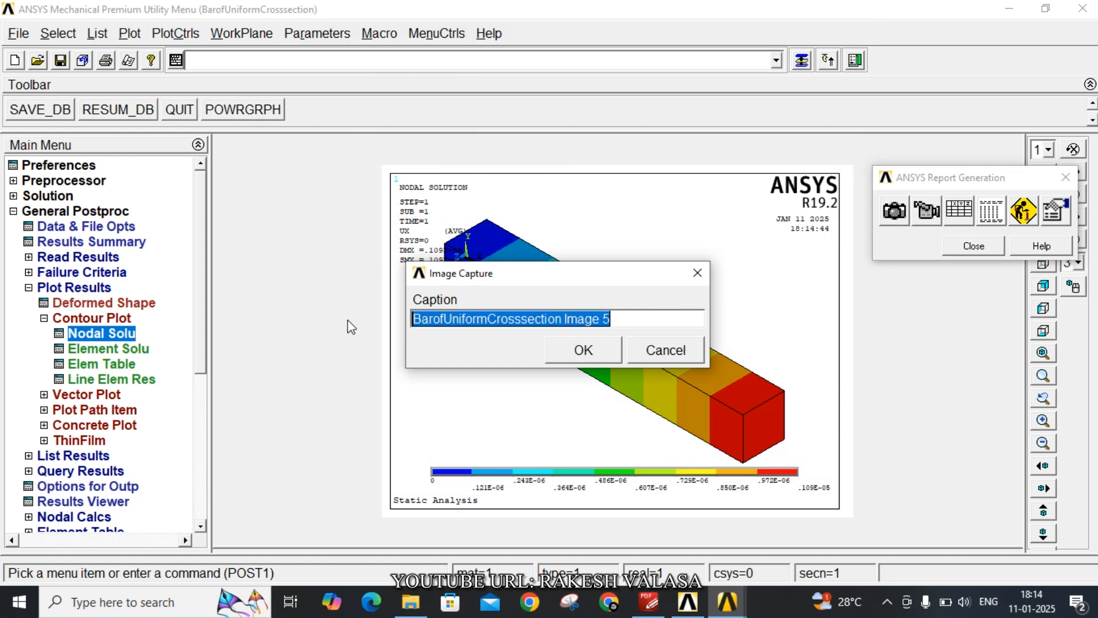
{"action": "type", "text": "no"}
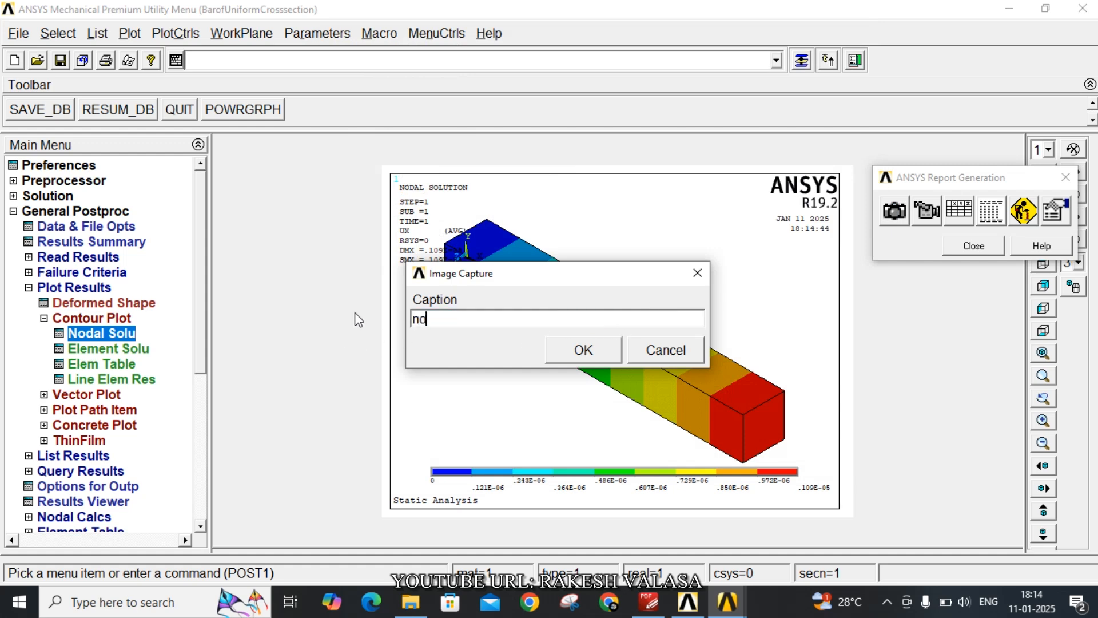
{"action": "type", "text": "dal solutions"}
{"action": "left_click", "coordinate": [575, 350]}
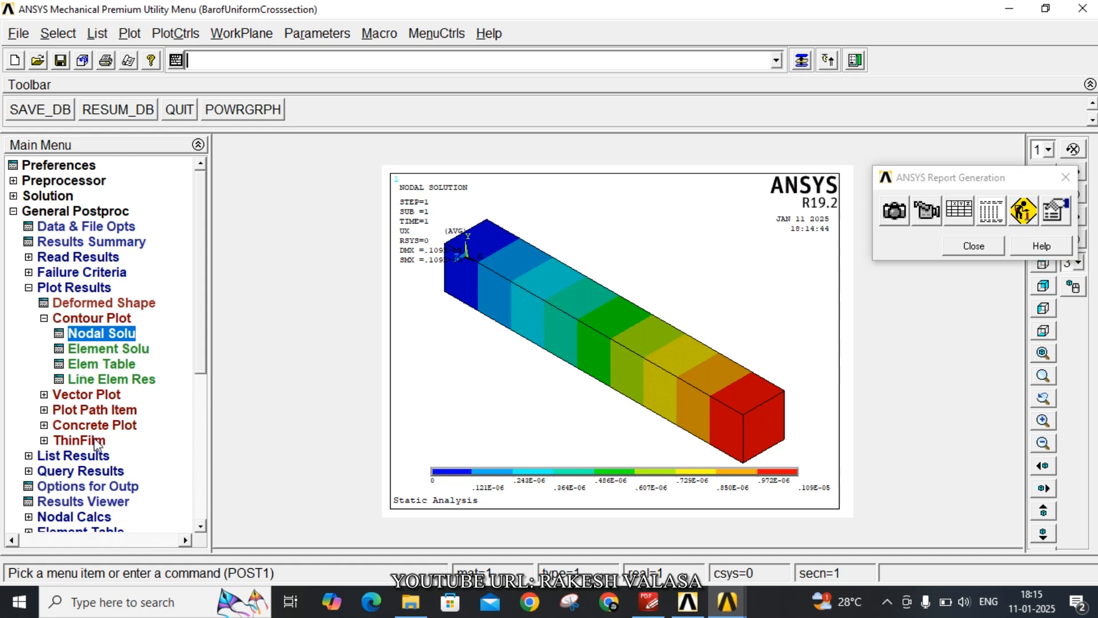
List the nodal solution for the X-component of displacement, review the values and close the listing
{"action": "left_click", "coordinate": [83, 456]}
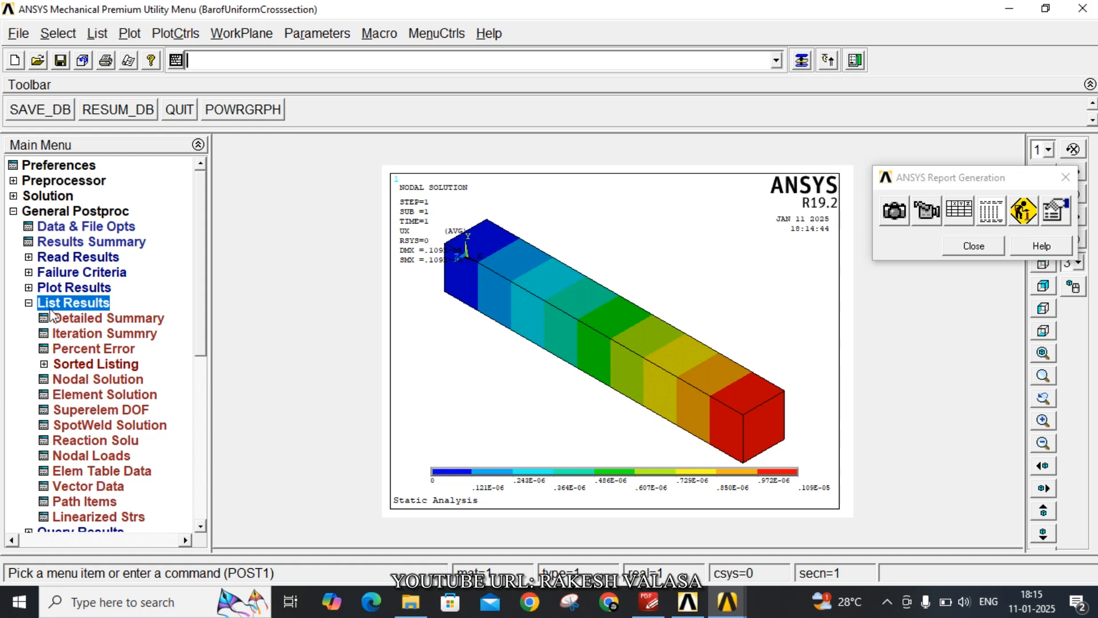
{"action": "left_click", "coordinate": [97, 379]}
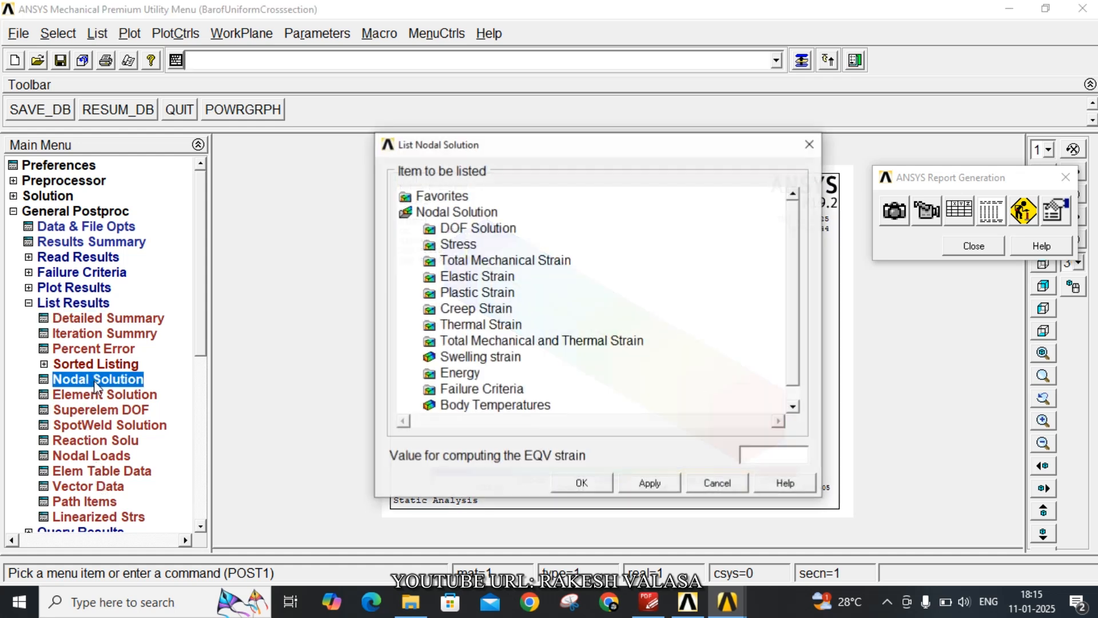
{"action": "left_click", "coordinate": [468, 229]}
{"action": "left_click", "coordinate": [522, 246]}
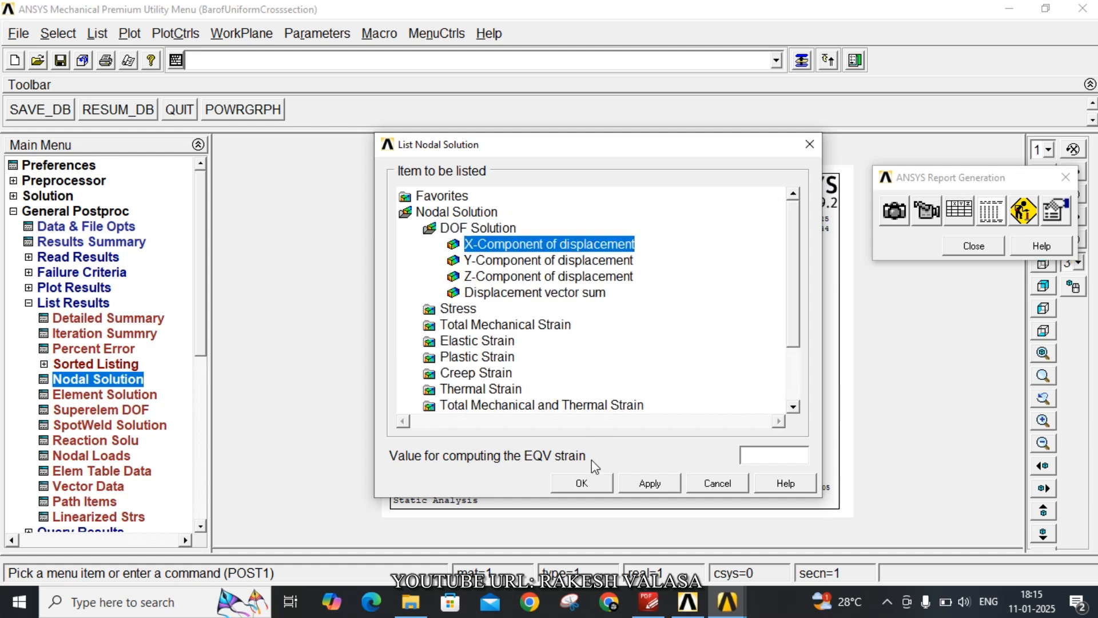
{"action": "left_click", "coordinate": [591, 483]}
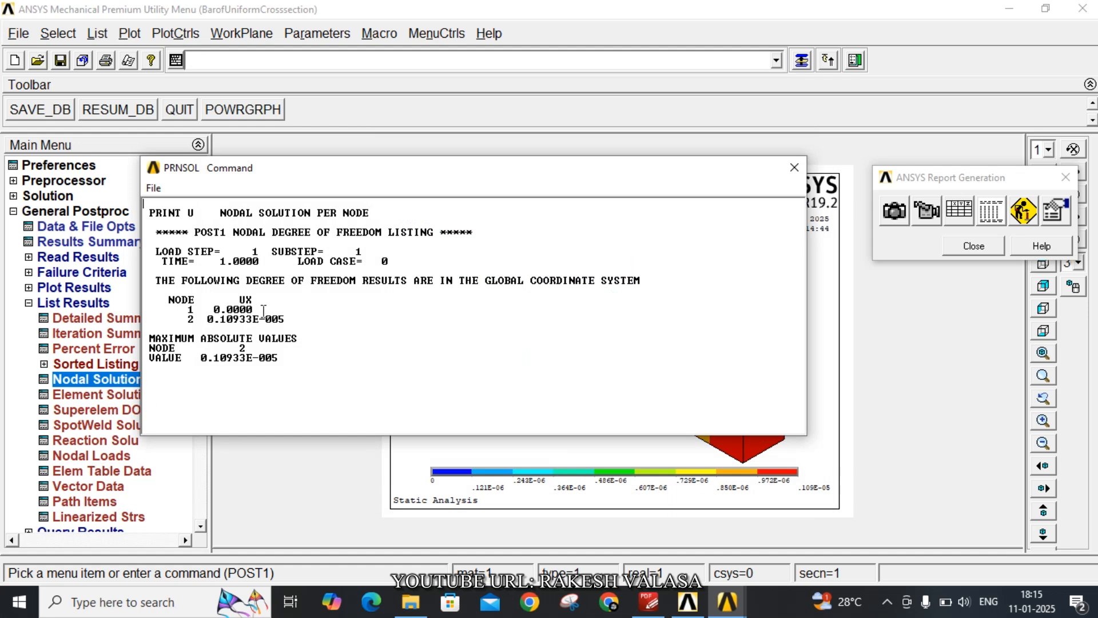
{"action": "left_click", "coordinate": [795, 167]}
Define an element table item labelled "force" by sequence number with SMISC, 1
{"action": "left_click_drag", "start_coordinate": [200, 321], "coordinate": [201, 400]}
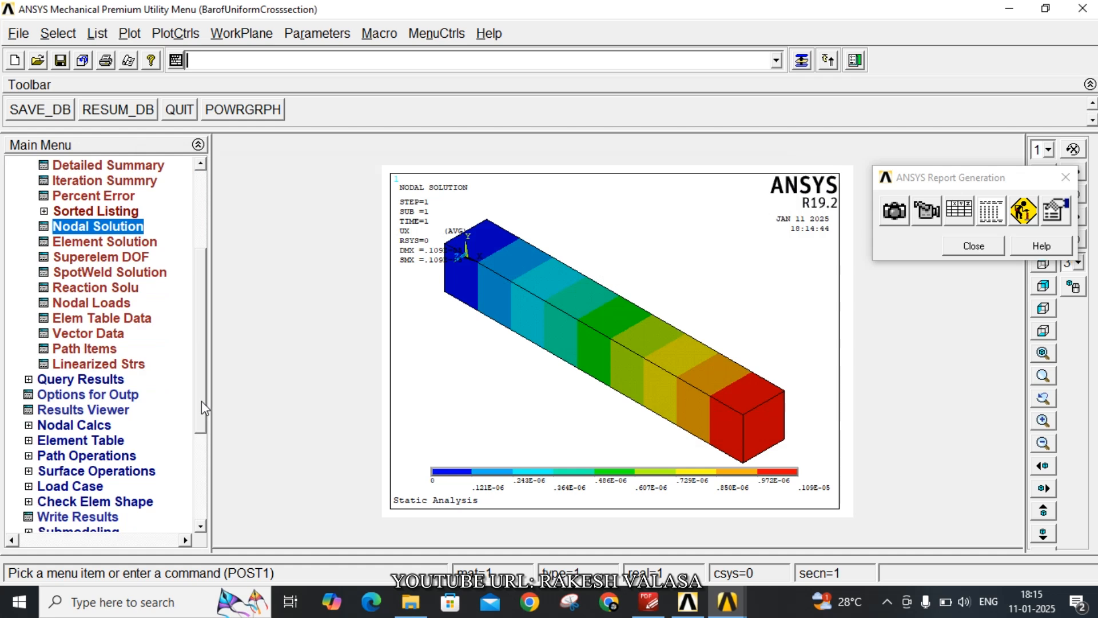
{"action": "left_click_drag", "start_coordinate": [201, 401], "coordinate": [221, 466]}
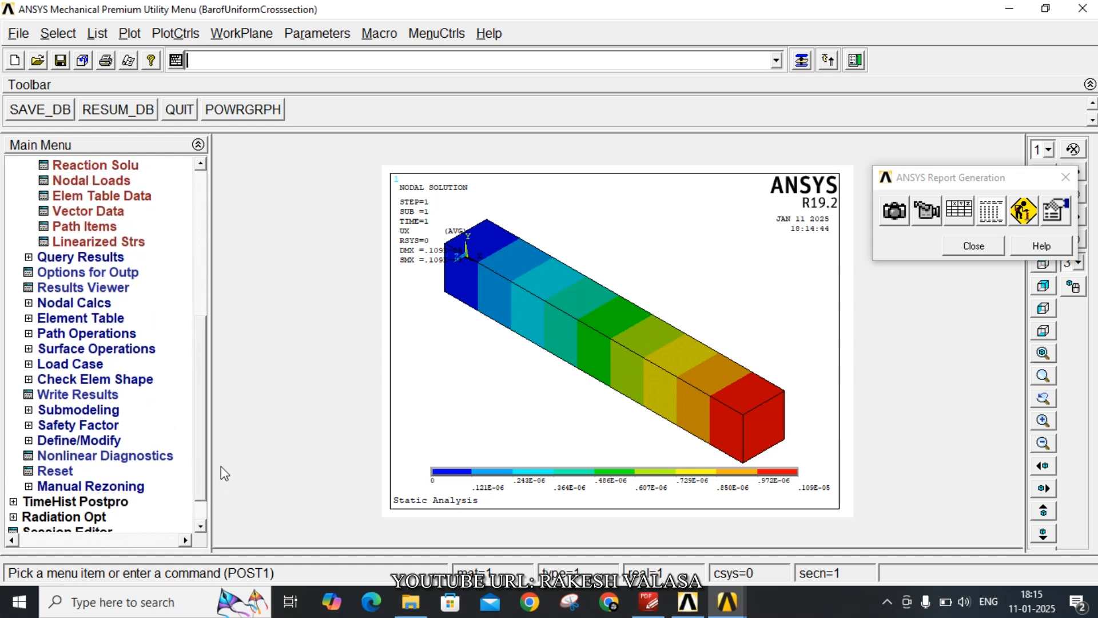
{"action": "left_click", "coordinate": [101, 320]}
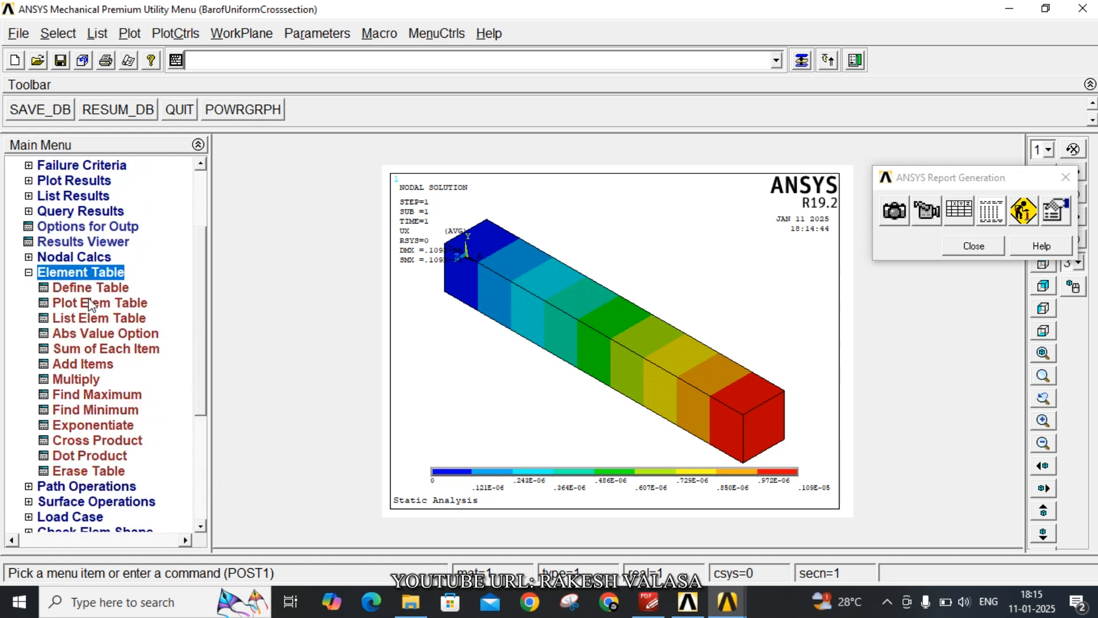
{"action": "left_click", "coordinate": [85, 287]}
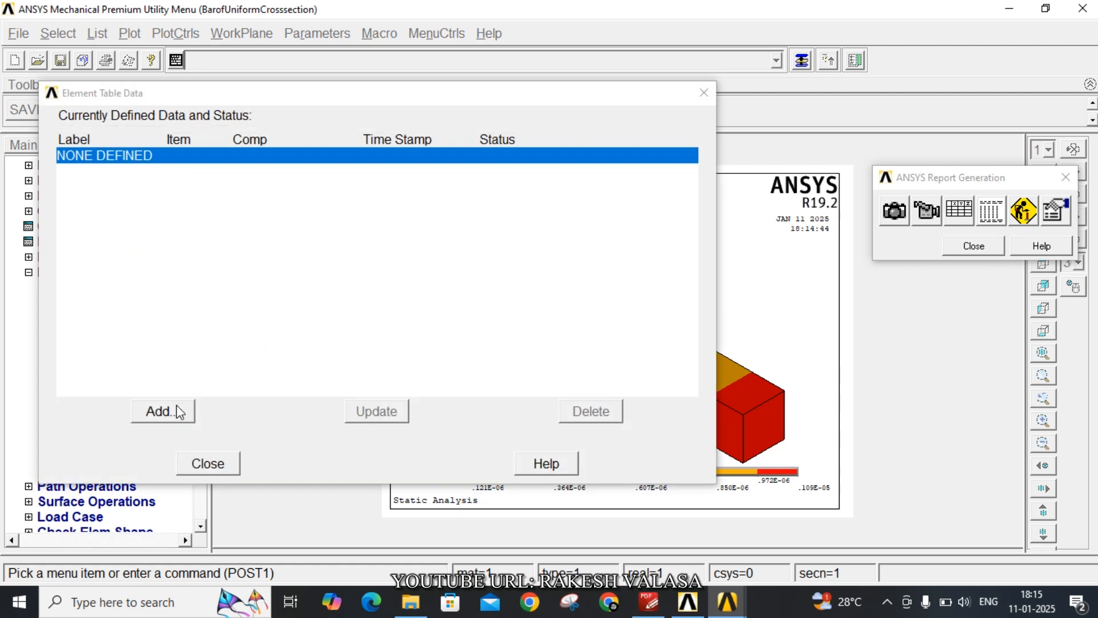
{"action": "left_click", "coordinate": [179, 412]}
{"action": "left_click", "coordinate": [555, 232]}
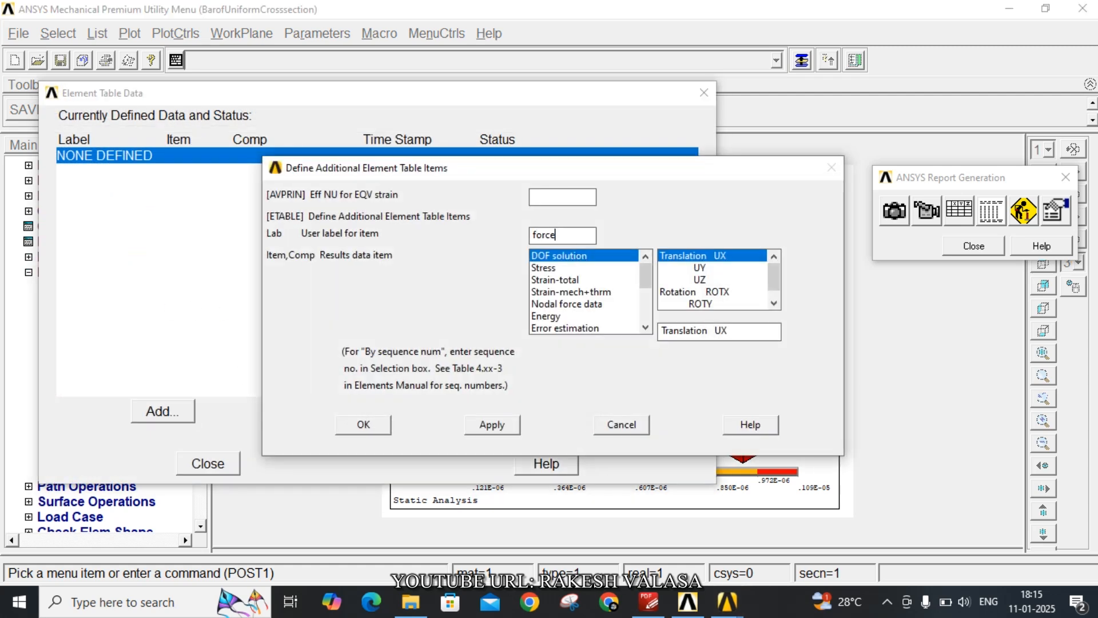
{"action": "scroll", "coordinate": [599, 299], "scroll_direction": "down", "scroll_amount": 3}
{"action": "left_click", "coordinate": [598, 328]}
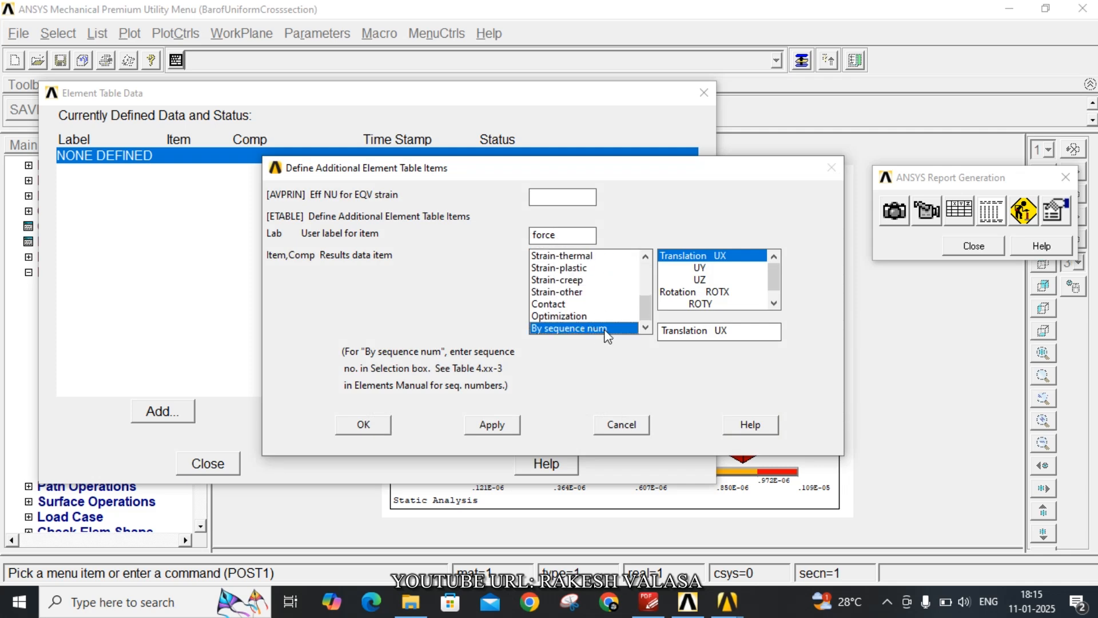
{"action": "left_click", "coordinate": [710, 333]}
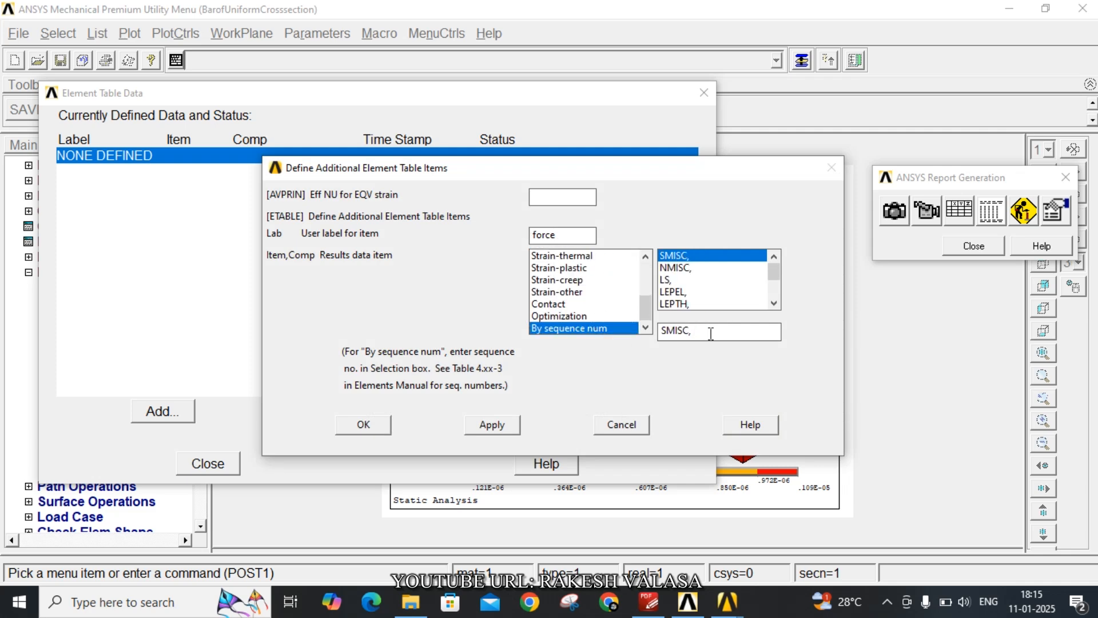
{"action": "type", "text": "1"}
{"action": "left_click", "coordinate": [515, 426]}
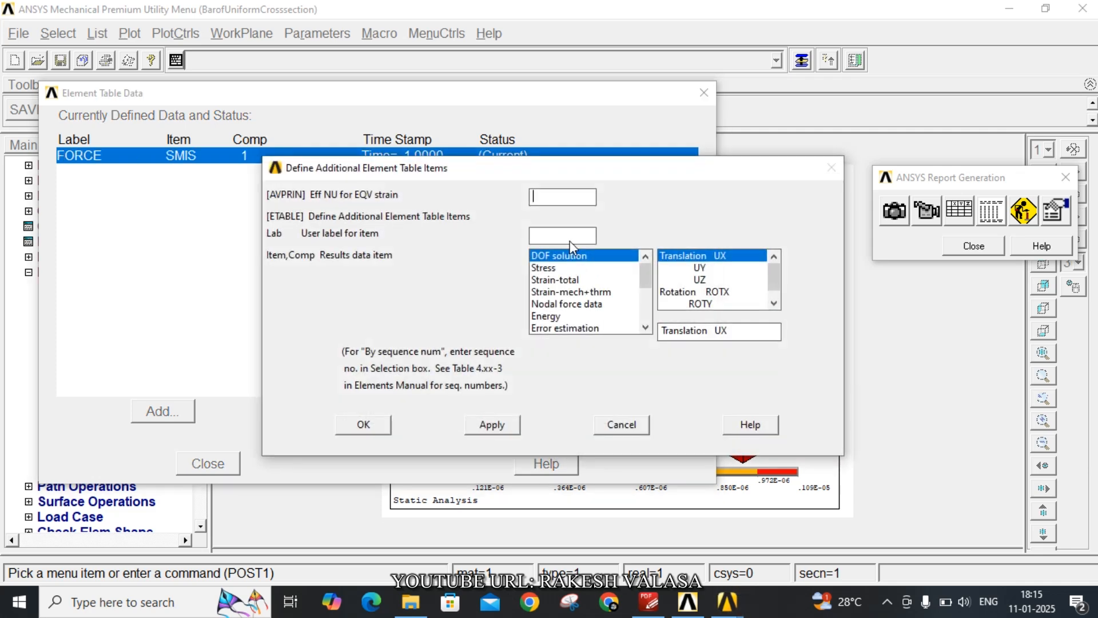
Add an element table item labelled "stress" by sequence number with LS, 1
{"action": "left_click", "coordinate": [571, 239]}
{"action": "type", "text": "stress"}
{"action": "scroll", "coordinate": [610, 304], "scroll_direction": "down", "scroll_amount": 3}
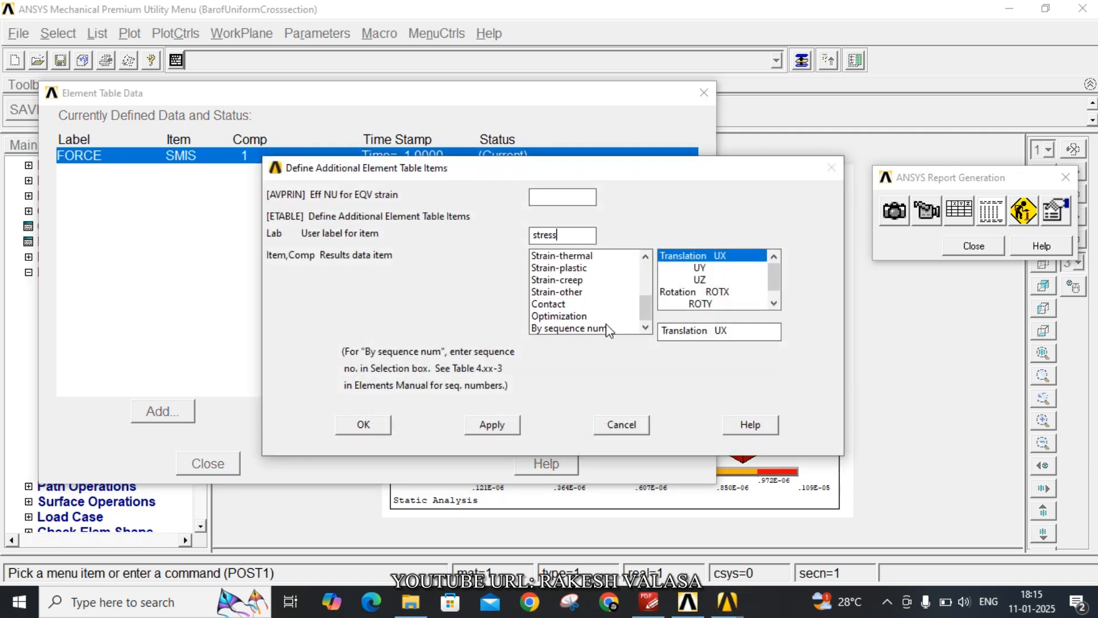
{"action": "left_click", "coordinate": [610, 328]}
{"action": "left_click", "coordinate": [667, 279]}
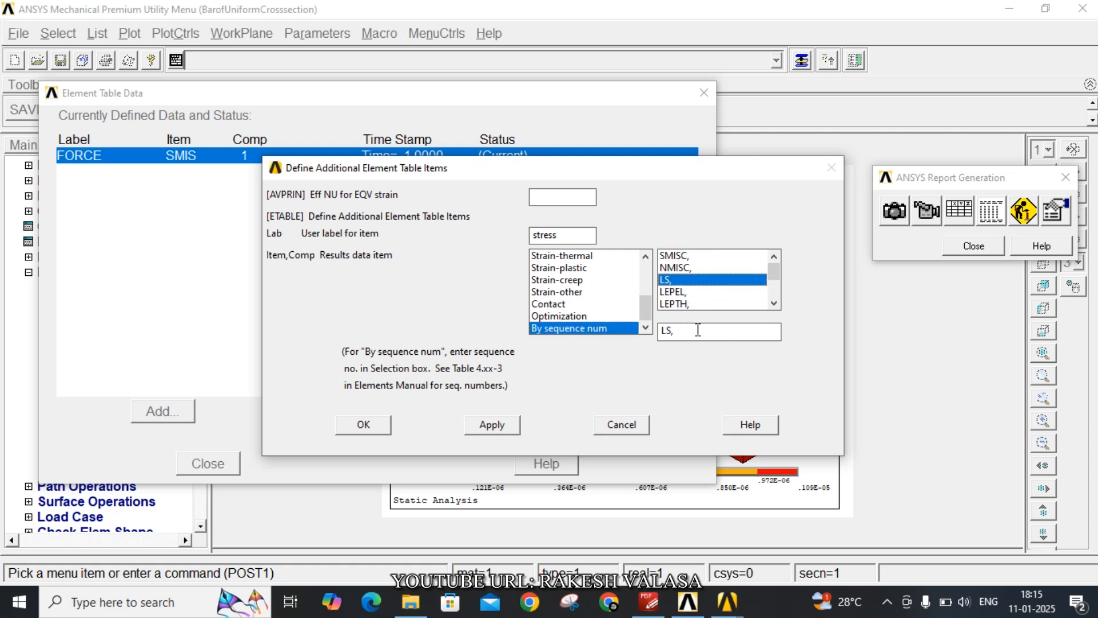
{"action": "left_click", "coordinate": [694, 331]}
{"action": "type", "text": "1"}
{"action": "left_click", "coordinate": [491, 424]}
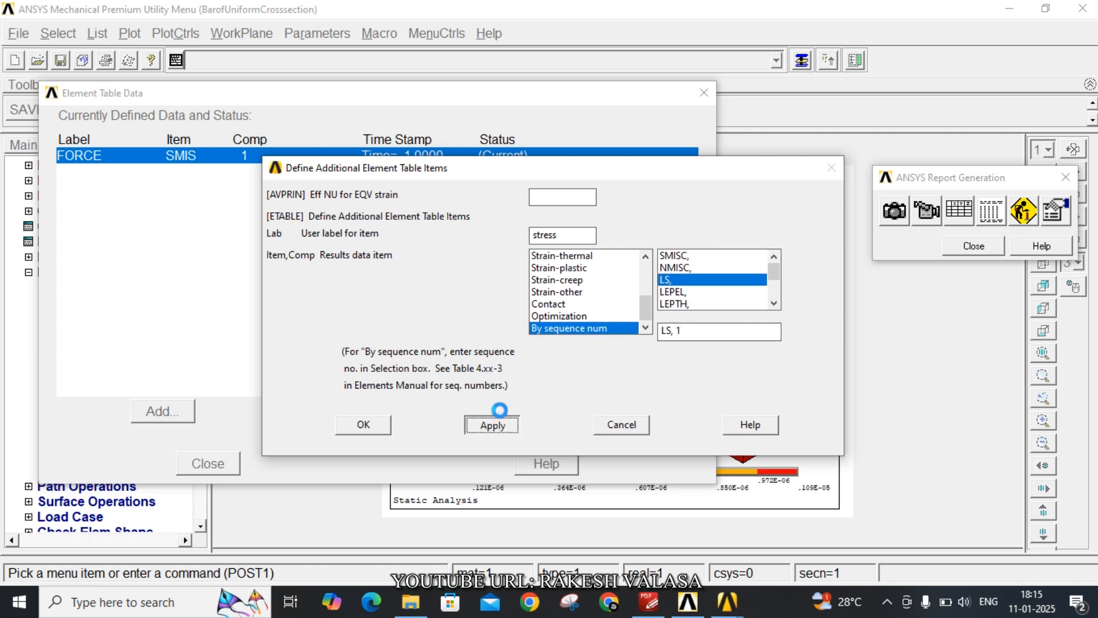
Add an element table item labelled "strain" by sequence number with LEPEL, 1, and finish defining the element table
{"action": "left_click", "coordinate": [559, 236]}
{"action": "type", "text": "strain"}
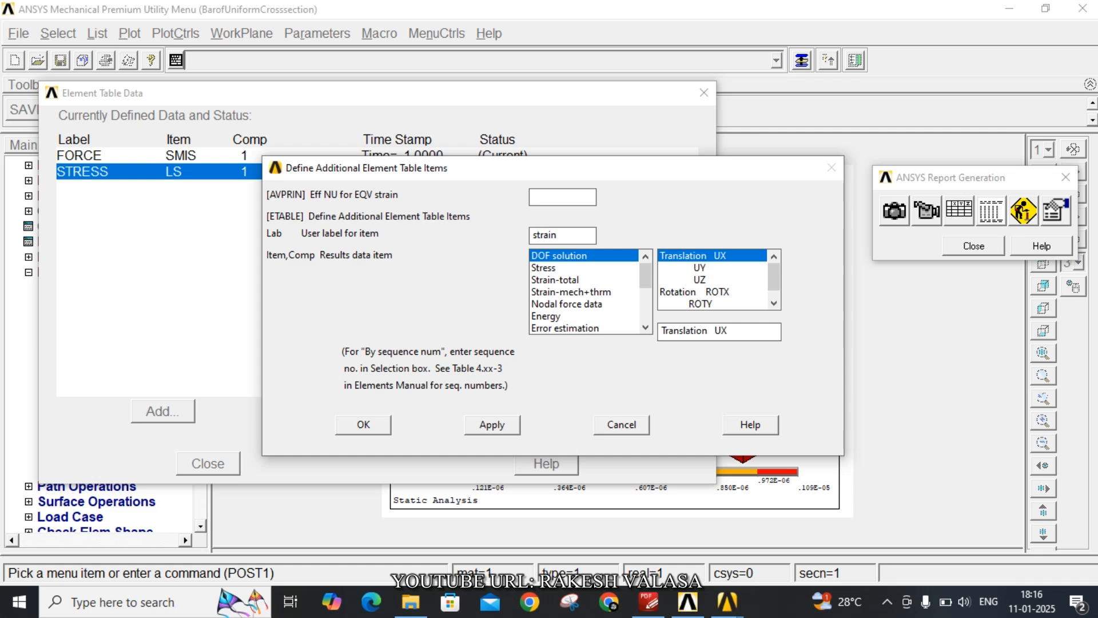
{"action": "scroll", "coordinate": [595, 309], "scroll_direction": "down", "scroll_amount": 3}
{"action": "left_click", "coordinate": [595, 328]}
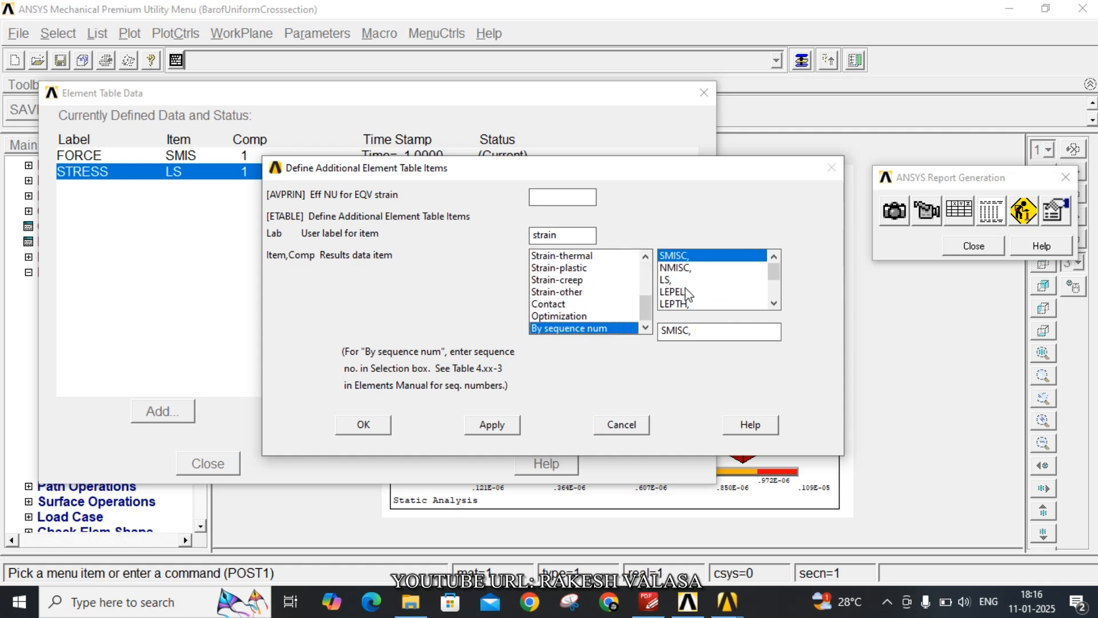
{"action": "left_click", "coordinate": [681, 292]}
{"action": "left_click", "coordinate": [701, 330]}
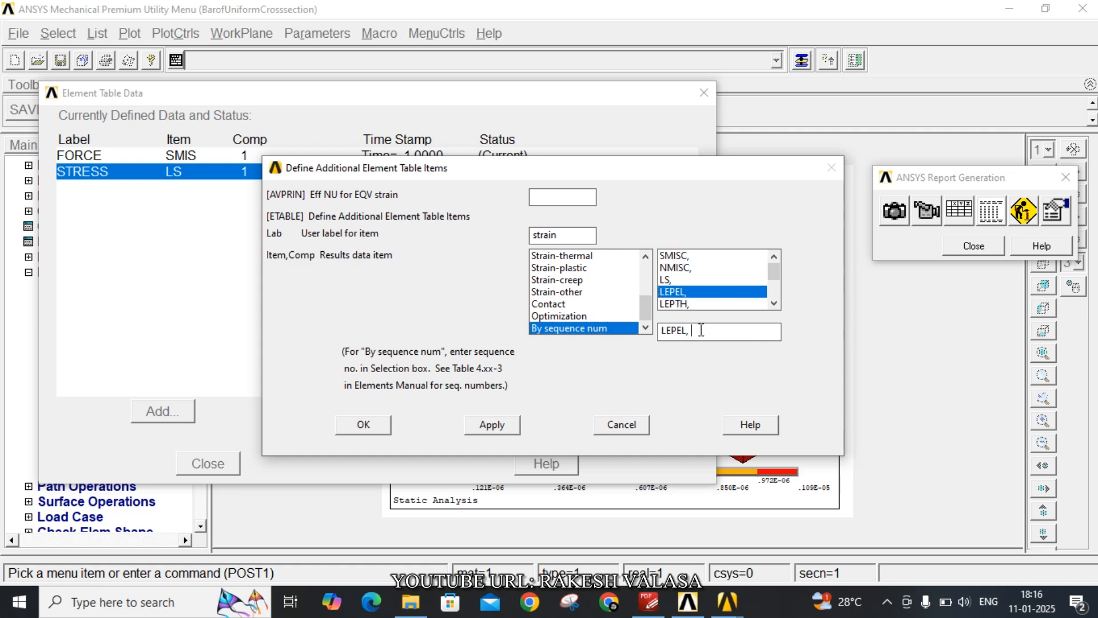
{"action": "type", "text": "1"}
{"action": "left_click", "coordinate": [372, 424]}
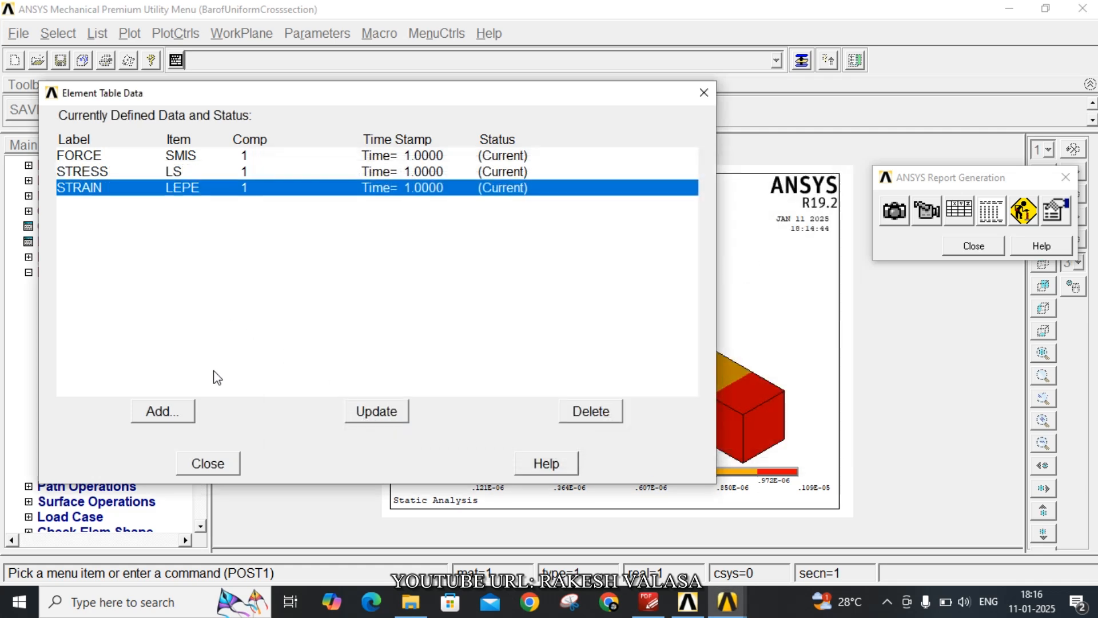
{"action": "left_click", "coordinate": [207, 463]}
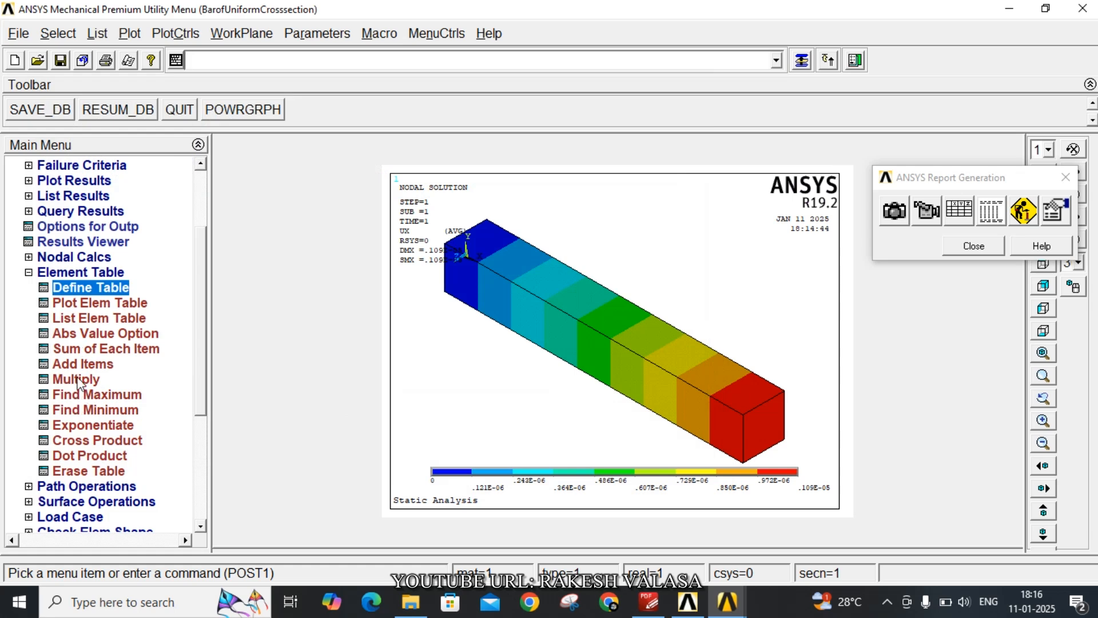
List the element table data for FORCE, STRESS and STRAIN, review the values and close the listing
{"action": "left_click", "coordinate": [94, 321]}
{"action": "left_click", "coordinate": [643, 273]}
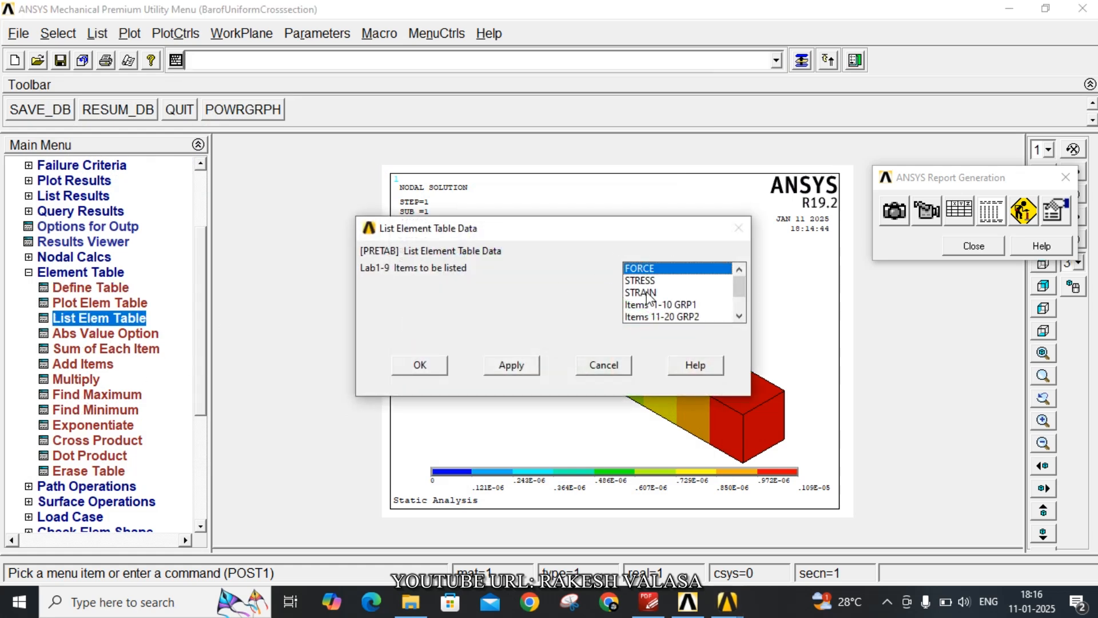
{"action": "left_click", "coordinate": [649, 294]}
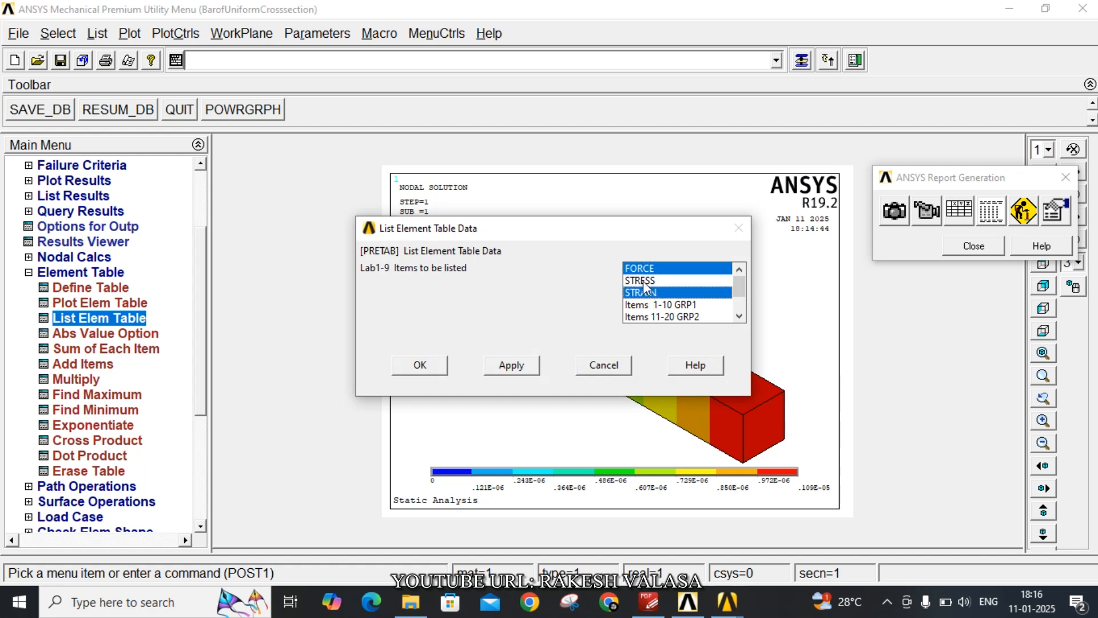
{"action": "left_click", "coordinate": [643, 280]}
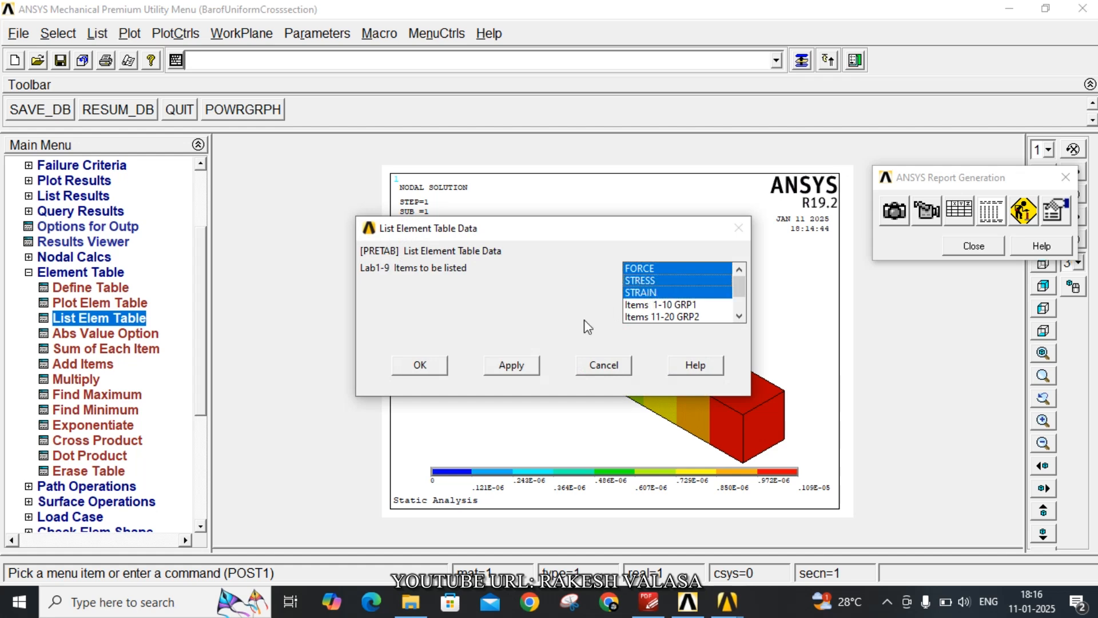
{"action": "left_click", "coordinate": [428, 365]}
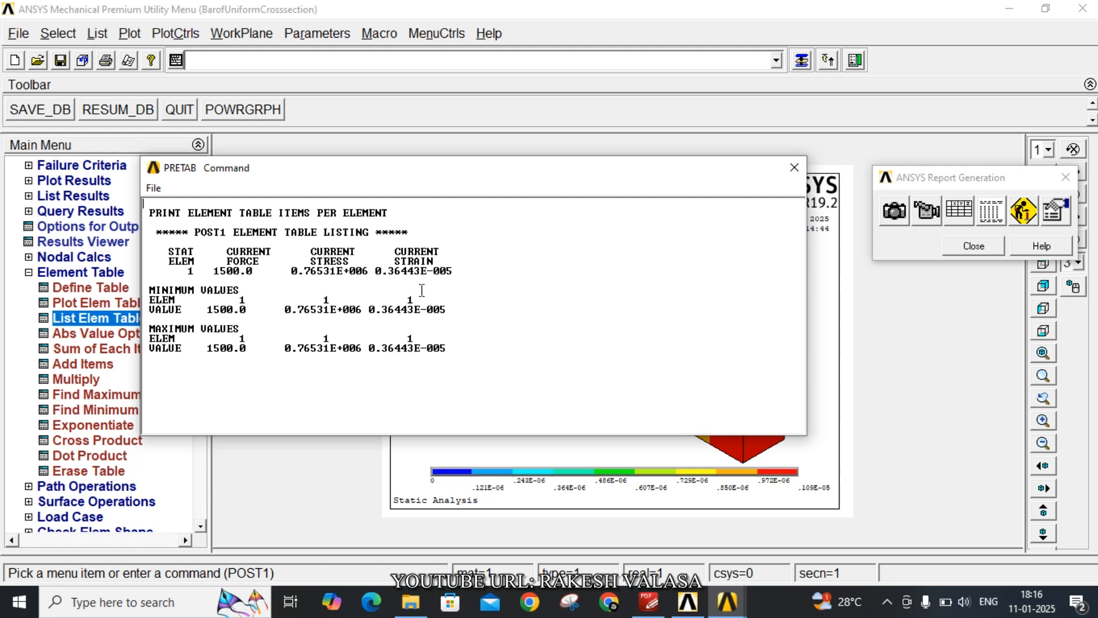
{"action": "left_click", "coordinate": [794, 167]}
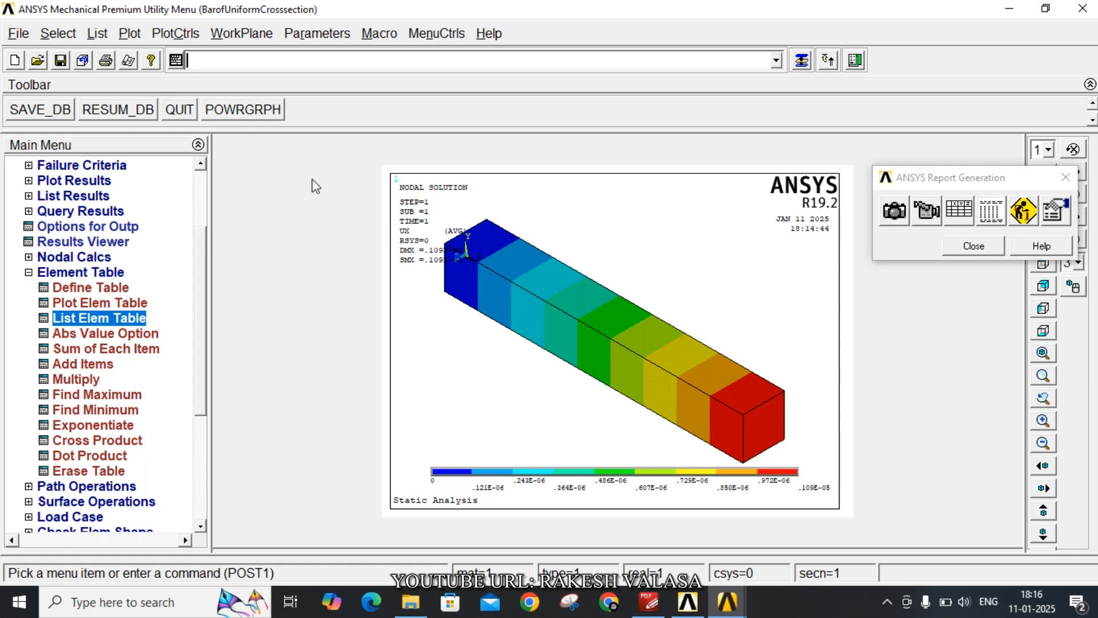
Animate the deformed shape as a mode shape with 10 frames, 0.5 s delay and linear acceleration, and end the playback
{"action": "left_click", "coordinate": [172, 35]}
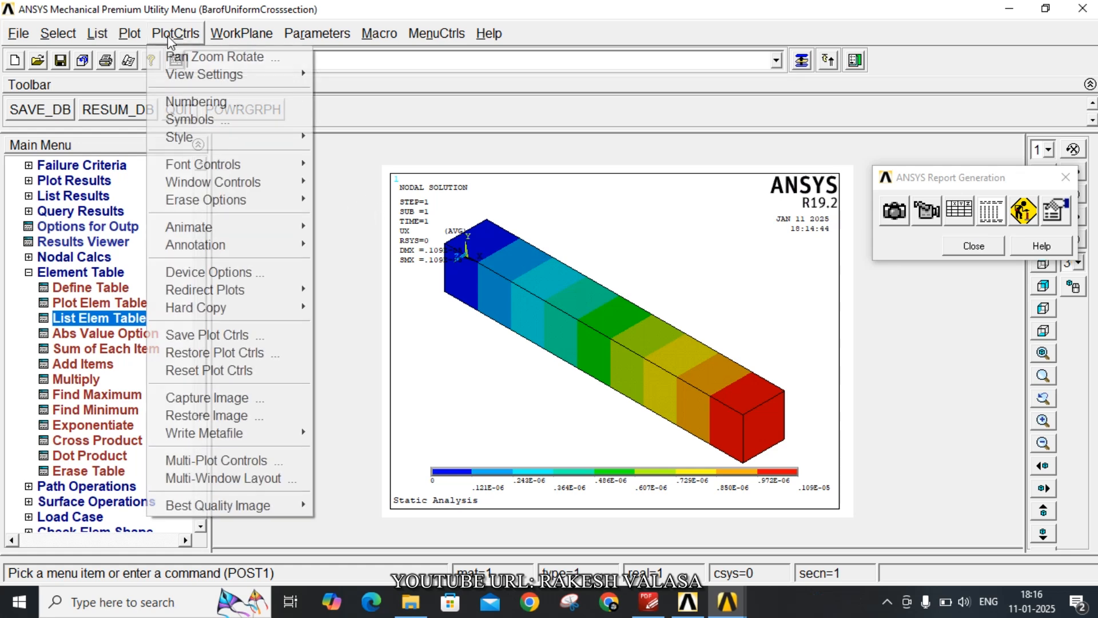
{"action": "mouse_move", "coordinate": [217, 227]}
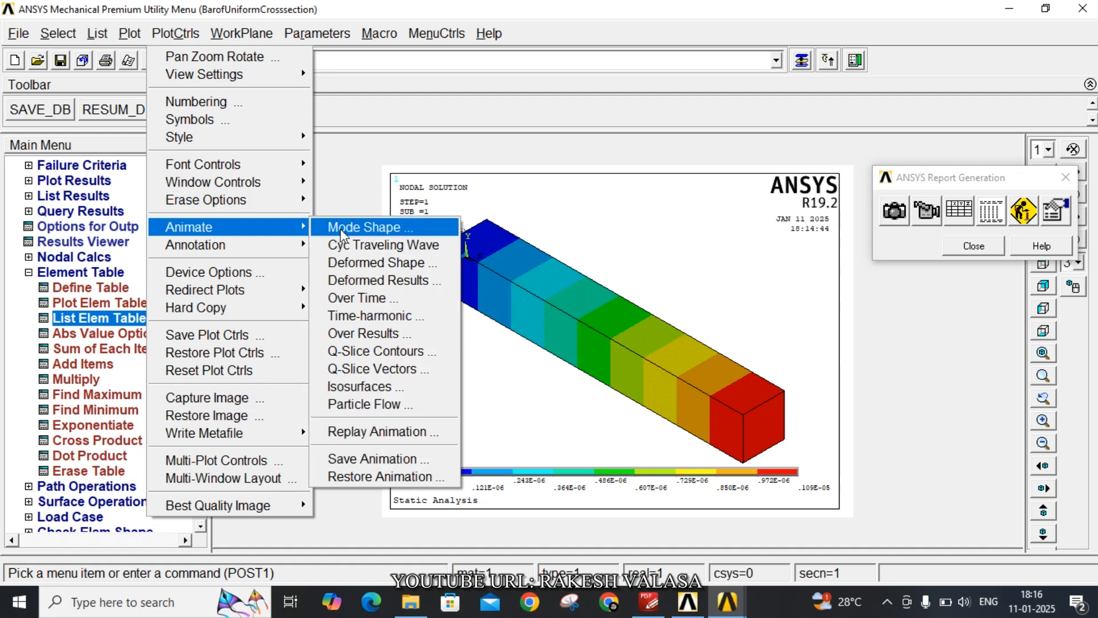
{"action": "left_click", "coordinate": [366, 227]}
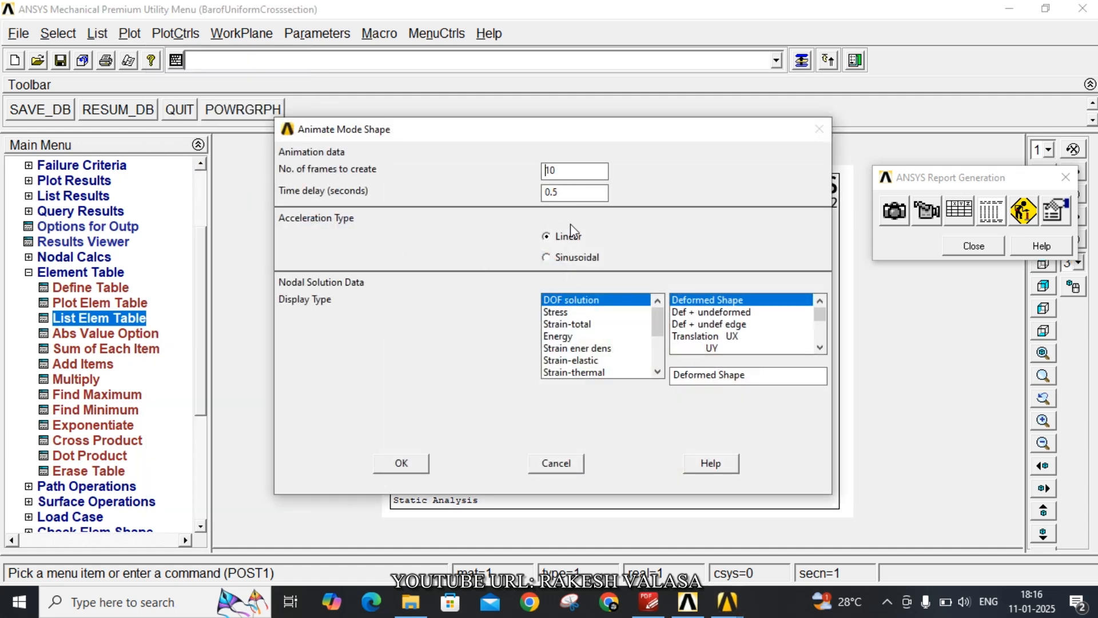
{"action": "left_click", "coordinate": [407, 463]}
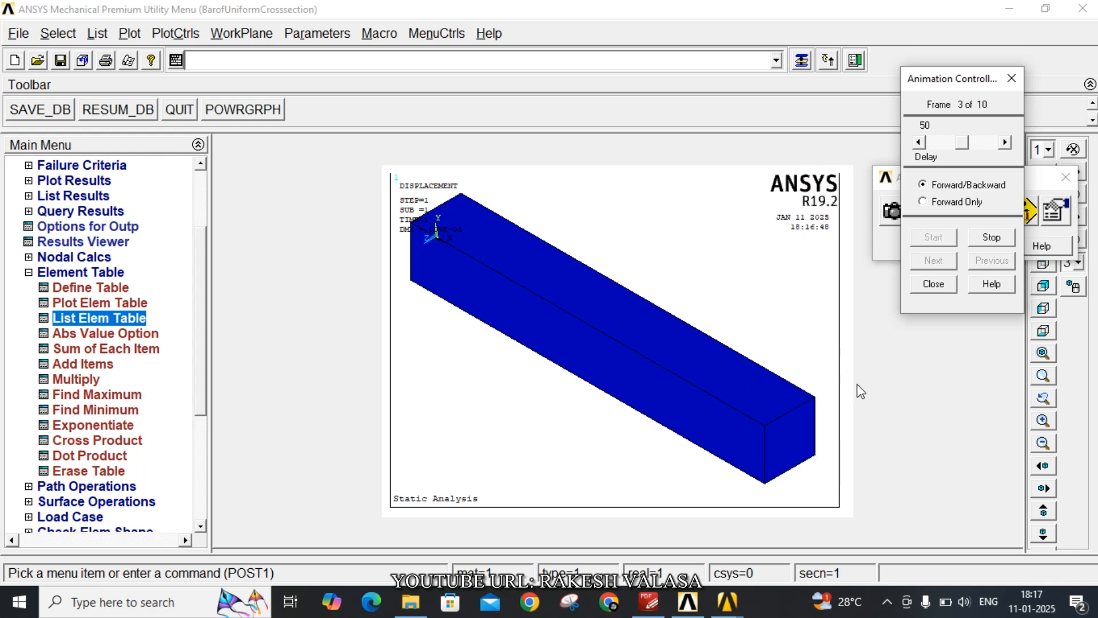
{"action": "left_click", "coordinate": [986, 240]}
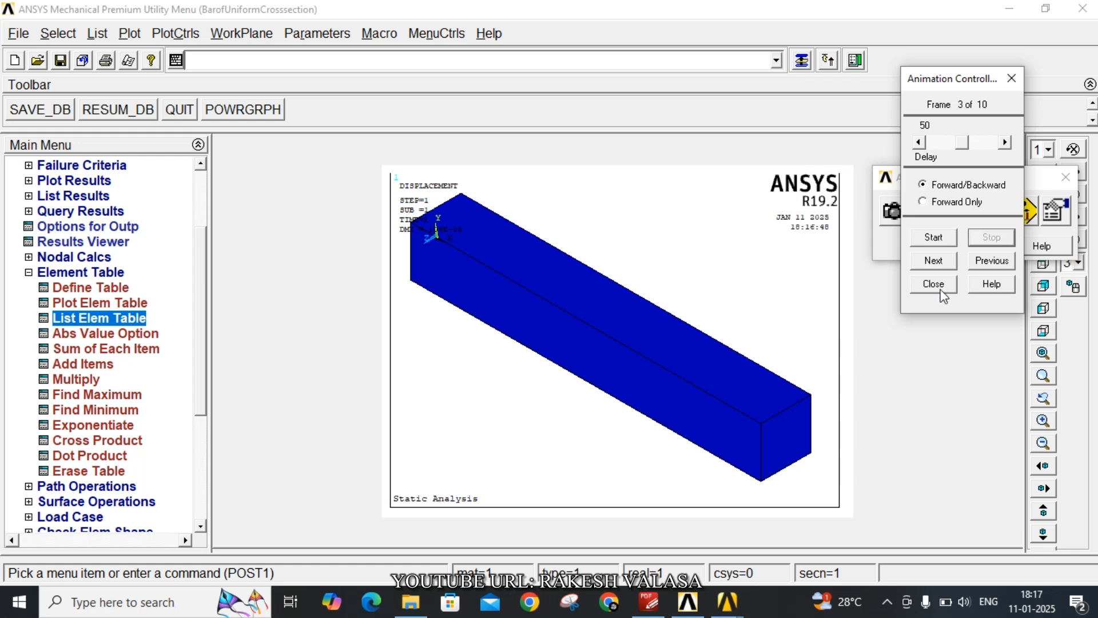
{"action": "left_click", "coordinate": [934, 285]}
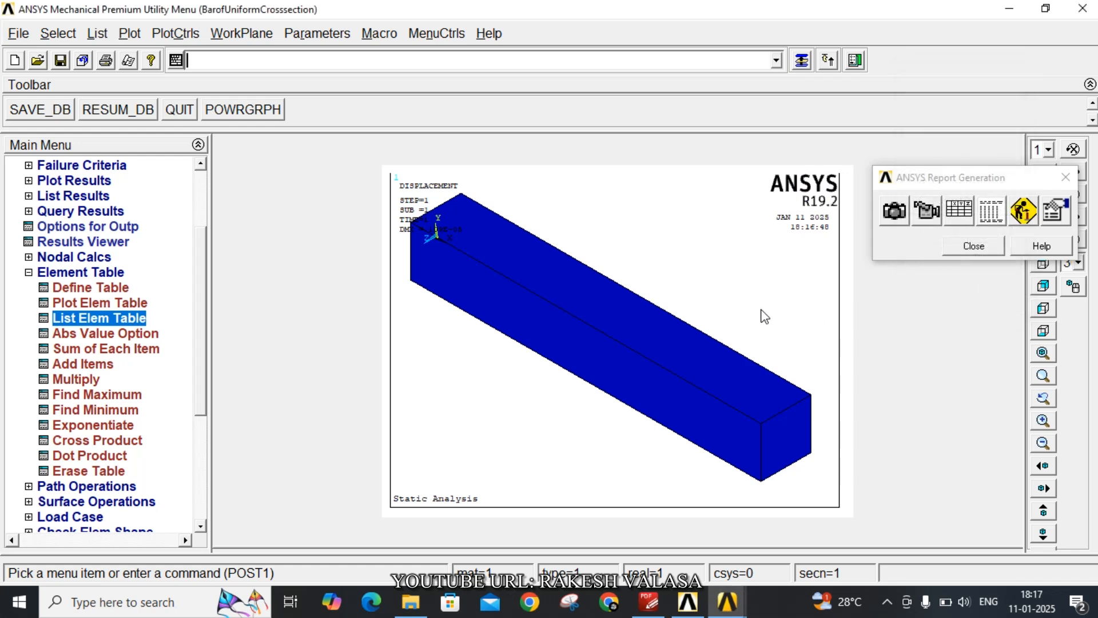
{"action": "left_click", "coordinate": [171, 35]}
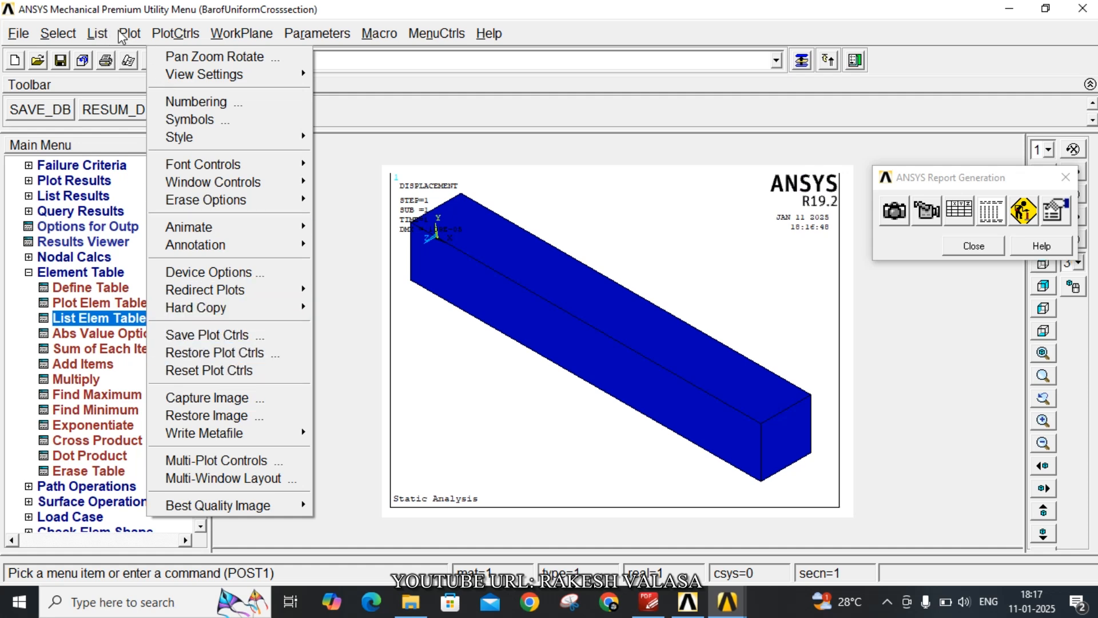
{"action": "left_click", "coordinate": [130, 36]}
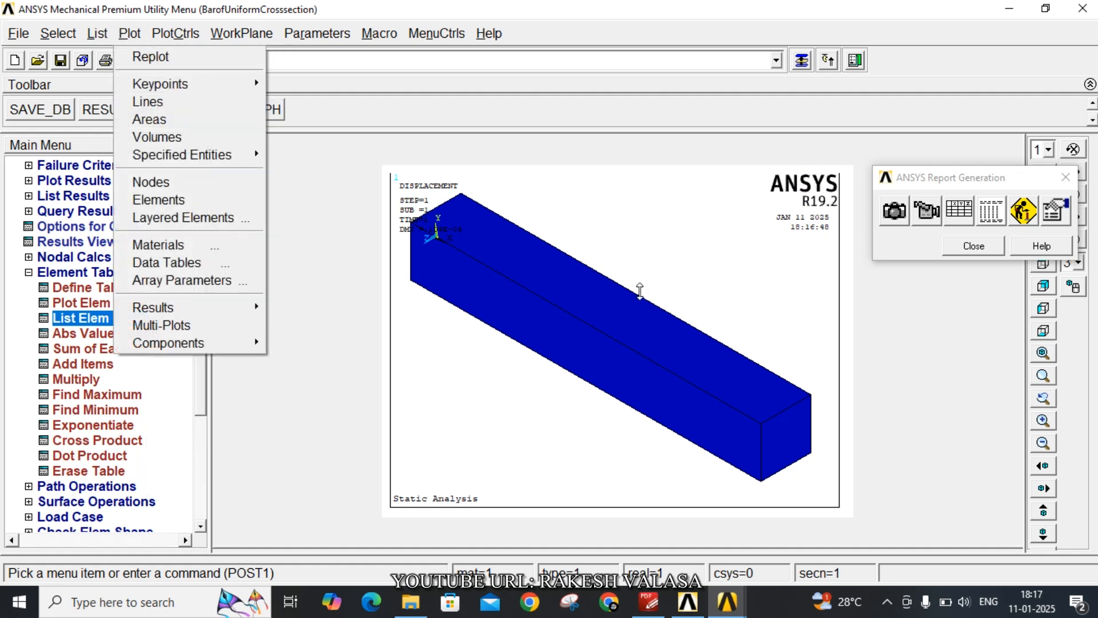
{"action": "left_click", "coordinate": [931, 320]}
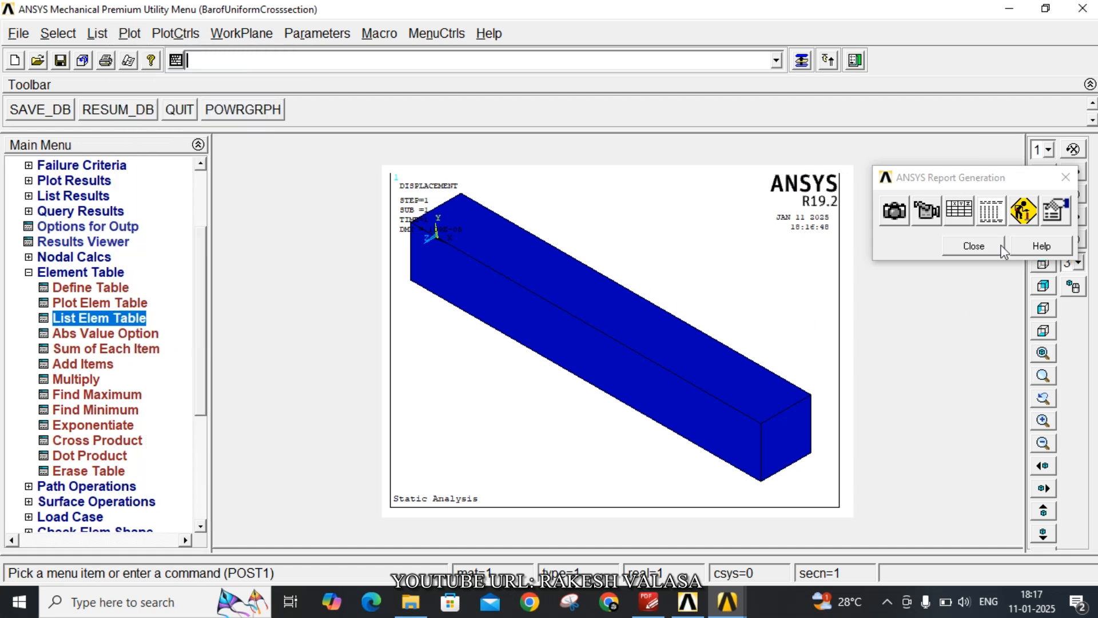
Open the HTML Report Assembler and start a report heading with the title "Static Analysis"
{"action": "left_click", "coordinate": [1024, 212]}
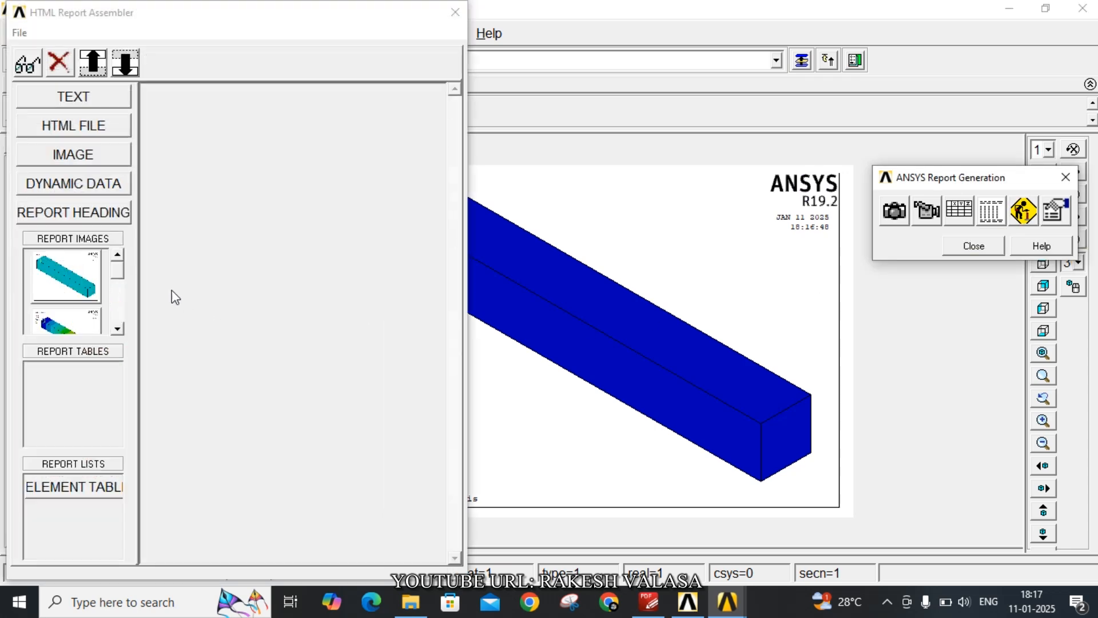
{"action": "mouse_move", "coordinate": [120, 270]}
{"action": "left_mouse_down"}
{"action": "mouse_move", "coordinate": [123, 312]}
{"action": "mouse_move", "coordinate": [117, 268]}
{"action": "left_mouse_up"}
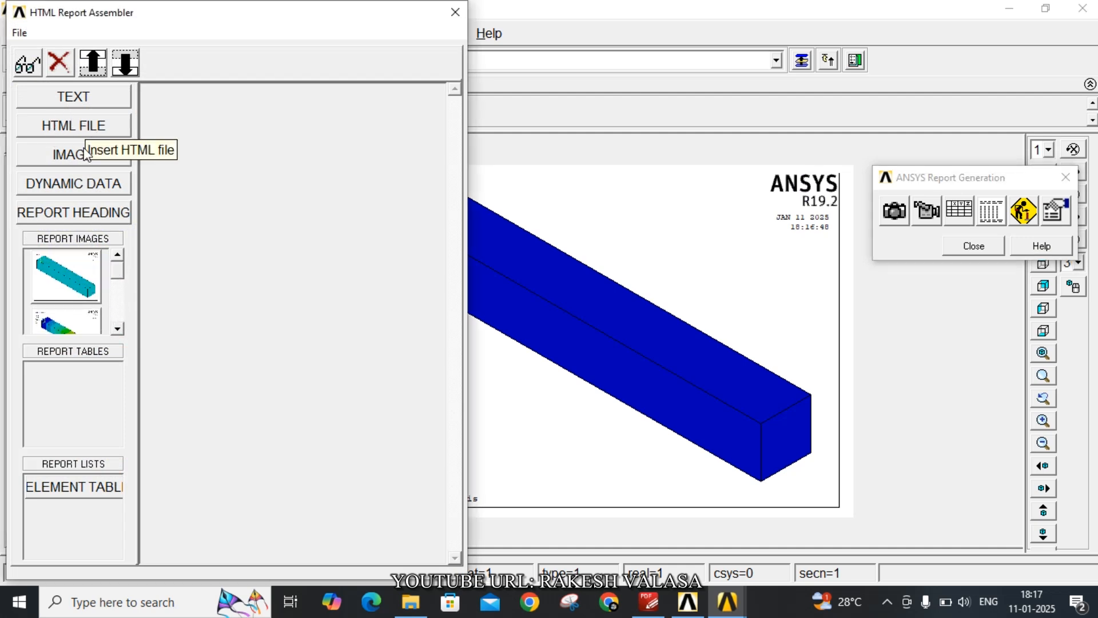
{"action": "left_click", "coordinate": [86, 213]}
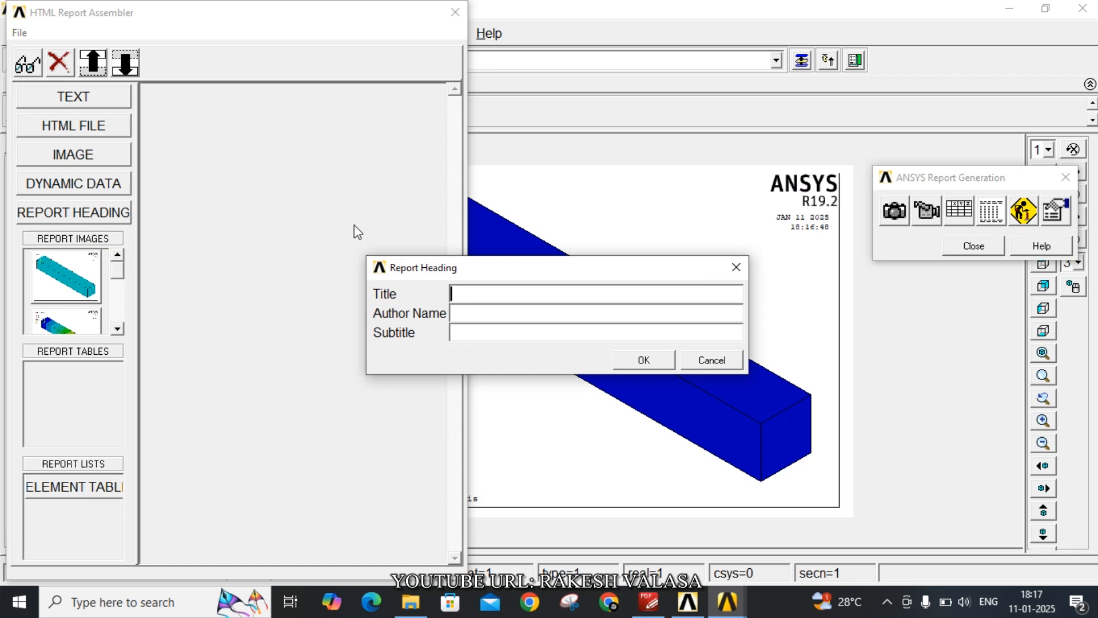
{"action": "left_click", "coordinate": [480, 301]}
{"action": "type", "text": "Sa"}
{"action": "type", "text": "t"}
{"action": "type", "text": "a"}
{"action": "type", "text": "tic A"}
{"action": "type", "text": "nal"}
{"action": "type", "text": "ysis"}
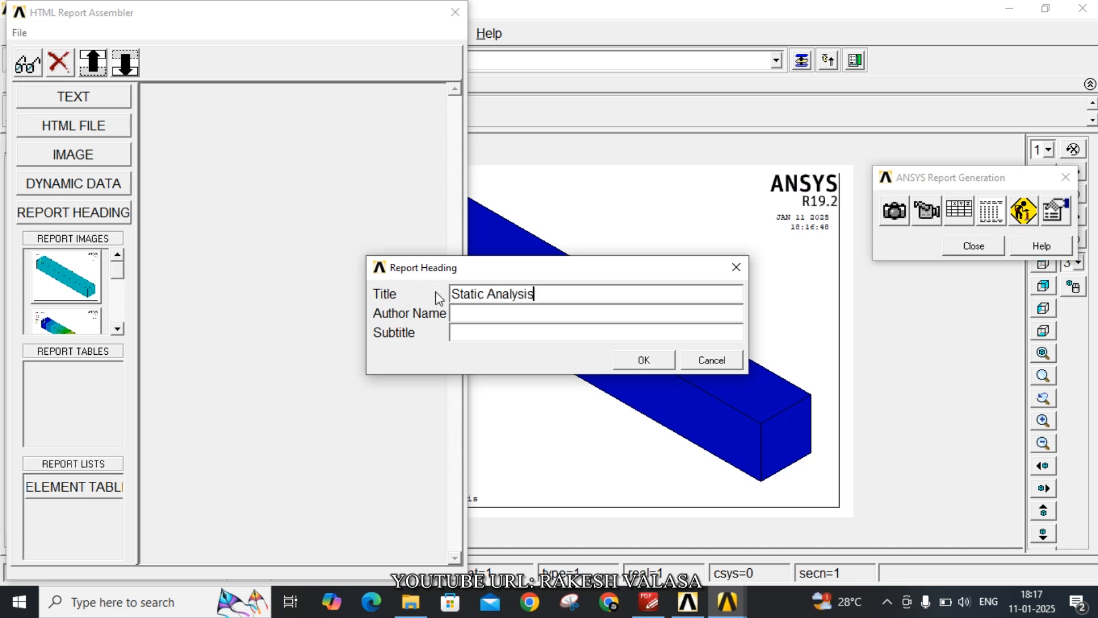
{"action": "type", "text": "Sri V. Rakesh"}
Enter the author's name and the subtitle "Bar of Uniform cross section", and insert the heading into the report
{"action": "left_click", "coordinate": [479, 334]}
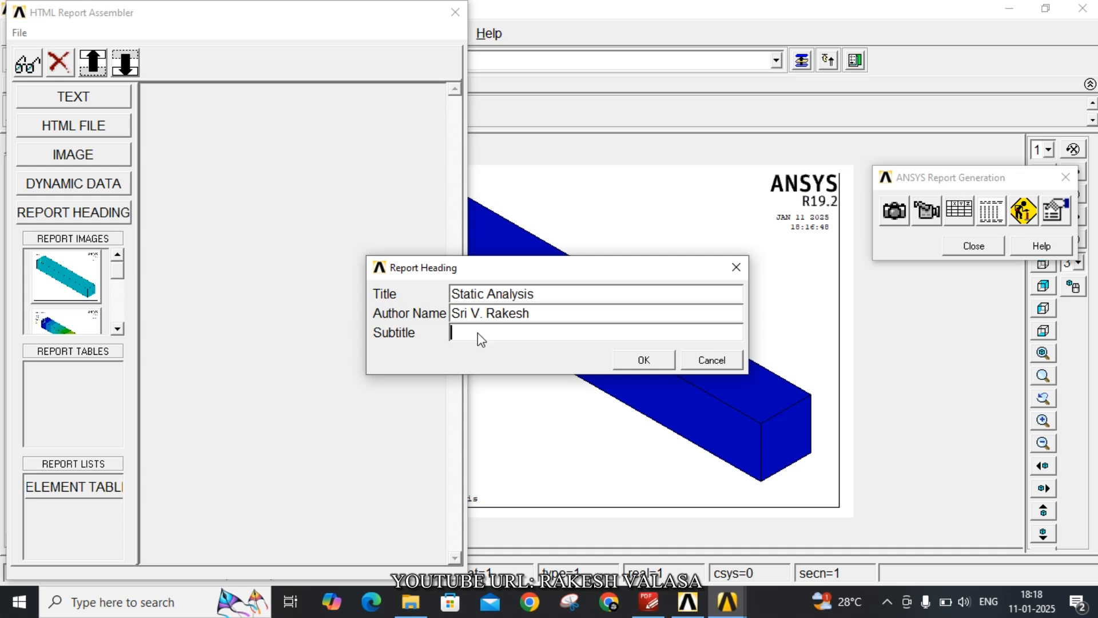
{"action": "type", "text": "B"}
{"action": "type", "text": "ar c"}
{"action": "type", "text": "f Uniform "}
{"action": "type", "text": "cros"}
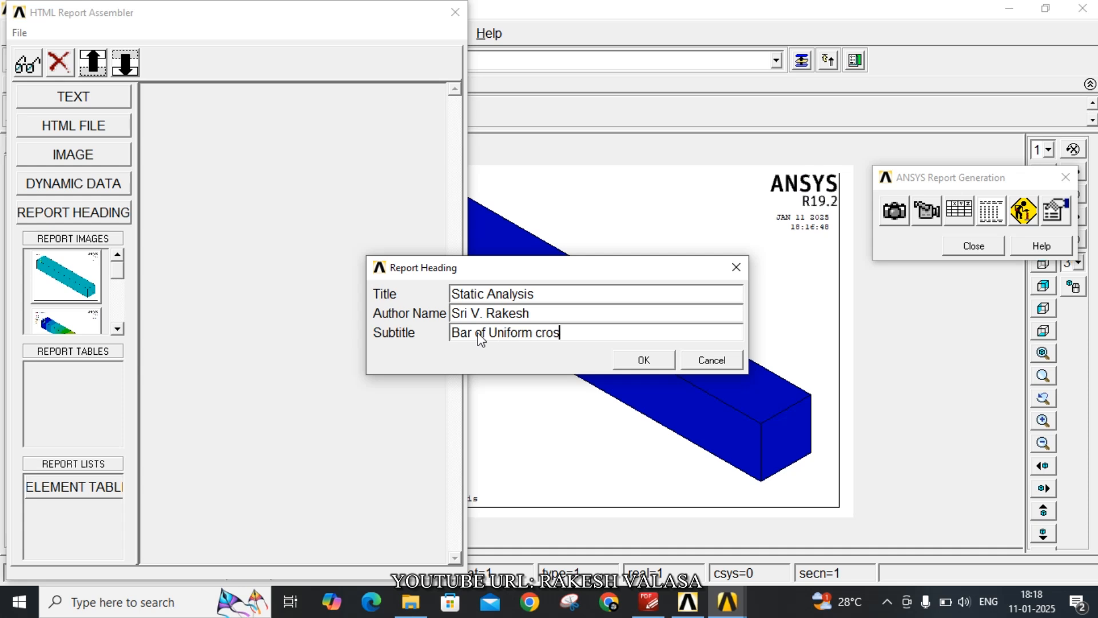
{"action": "type", "text": "s section"}
{"action": "left_click", "coordinate": [639, 361]}
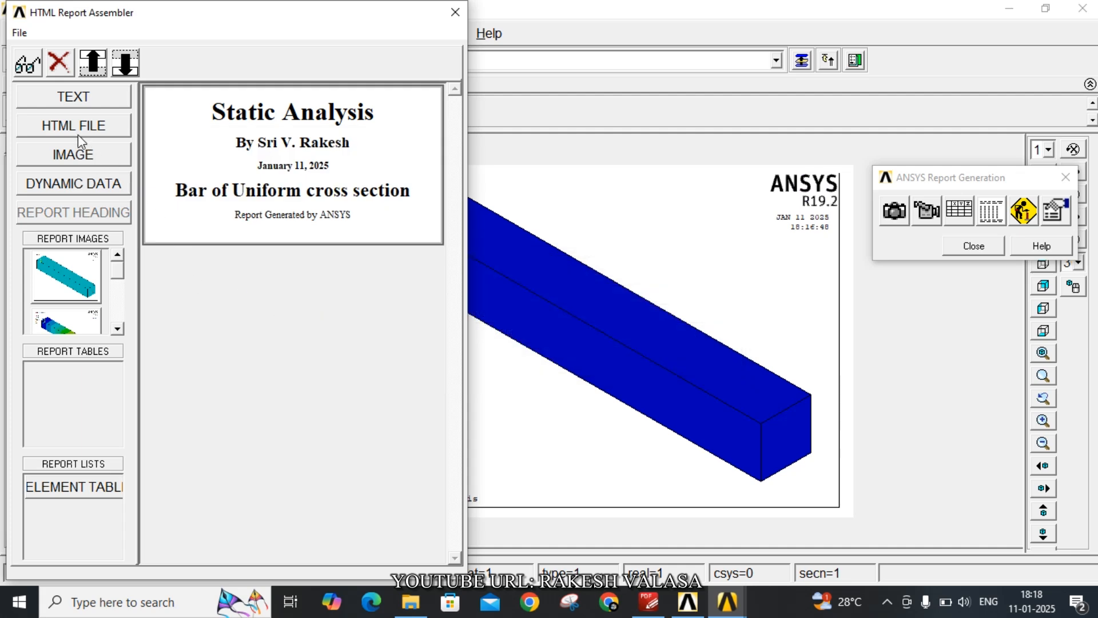
Insert the first three captured images into the report: the bar with boundary conditions, the nodal solution and the second boundary-conditions plot
{"action": "left_click", "coordinate": [73, 278]}
{"action": "left_click", "coordinate": [68, 318]}
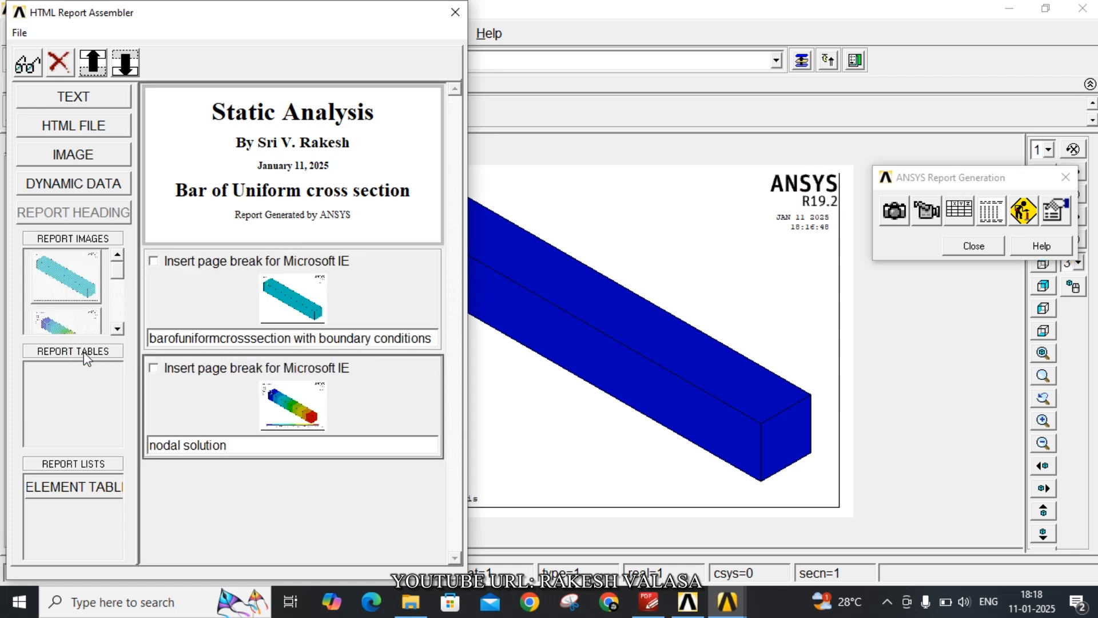
{"action": "left_click", "coordinate": [117, 330]}
{"action": "left_click", "coordinate": [118, 330]}
{"action": "left_click", "coordinate": [117, 330]}
{"action": "left_click", "coordinate": [118, 330]}
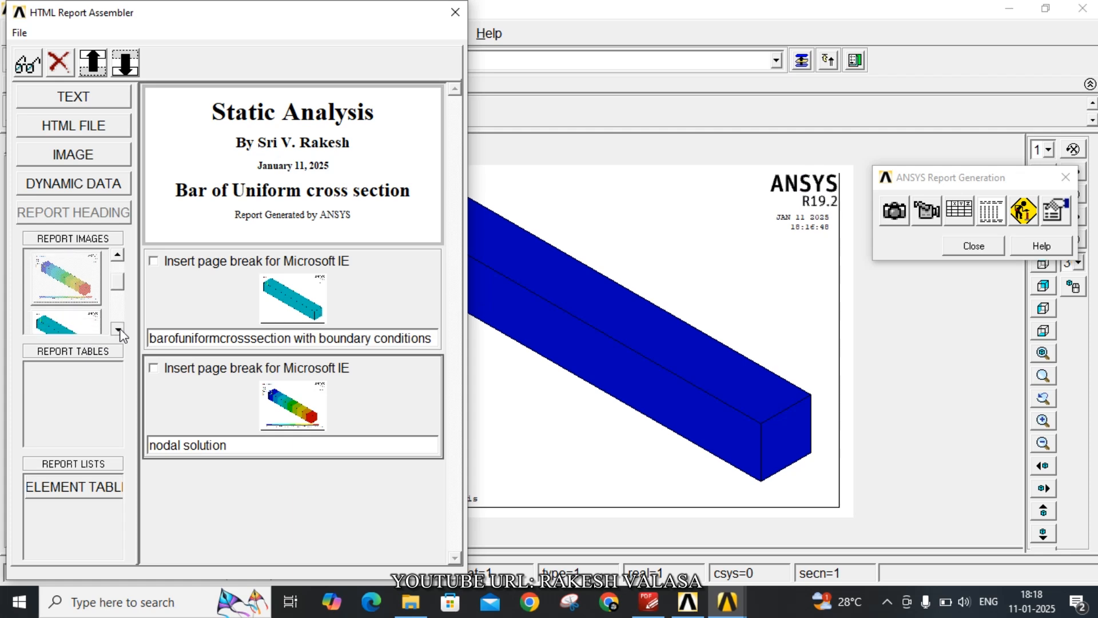
{"action": "left_click", "coordinate": [117, 330]}
{"action": "left_click", "coordinate": [118, 329]}
{"action": "left_click", "coordinate": [118, 329]}
{"action": "double_click", "coordinate": [85, 296]}
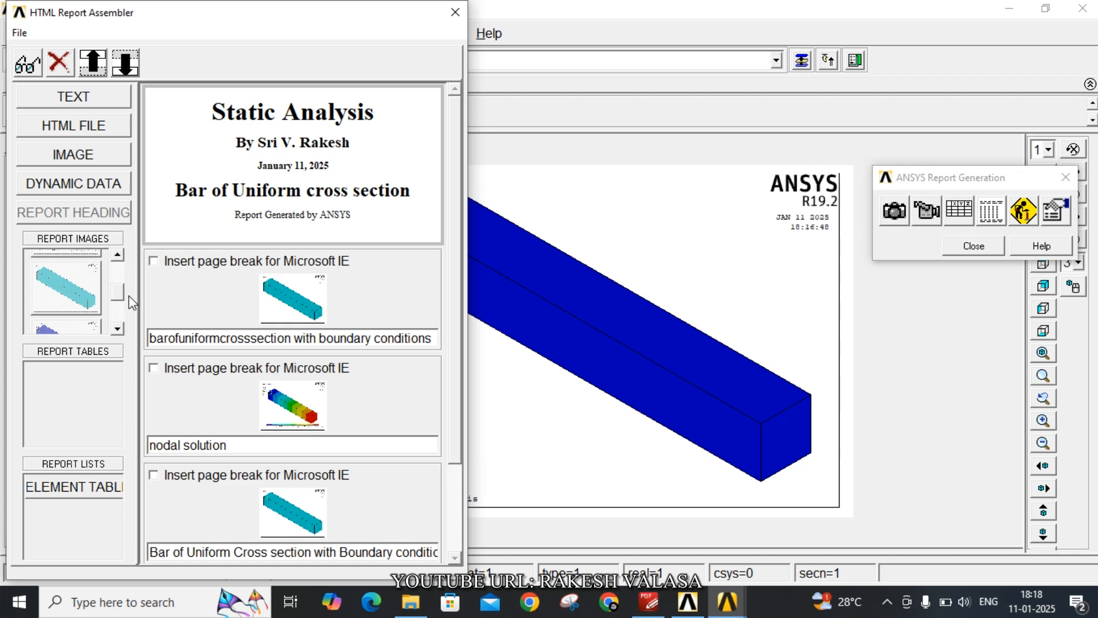
Insert the remaining captured result plots into the report and try to preview the assembled HTML report
{"action": "left_click", "coordinate": [118, 329]}
{"action": "left_click", "coordinate": [118, 329]}
{"action": "left_click", "coordinate": [118, 330]}
{"action": "left_click", "coordinate": [118, 330]}
{"action": "left_click", "coordinate": [118, 330]}
{"action": "left_click", "coordinate": [118, 330]}
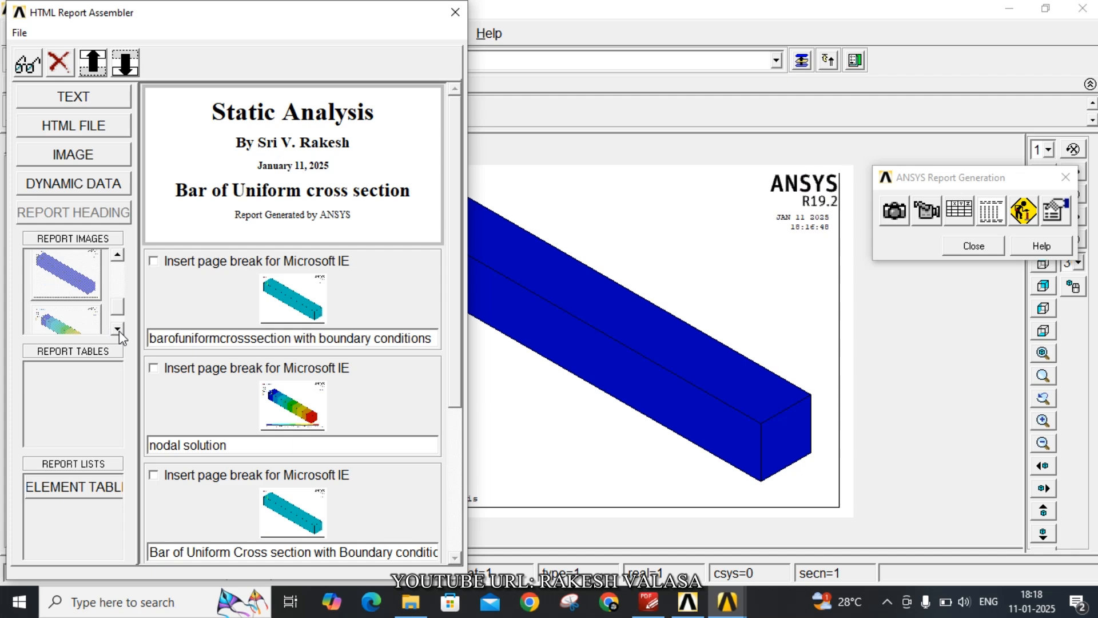
{"action": "left_click", "coordinate": [118, 329]}
{"action": "left_click", "coordinate": [118, 329]}
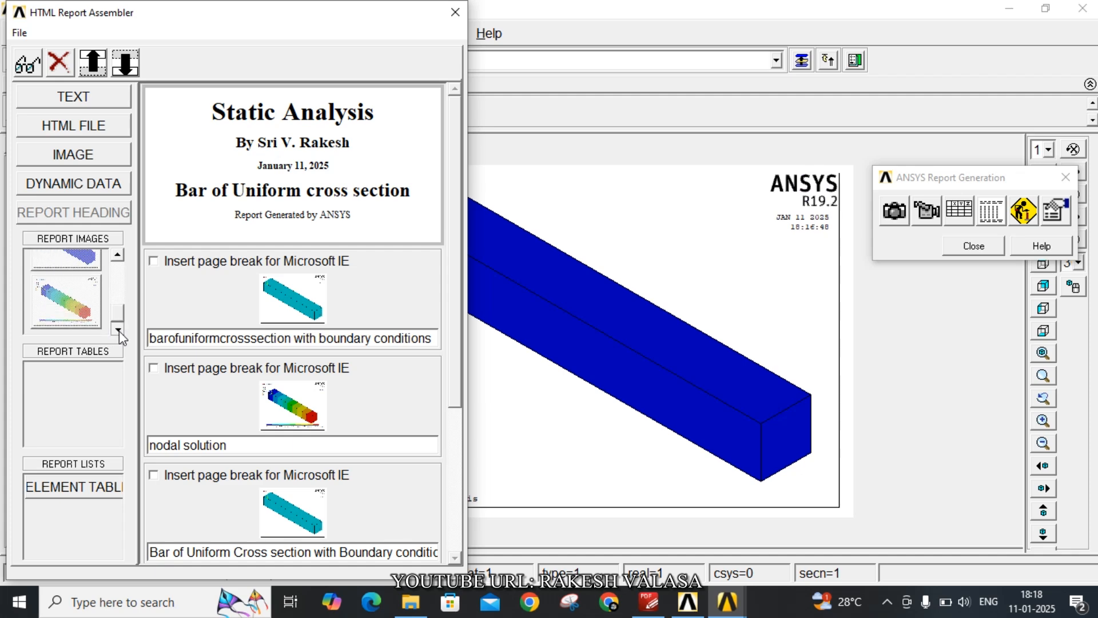
{"action": "left_click", "coordinate": [30, 65]}
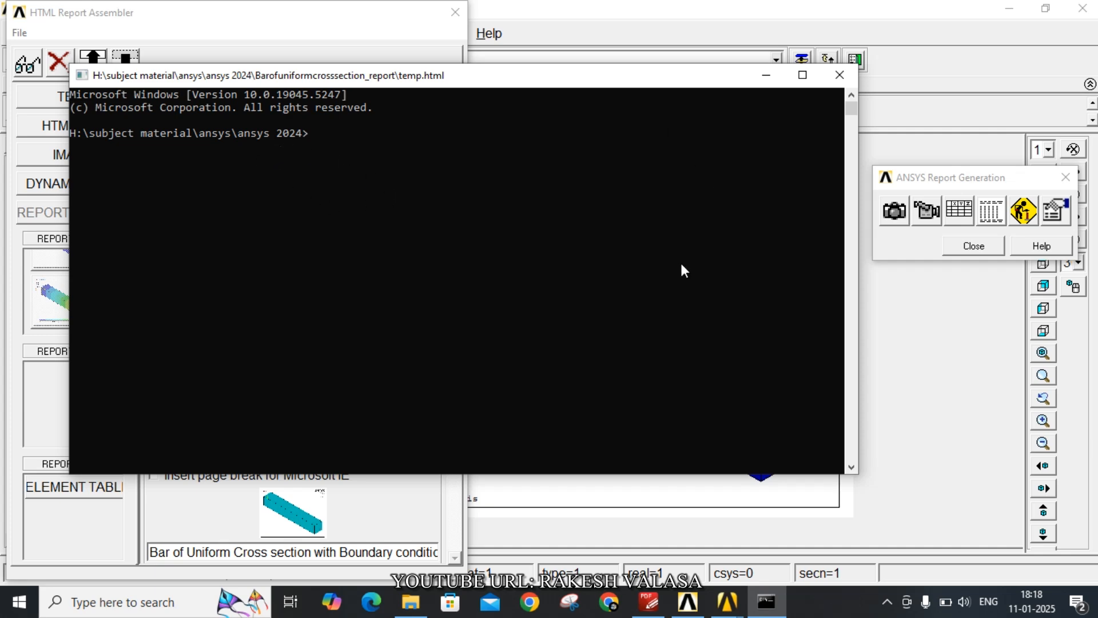
{"action": "left_click", "coordinate": [838, 75]}
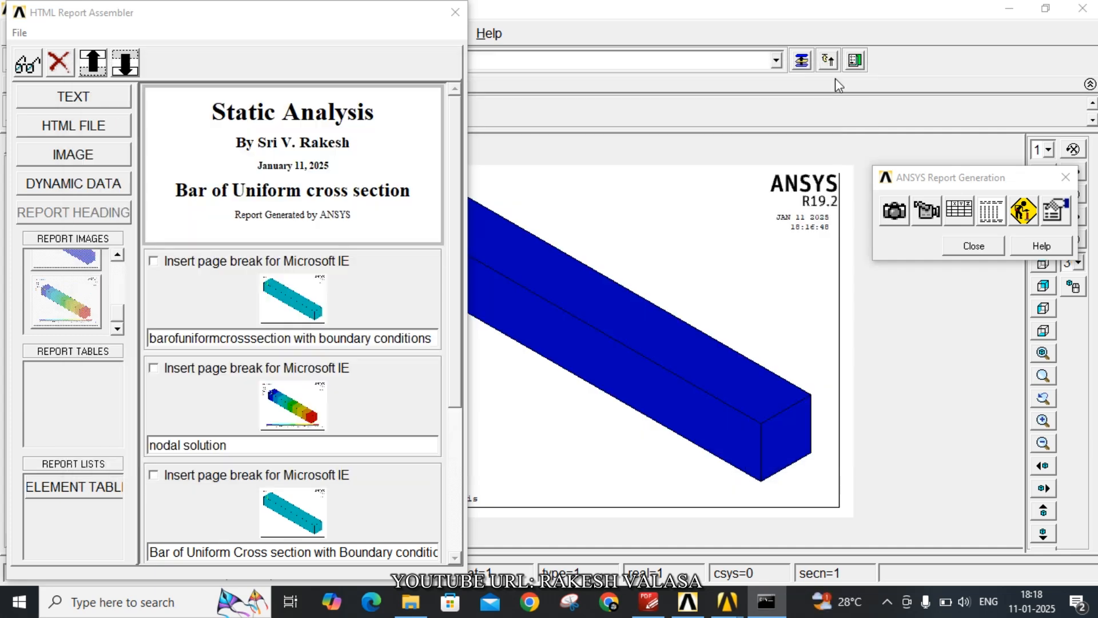
Switch to File Explorer, open the temp HTML report from the Barofuniformcrosssection_report folder inside ansys 2024, and review its heading and result plots
{"action": "left_click", "coordinate": [412, 603]}
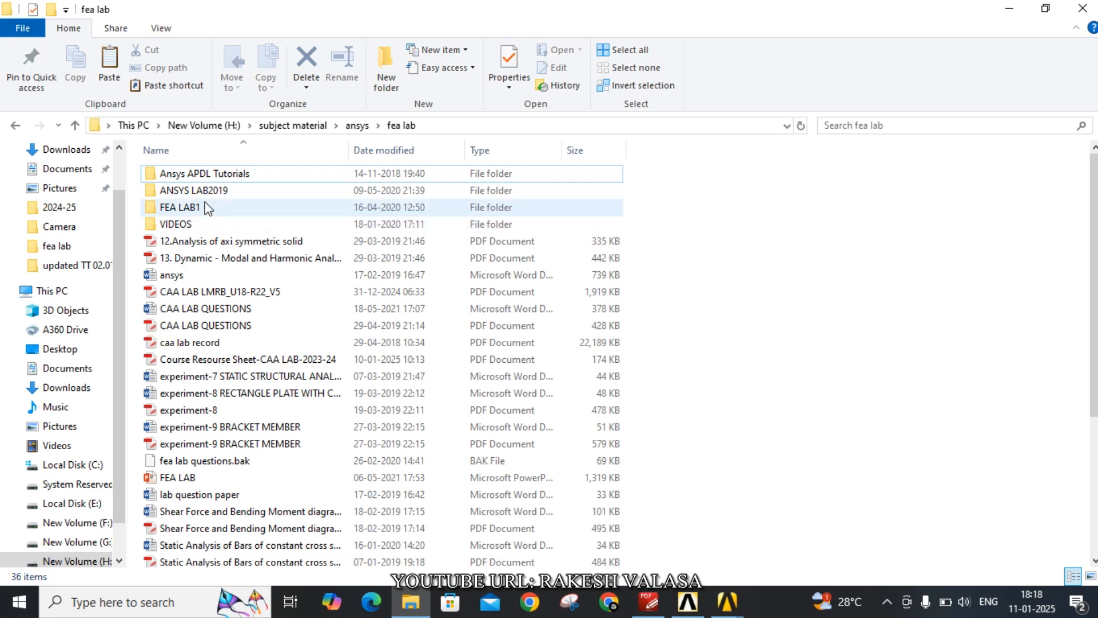
{"action": "left_click", "coordinate": [76, 128]}
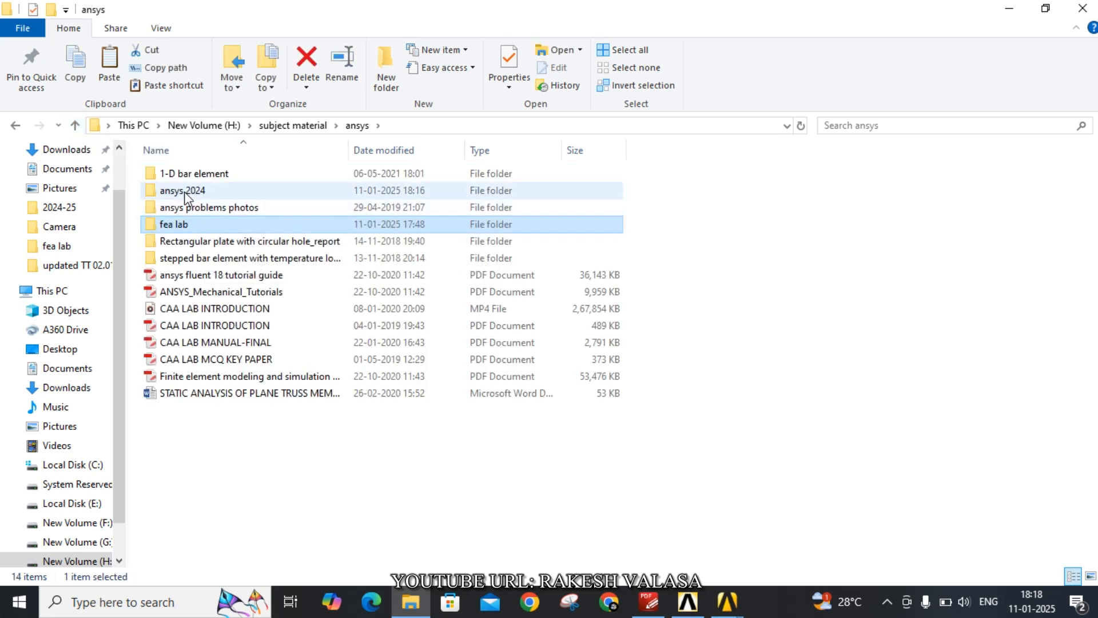
{"action": "left_click", "coordinate": [184, 191]}
{"action": "double_click", "coordinate": [184, 191]}
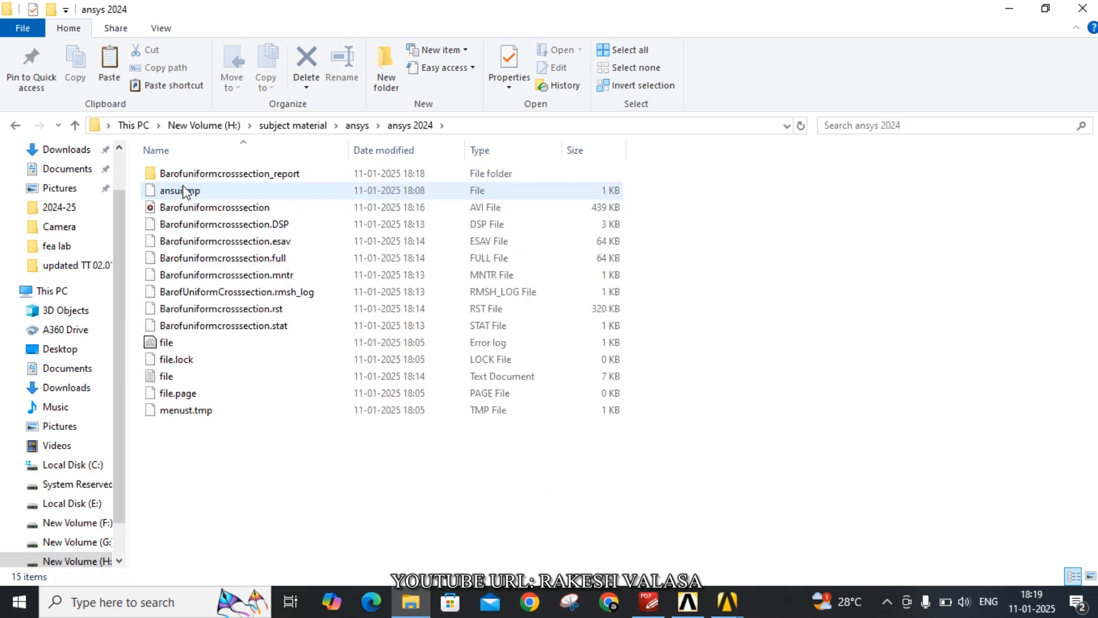
{"action": "double_click", "coordinate": [231, 175]}
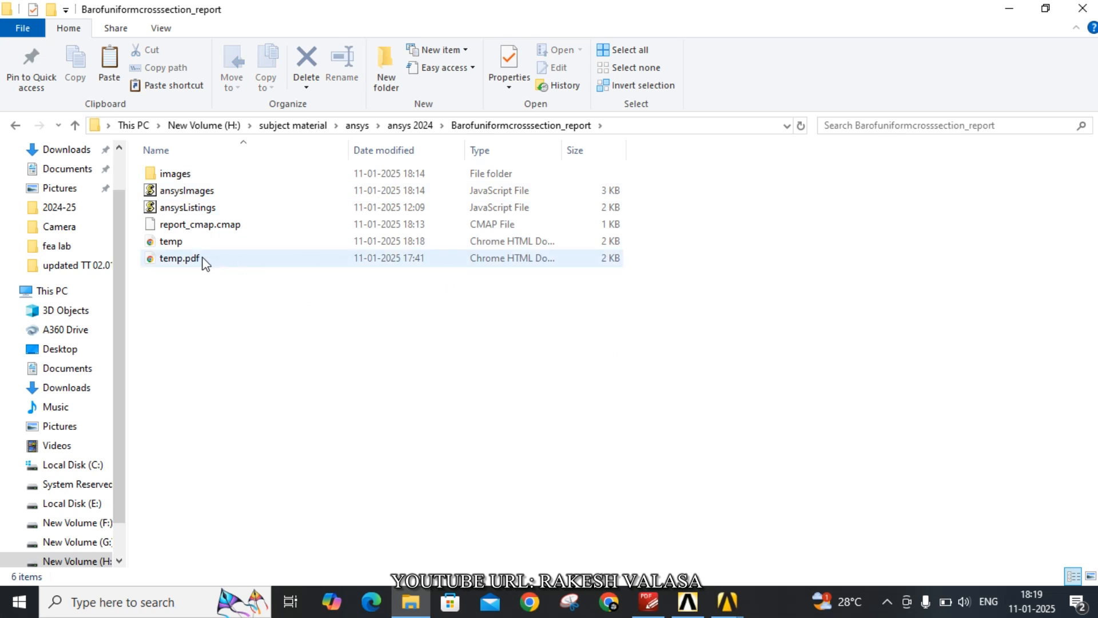
{"action": "left_click", "coordinate": [189, 243]}
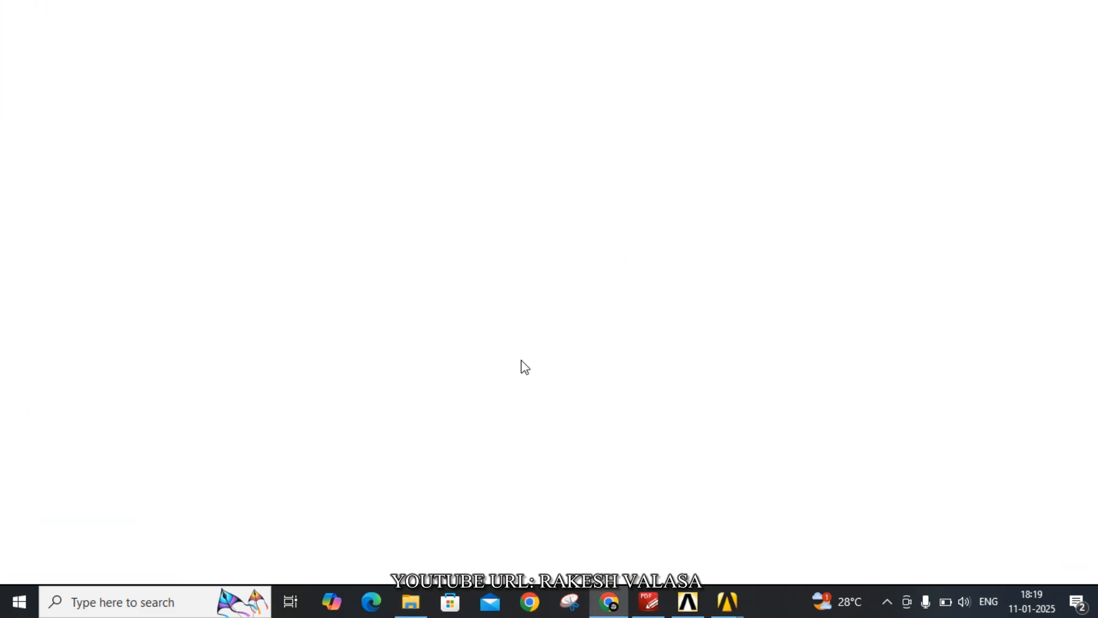
{"action": "scroll", "coordinate": [584, 289], "scroll_direction": "down", "scroll_amount": 20}
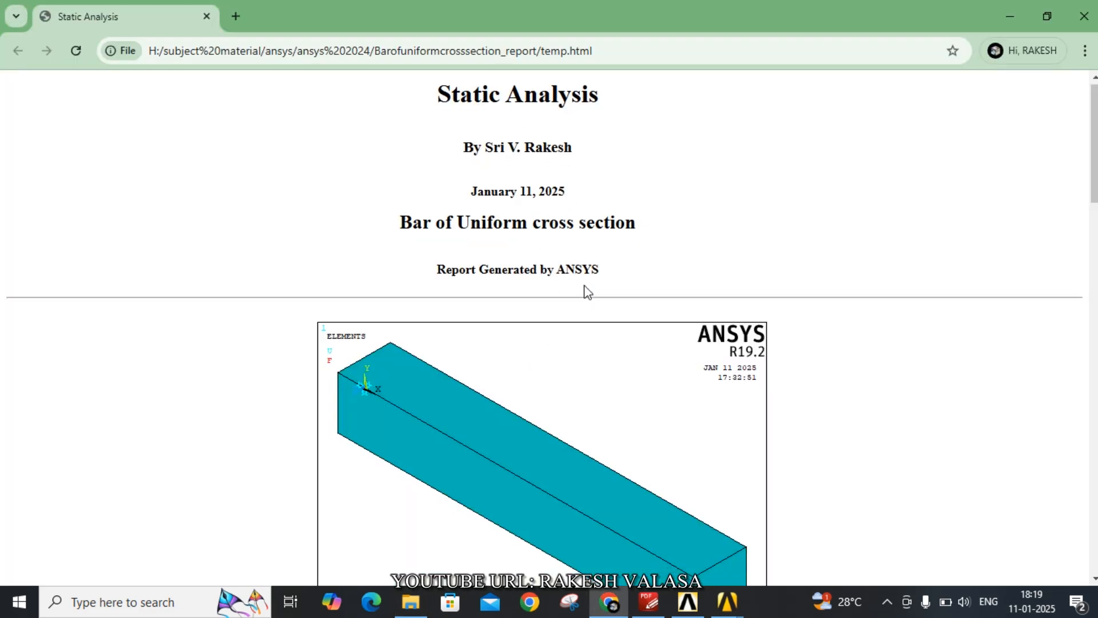
{"action": "scroll", "coordinate": [598, 311], "scroll_direction": "down", "scroll_amount": 2}
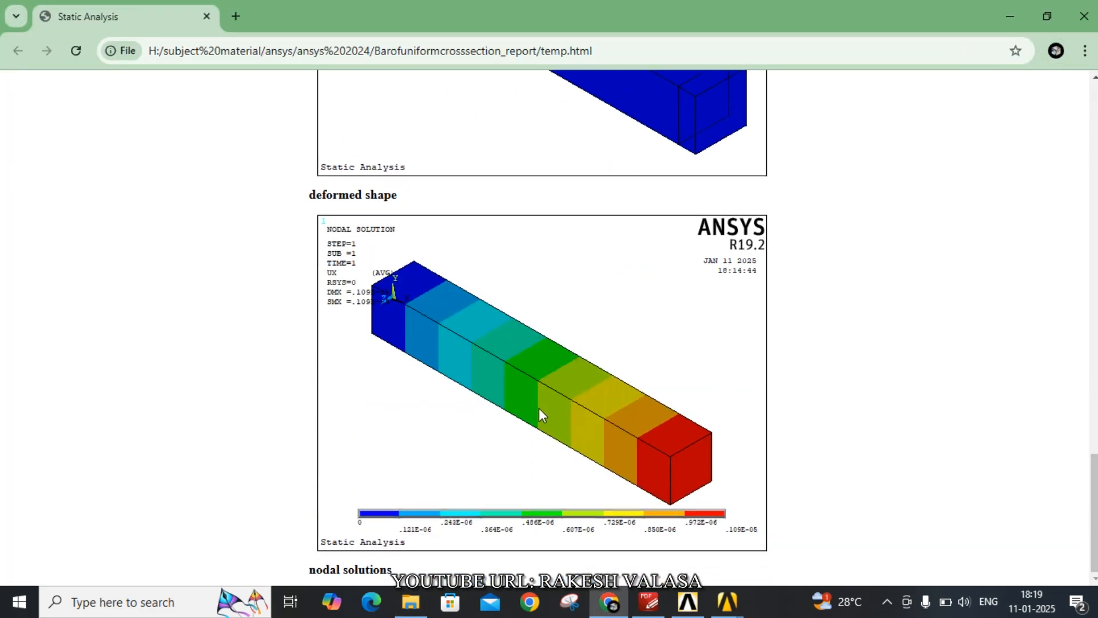
{"action": "key", "text": "ctrl+p"}
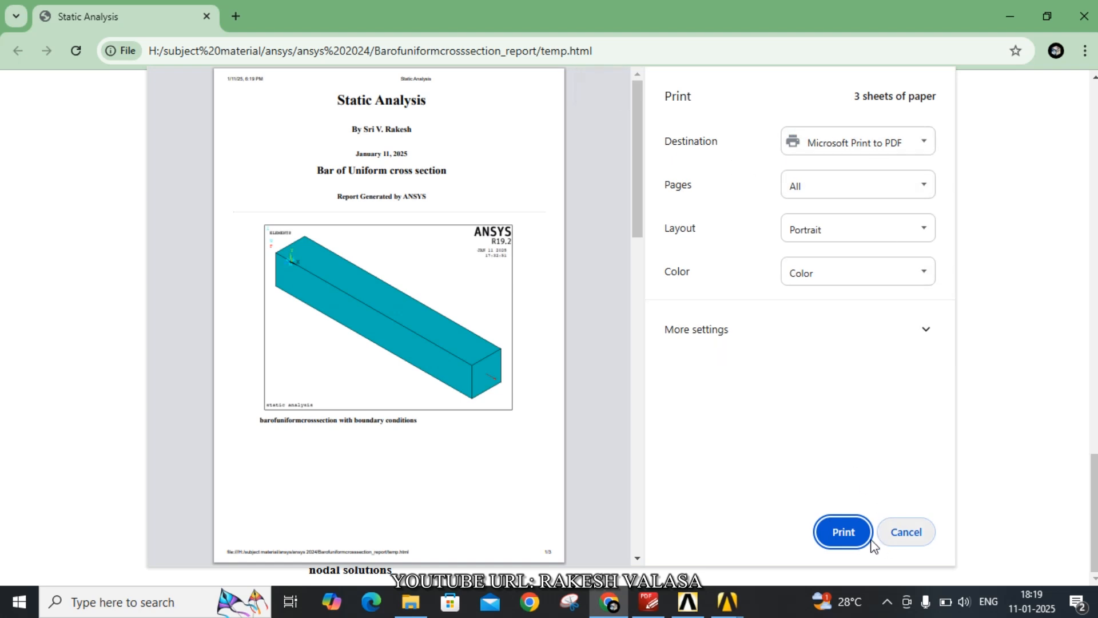
{"action": "left_click", "coordinate": [842, 540]}
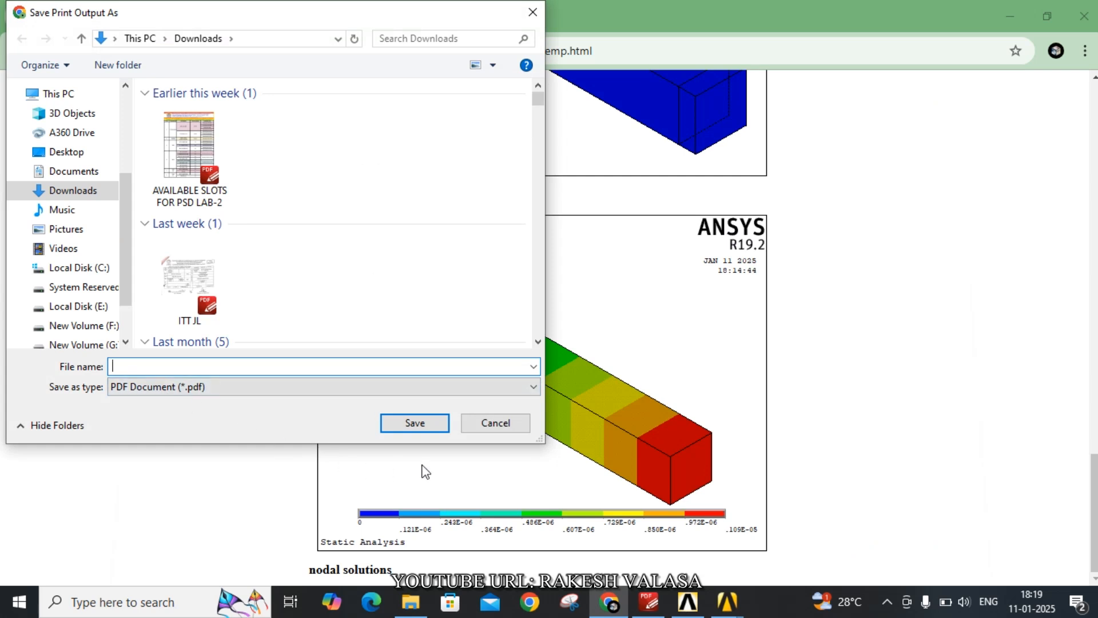
{"action": "left_click", "coordinate": [493, 424]}
Switch to PDF-XChange Editor and review the lab manual's uniform bar exercise, from the diagram and procedure through preprocessing, solution and post processing
{"action": "mouse_move", "coordinate": [727, 602]}
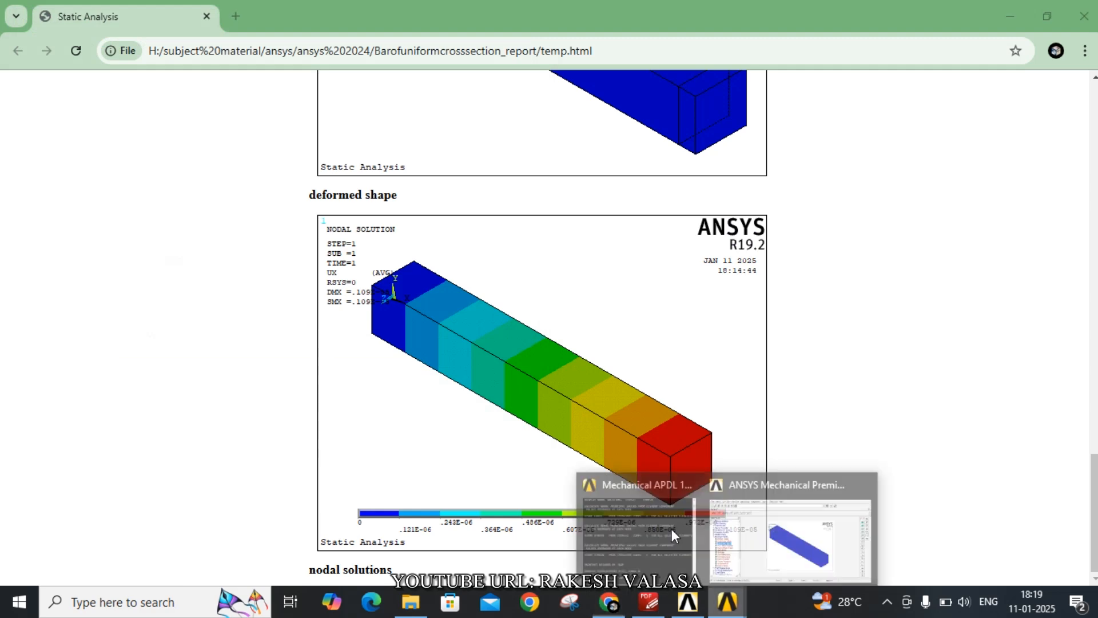
{"action": "left_click", "coordinate": [674, 535]}
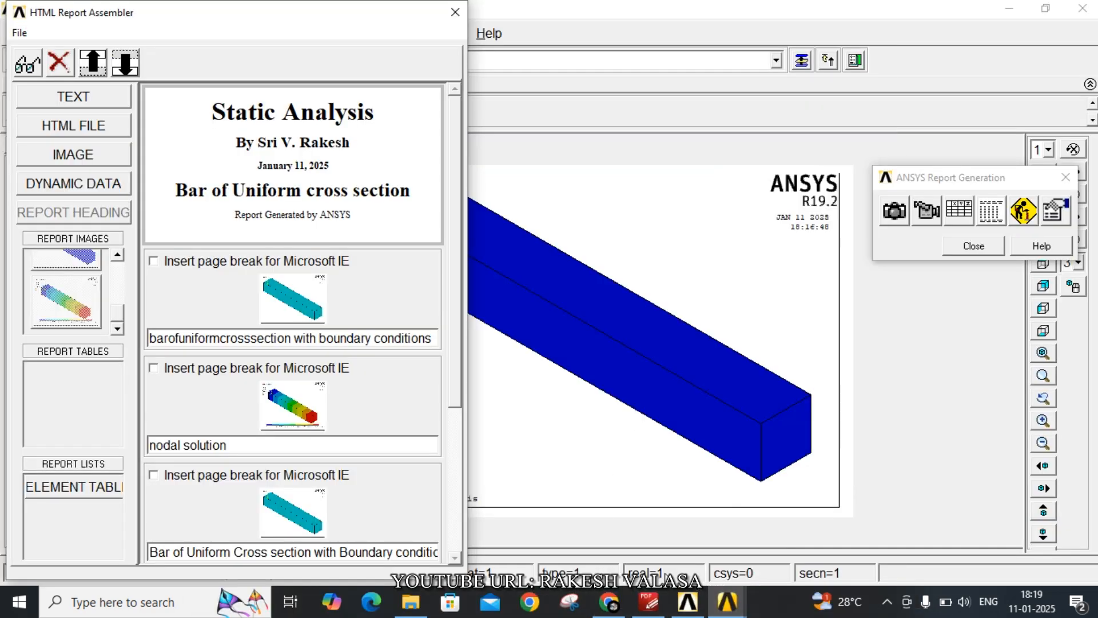
{"action": "left_click", "coordinate": [648, 602]}
{"action": "scroll", "coordinate": [563, 409], "scroll_direction": "down", "scroll_amount": 3}
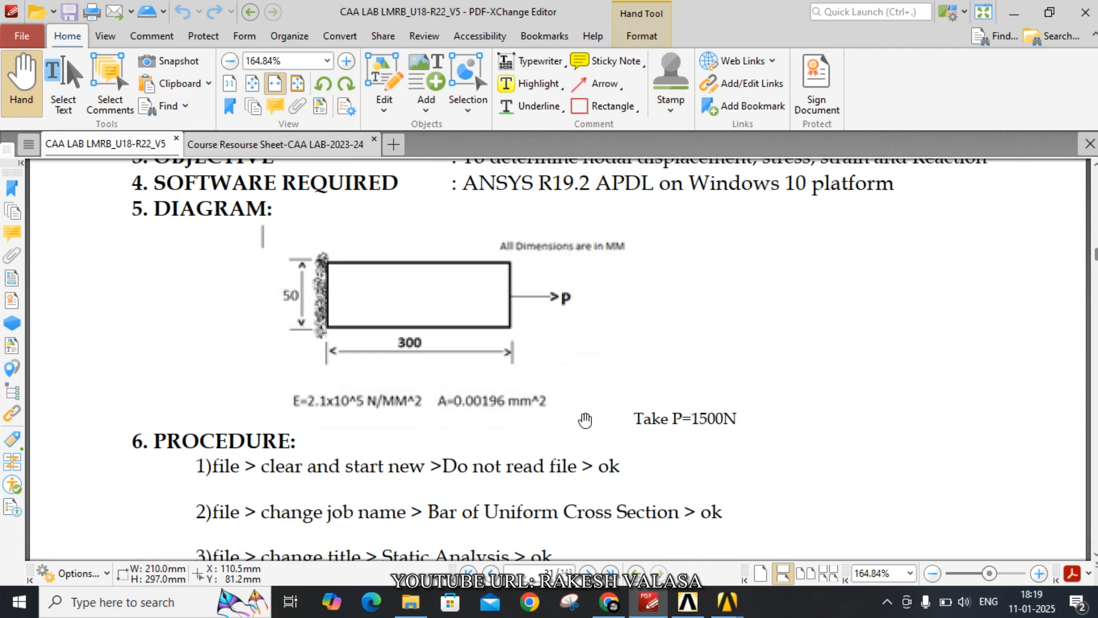
{"action": "scroll", "coordinate": [587, 420], "scroll_direction": "down", "scroll_amount": 8}
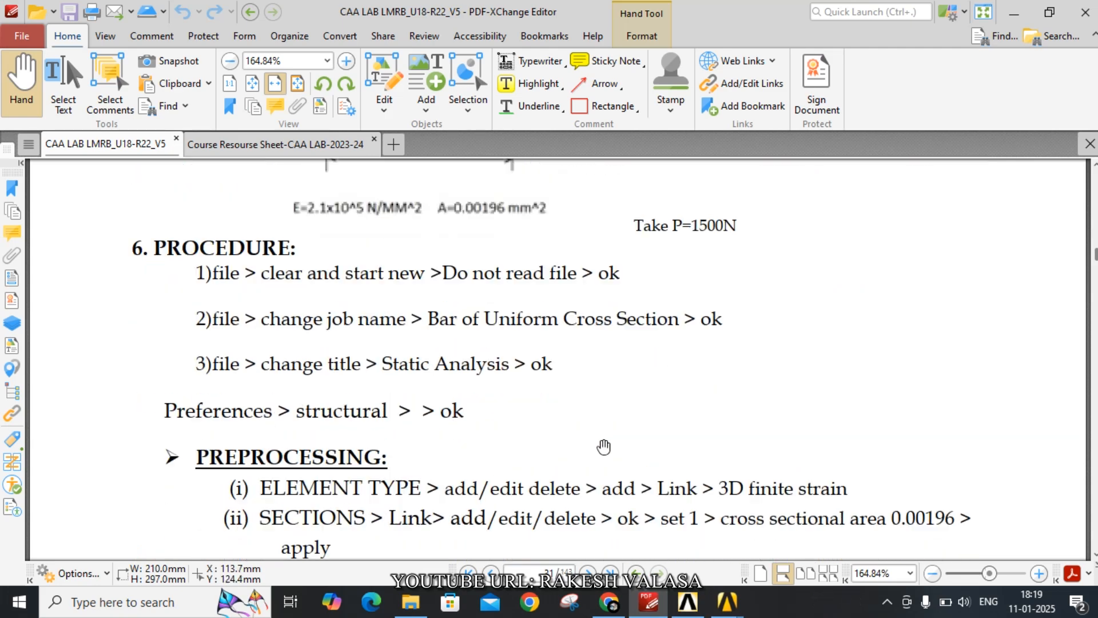
{"action": "scroll", "coordinate": [606, 447], "scroll_direction": "down", "scroll_amount": 13}
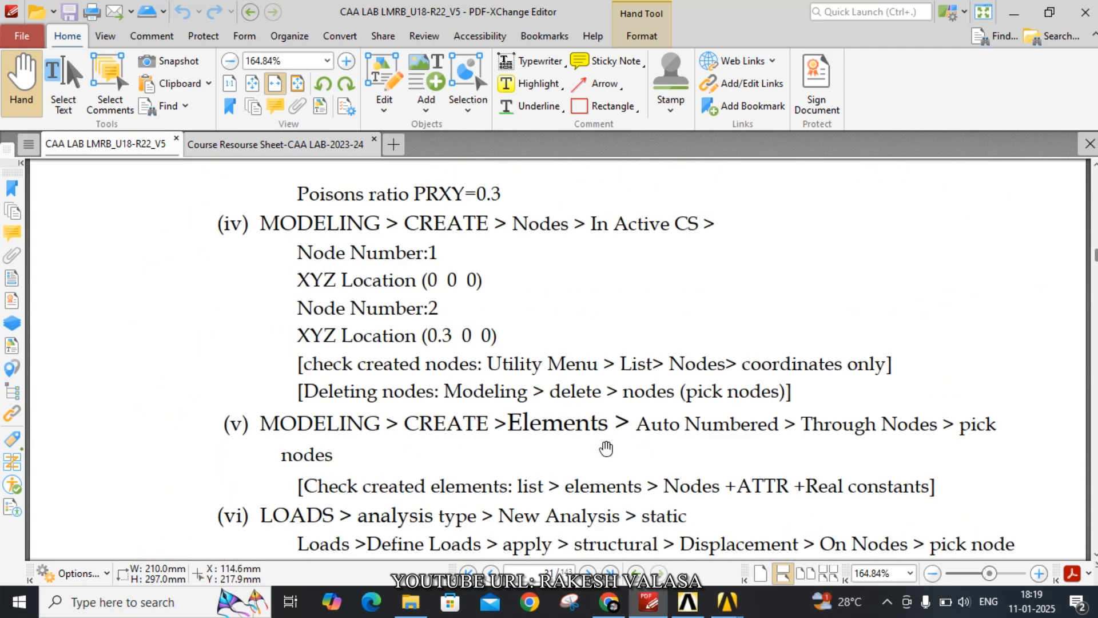
{"action": "scroll", "coordinate": [606, 448], "scroll_direction": "down", "scroll_amount": 6}
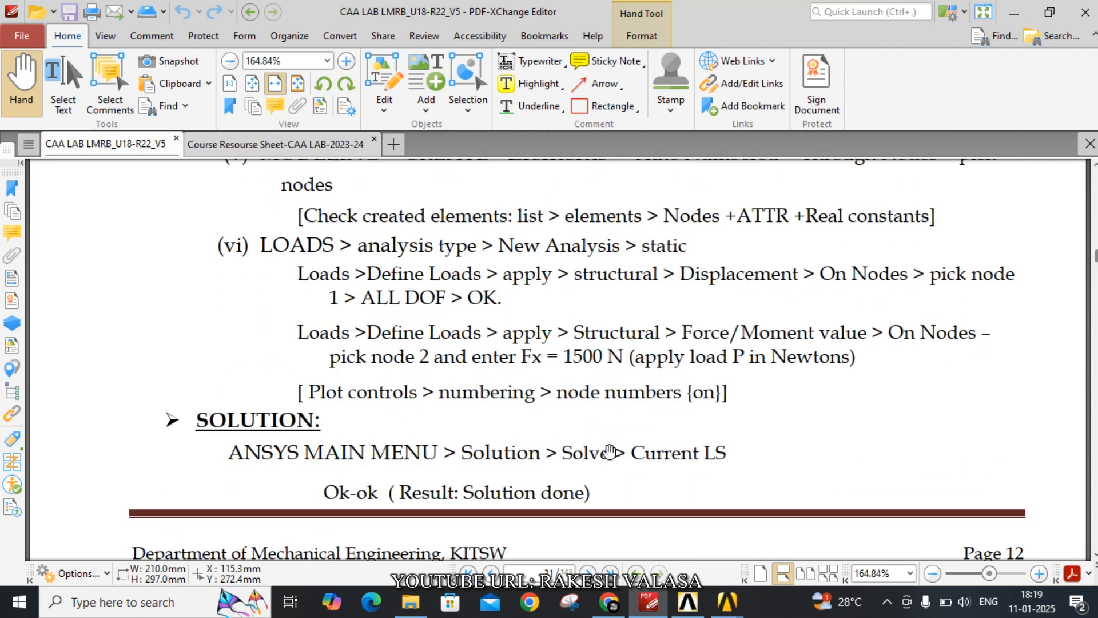
{"action": "scroll", "coordinate": [610, 452], "scroll_direction": "down", "scroll_amount": 10}
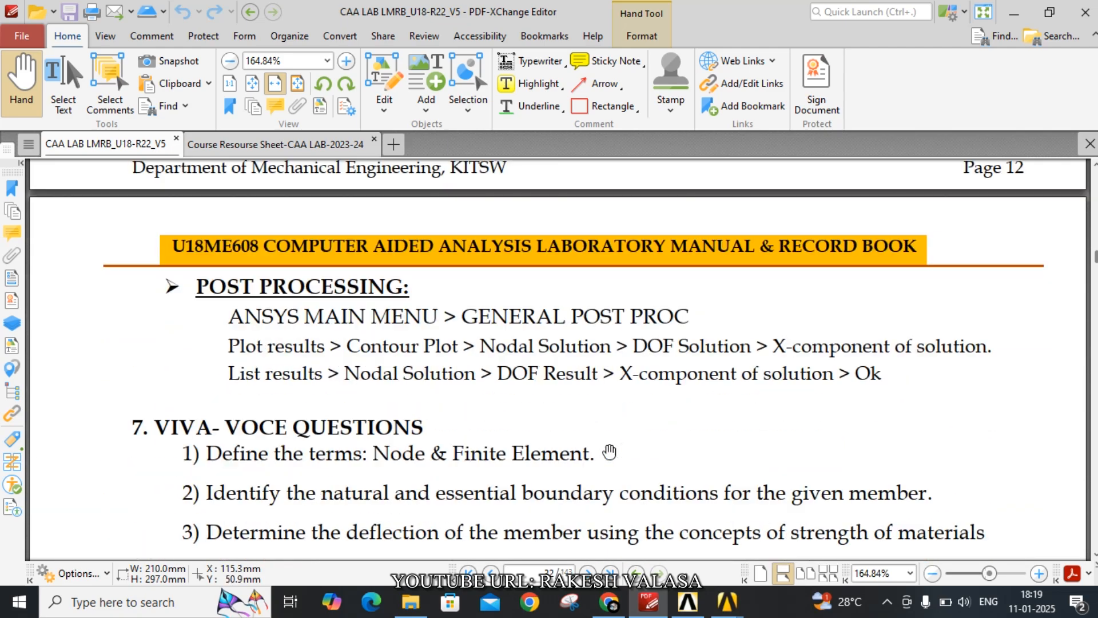
{"action": "scroll", "coordinate": [610, 452], "scroll_direction": "up", "scroll_amount": 6}
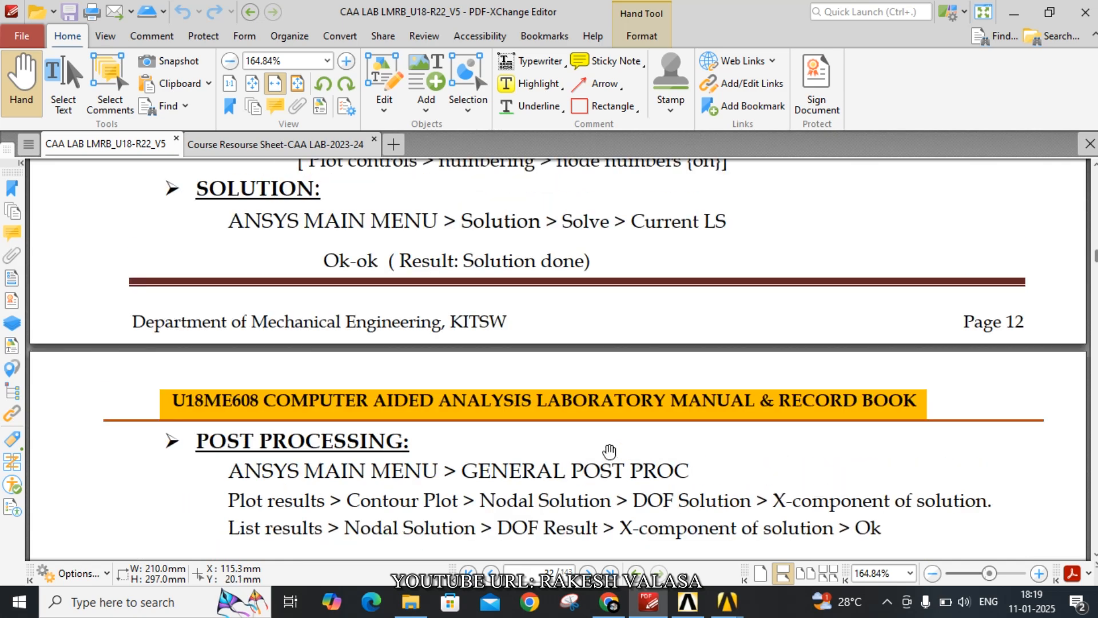
{"action": "scroll", "coordinate": [610, 452], "scroll_direction": "up", "scroll_amount": 11}
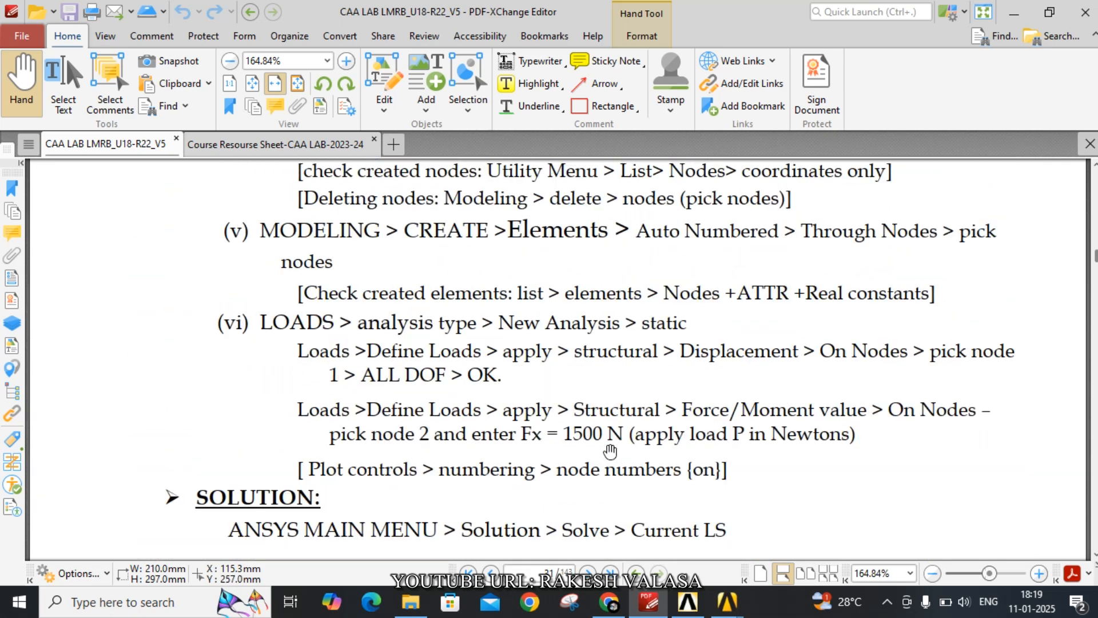
{"action": "scroll", "coordinate": [610, 452], "scroll_direction": "up", "scroll_amount": 7}
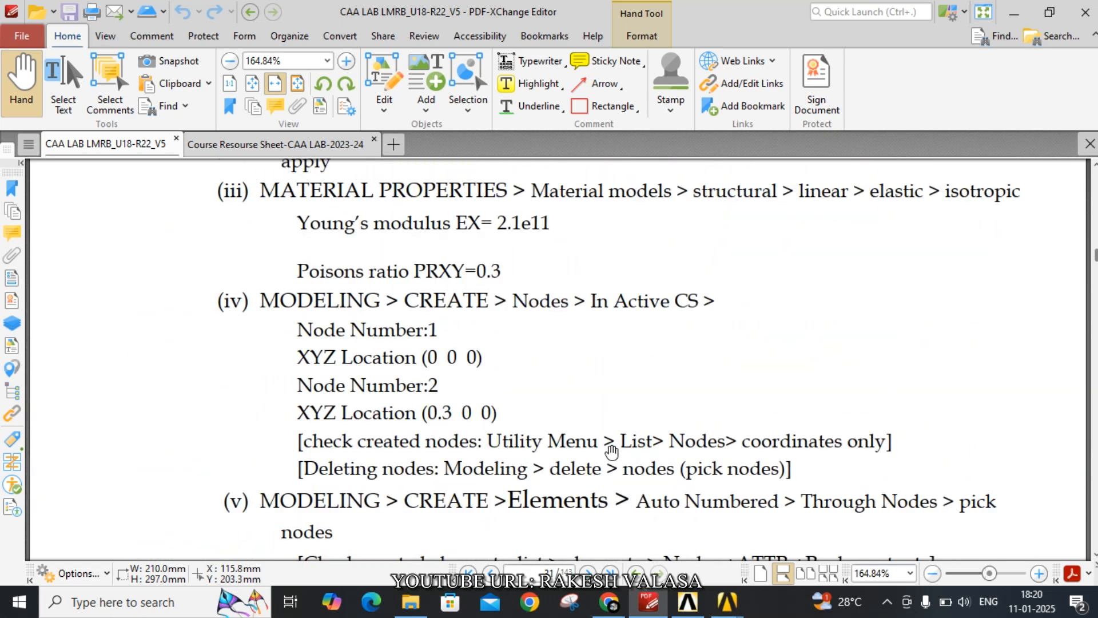
{"action": "scroll", "coordinate": [611, 452], "scroll_direction": "up", "scroll_amount": 4}
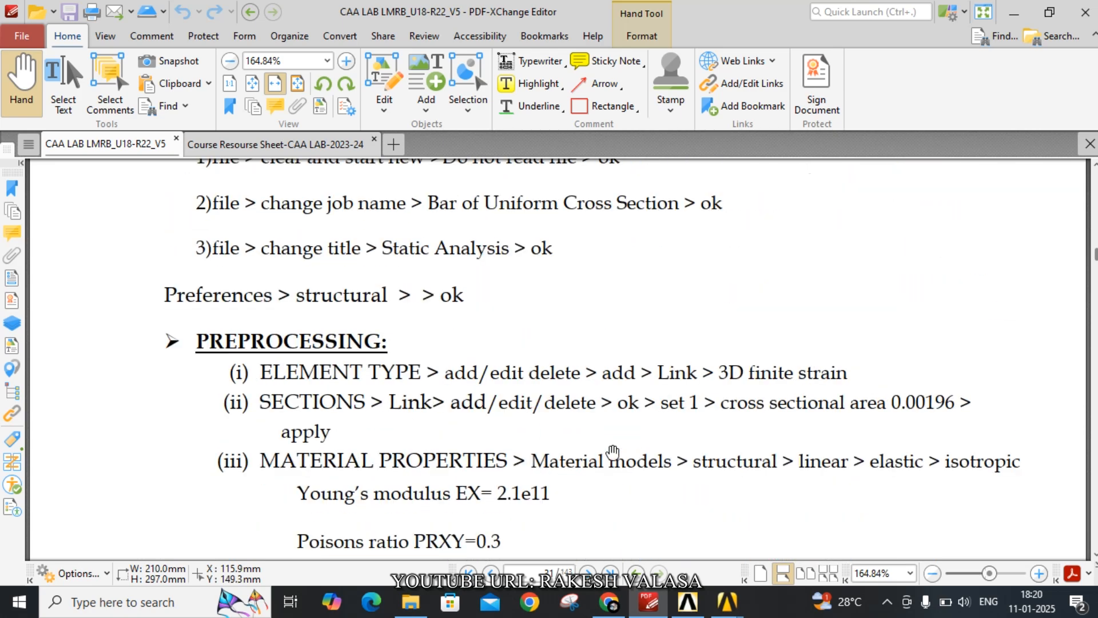
{"action": "scroll", "coordinate": [613, 452], "scroll_direction": "up", "scroll_amount": 9}
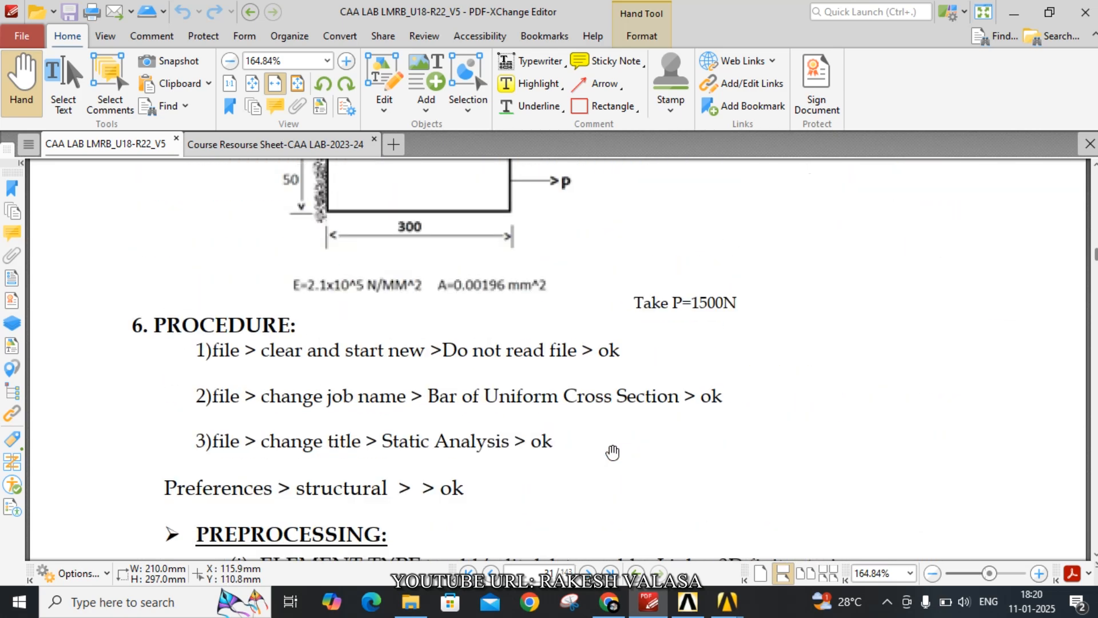